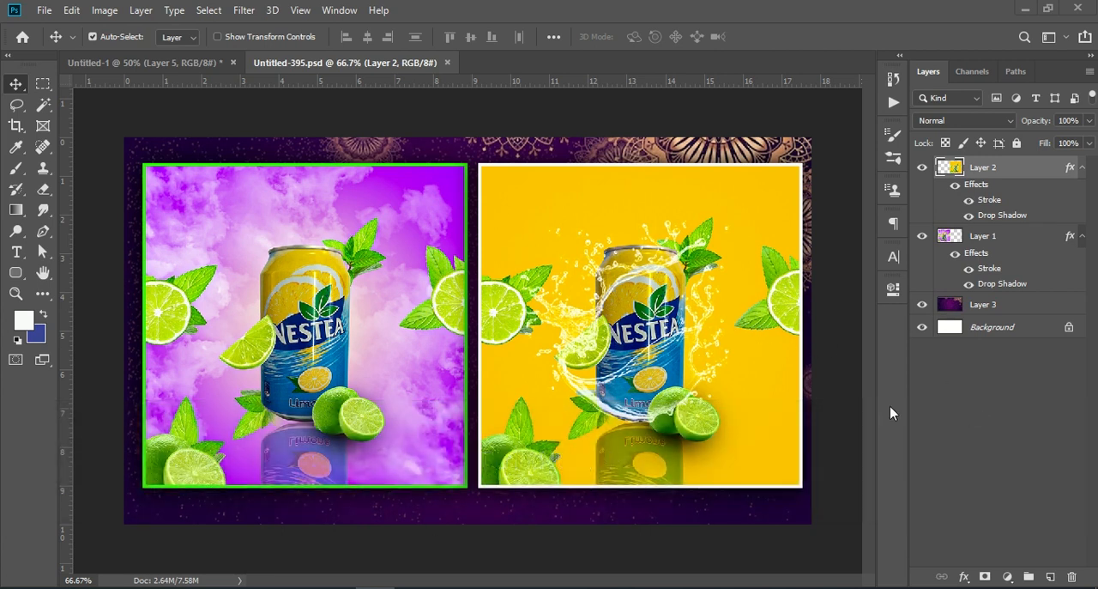
Switch to the Untitled-1 document and examine the purple can composition up close and as a whole
click(109, 60)
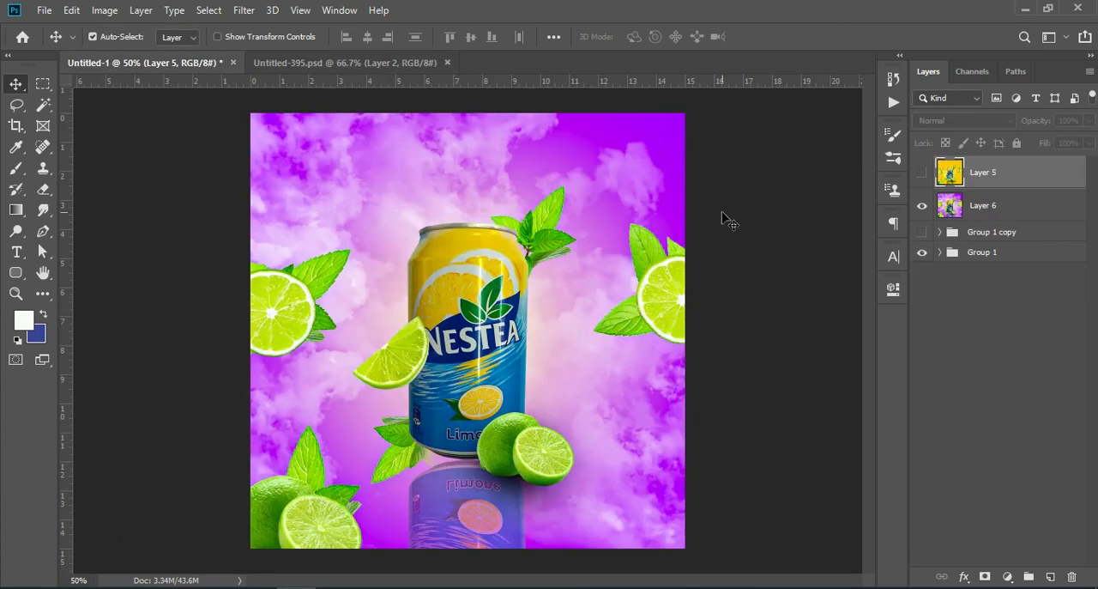
key(ctrl+KP_Add)
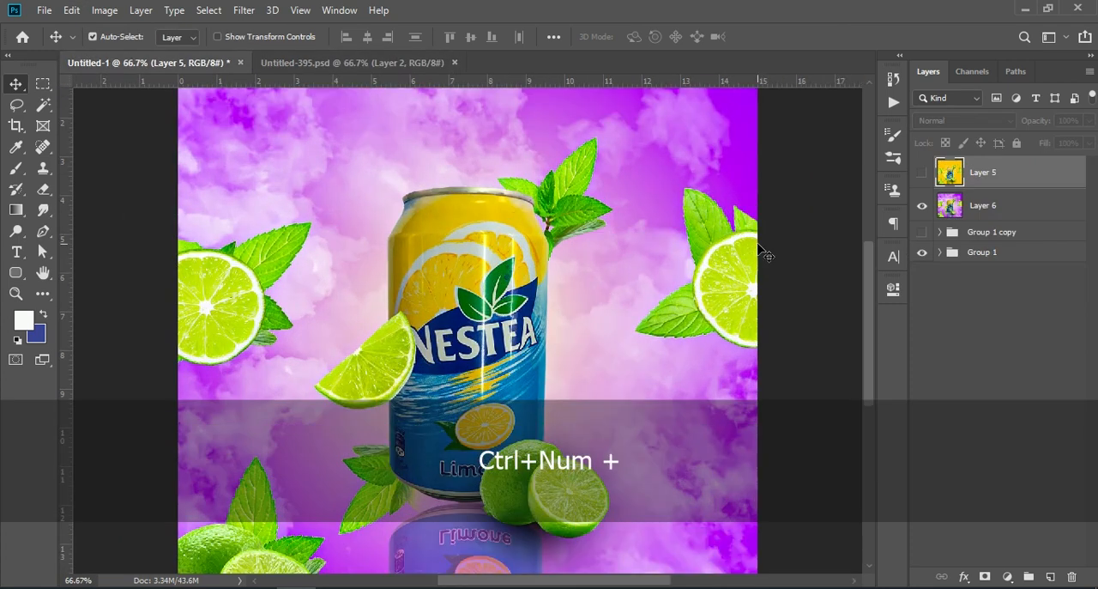
key(ctrl+KP_Add)
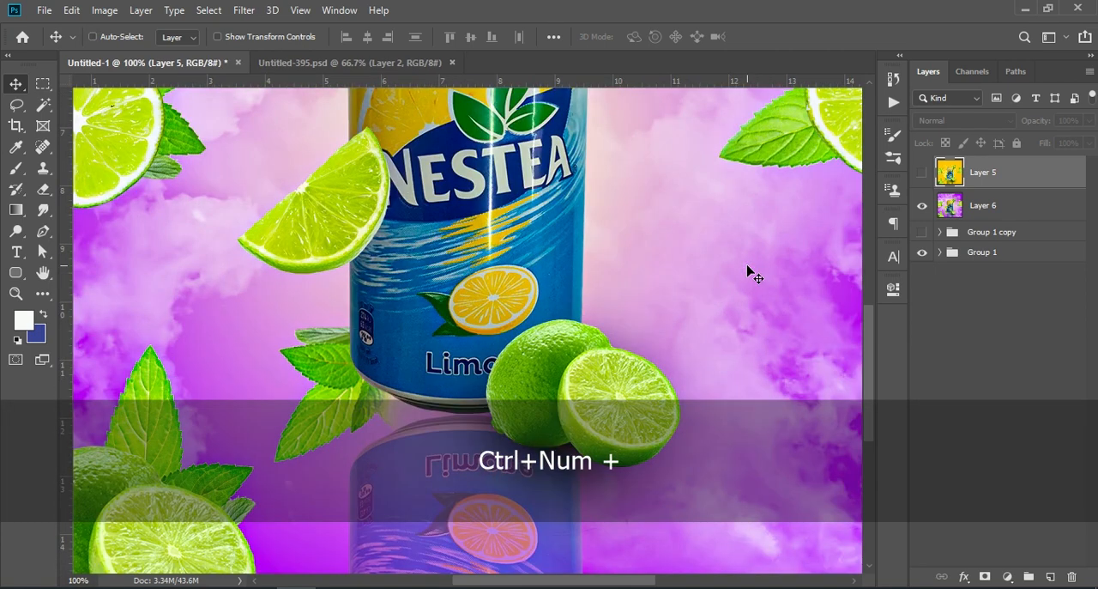
scroll(720, 233, up, 3)
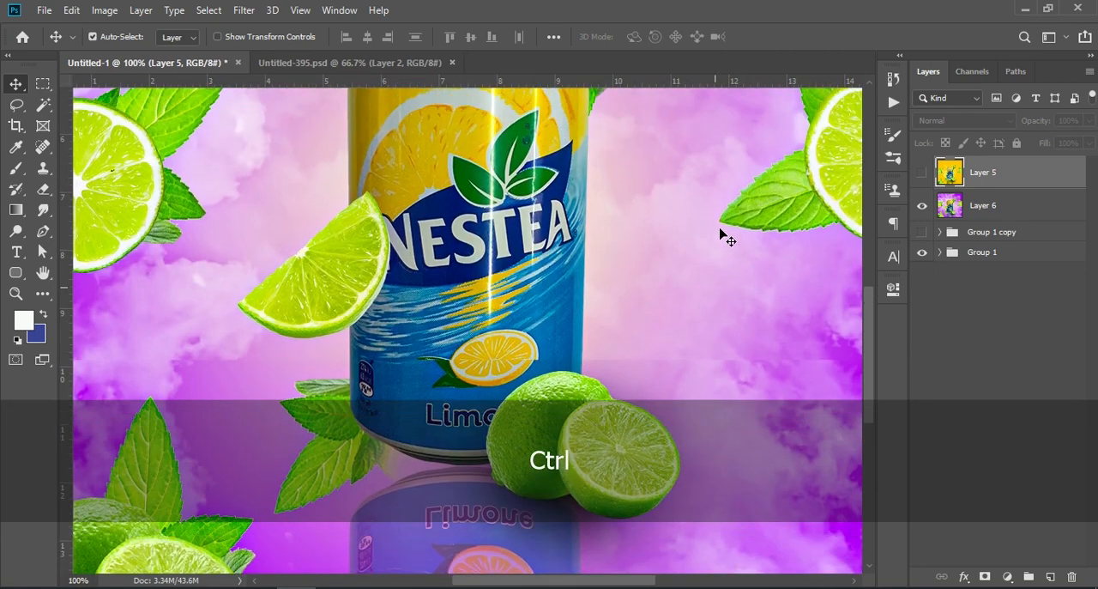
scroll(720, 233, up, 5)
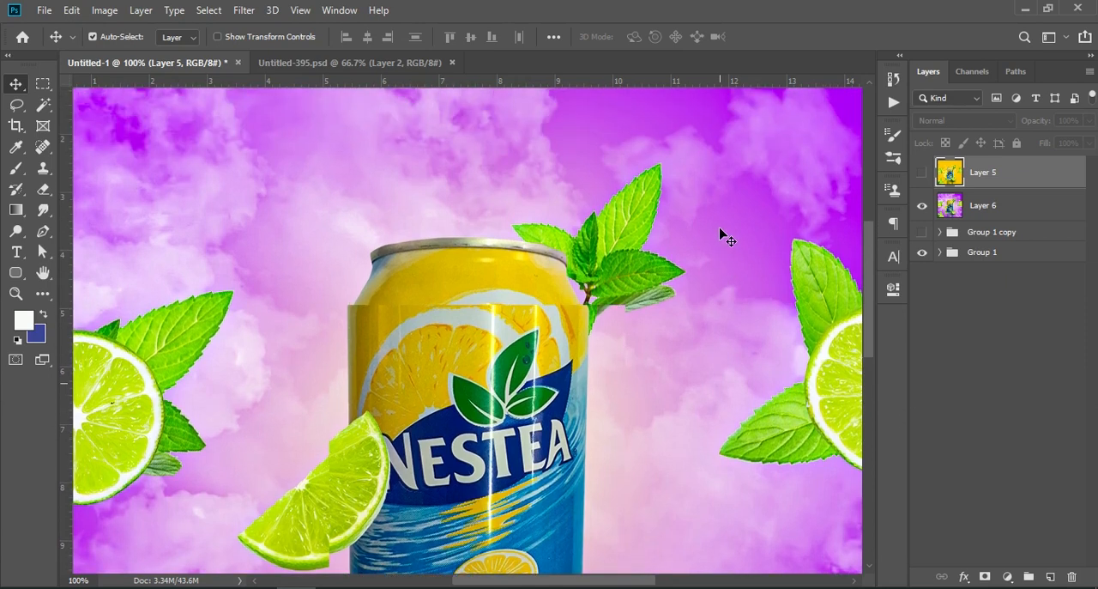
key(ctrl+KP_Subtract)
key(ctrl+KP_Subtract)
key(ctrl+KP_Subtract)
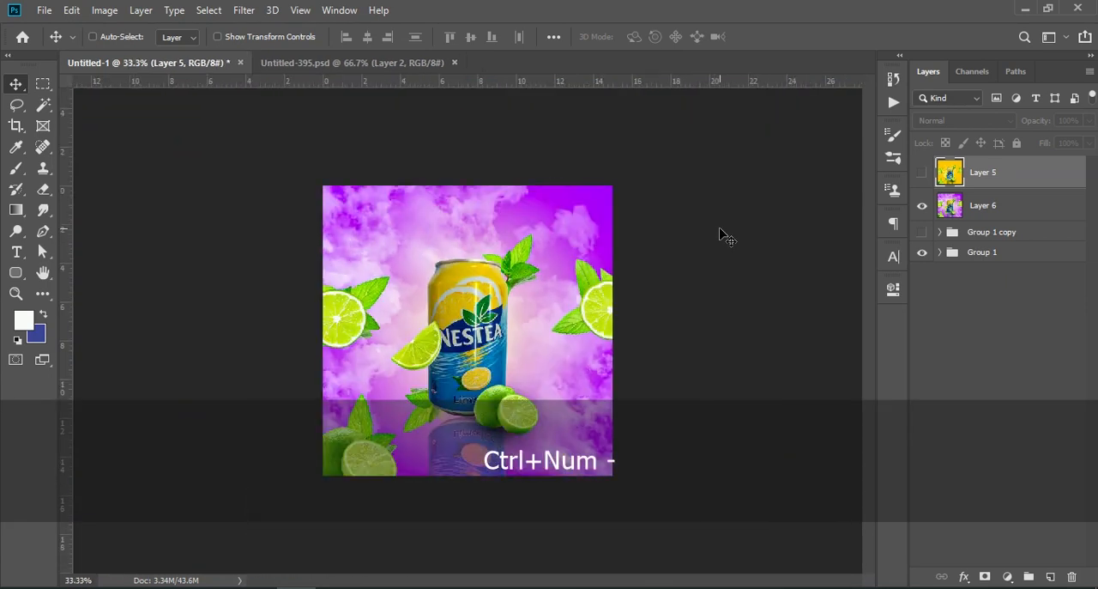
key(ctrl+KP_Add)
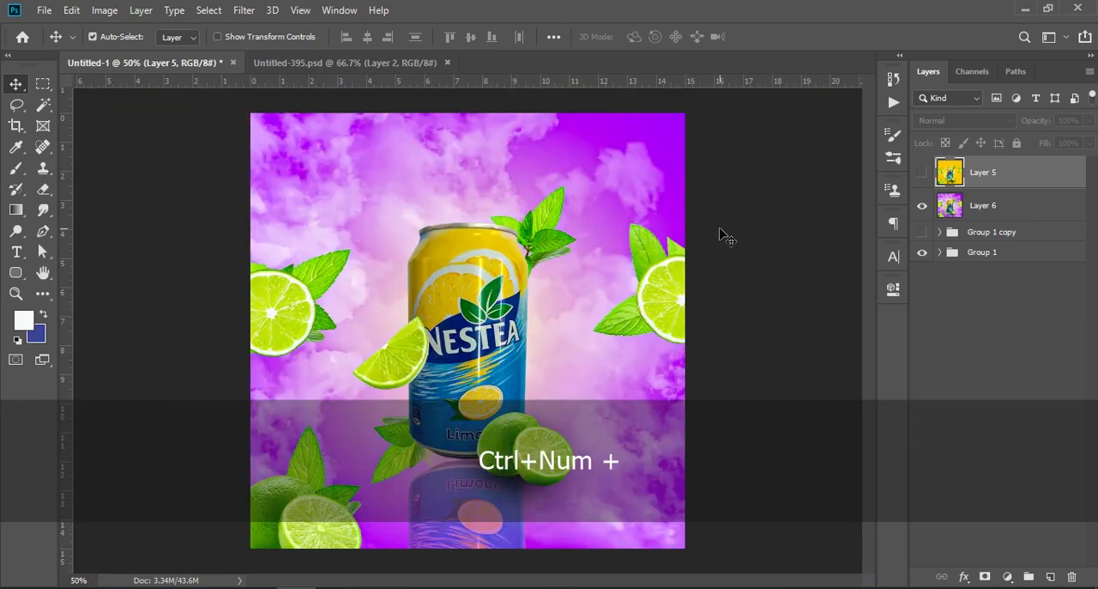
Compare the design variants by toggling the visibility of Layer 6 and Layer 5, leaving both layers hidden
click(943, 361)
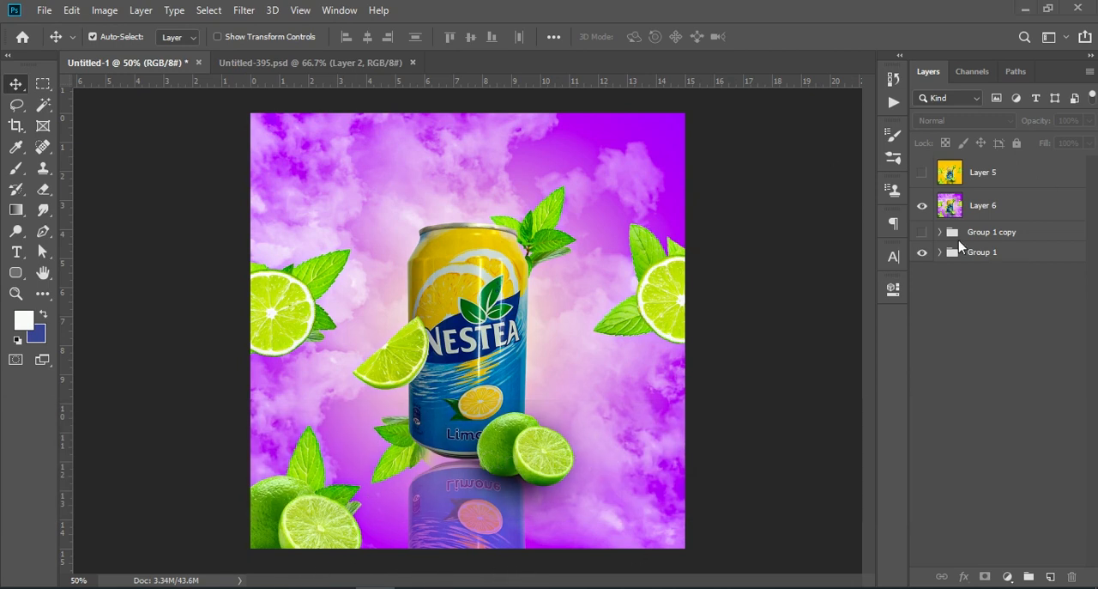
click(921, 207)
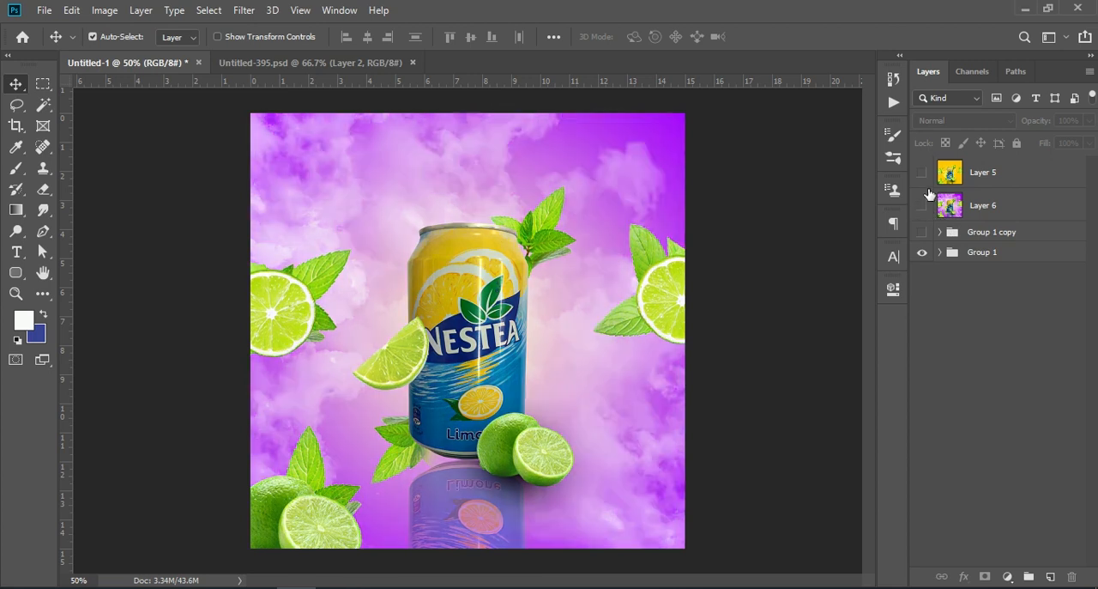
click(923, 172)
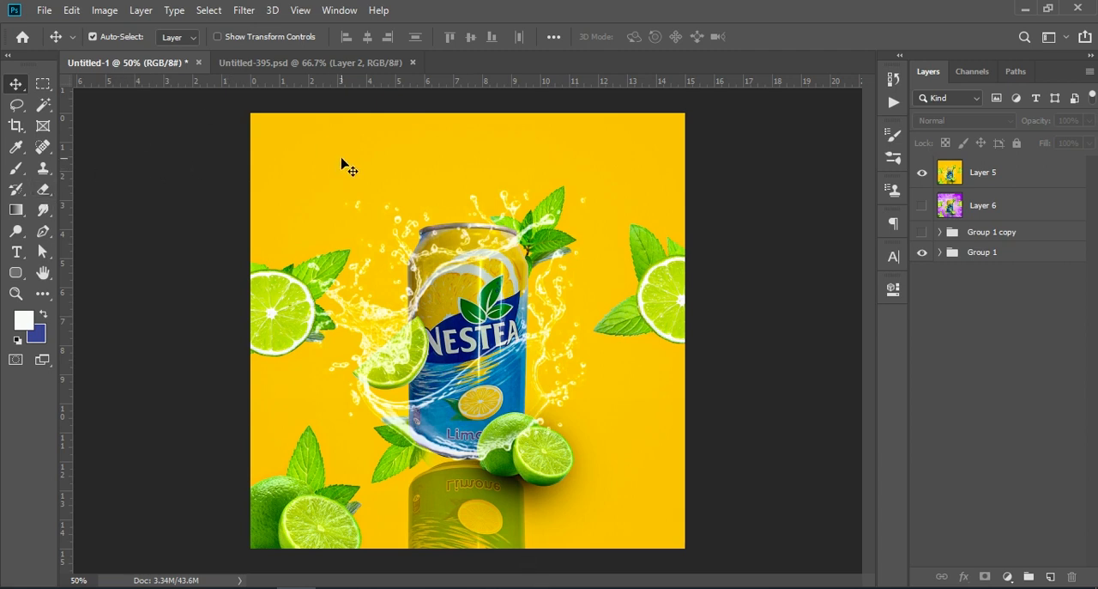
click(922, 173)
click(922, 202)
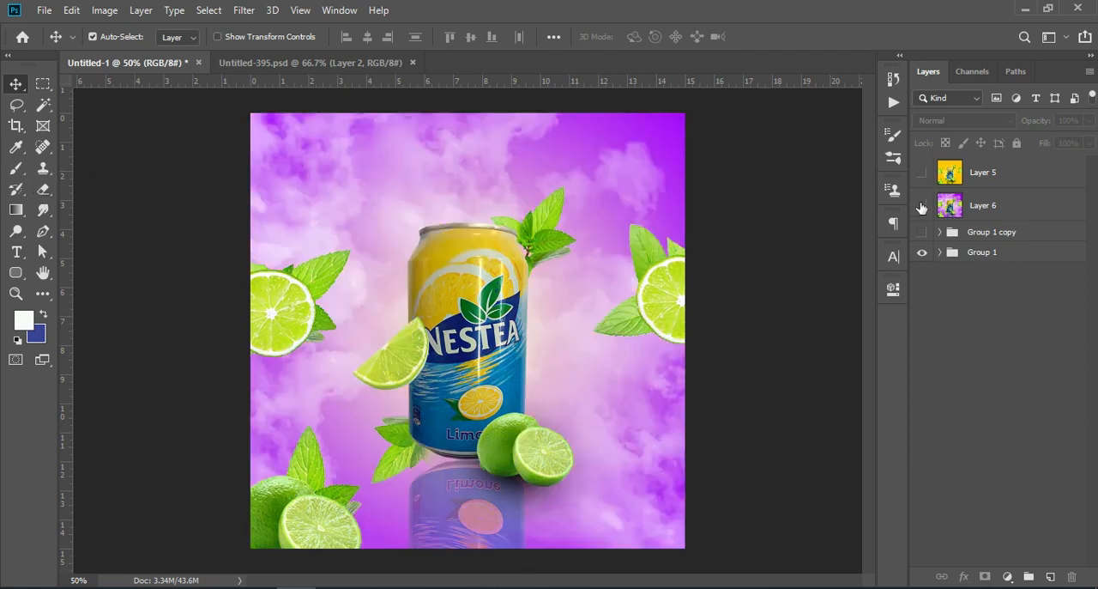
Create a new 1080 × 1080 px document at 72 pixels/inch in RGB Color with a white background
click(44, 11)
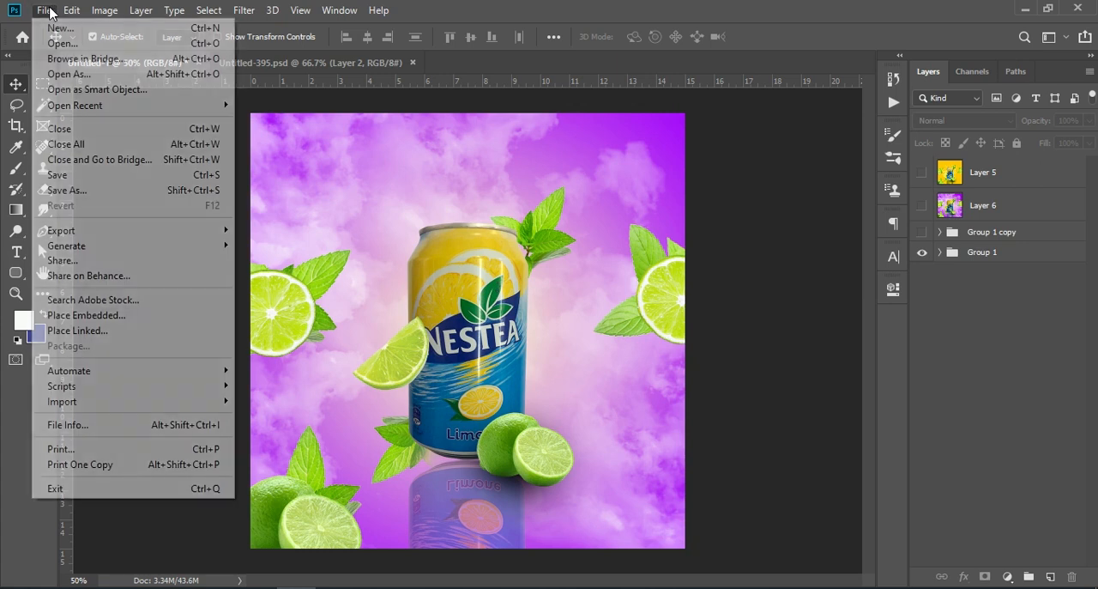
click(73, 31)
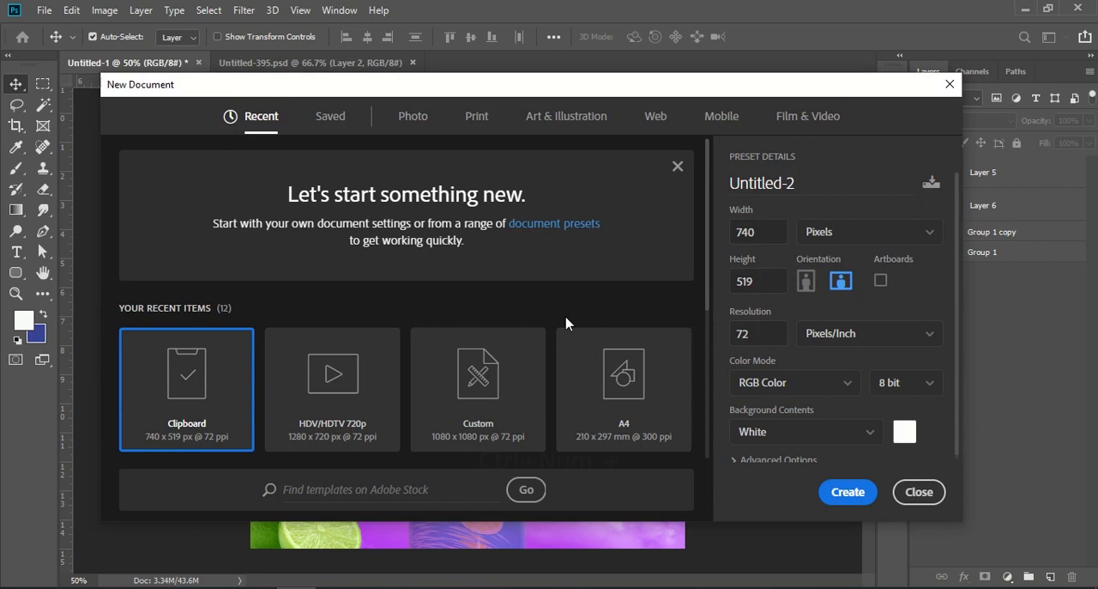
click(446, 416)
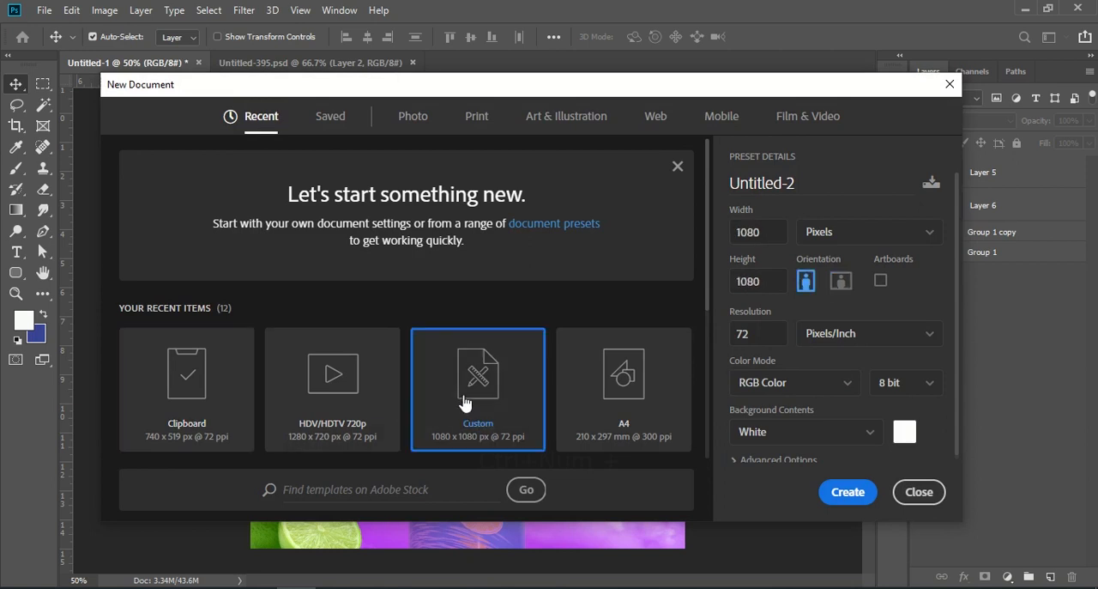
click(778, 228)
click(765, 282)
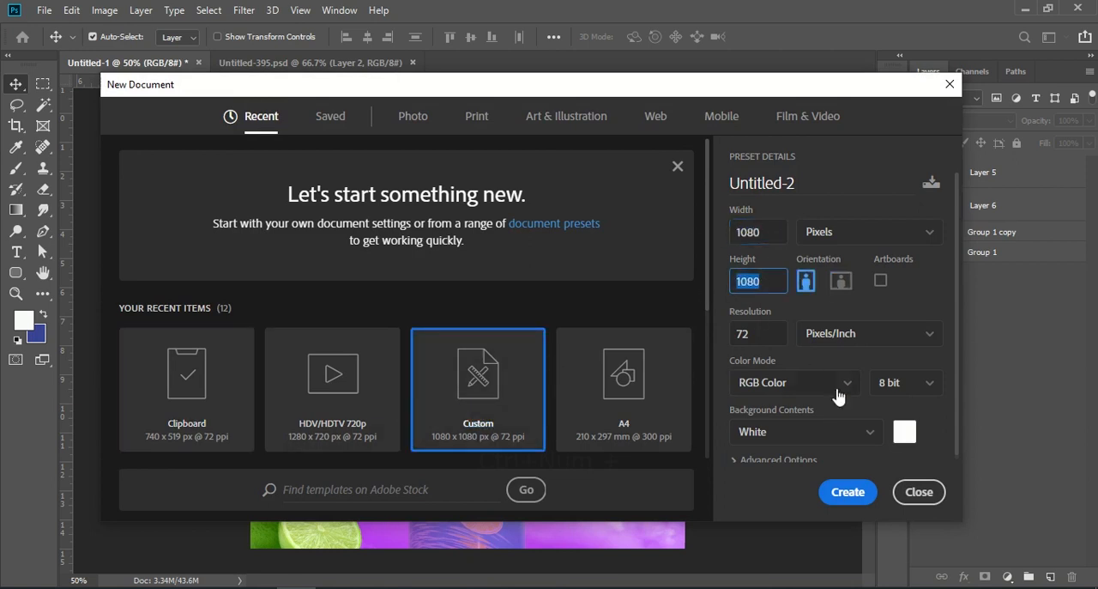
click(854, 495)
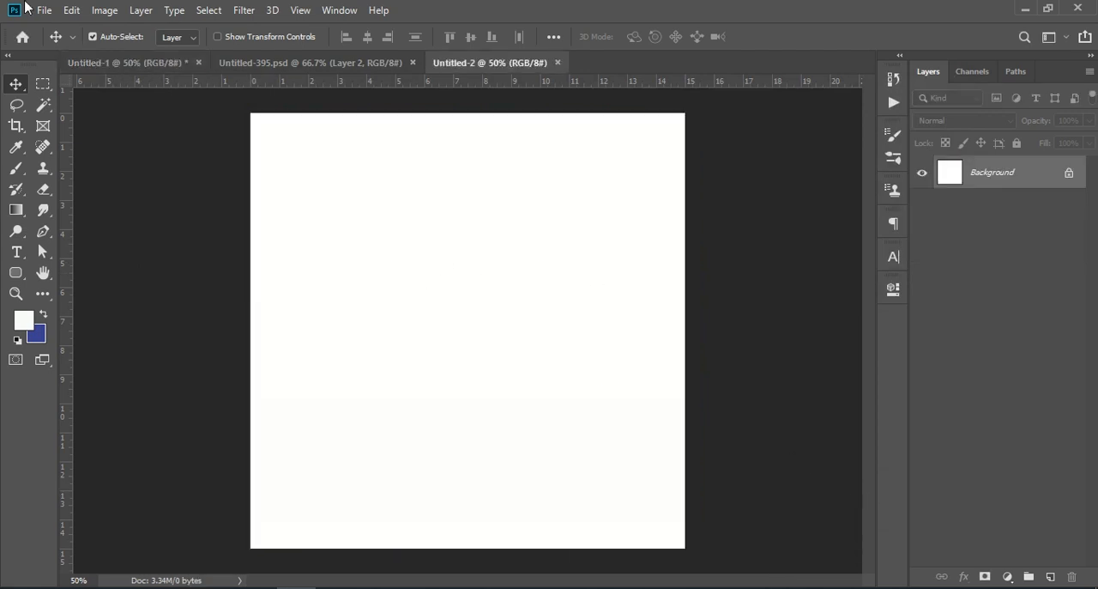
Place the image "pngwing.com (2)" from the Desktop folder "Stocks Of lemon Juice PSD" as an embedded object
click(41, 10)
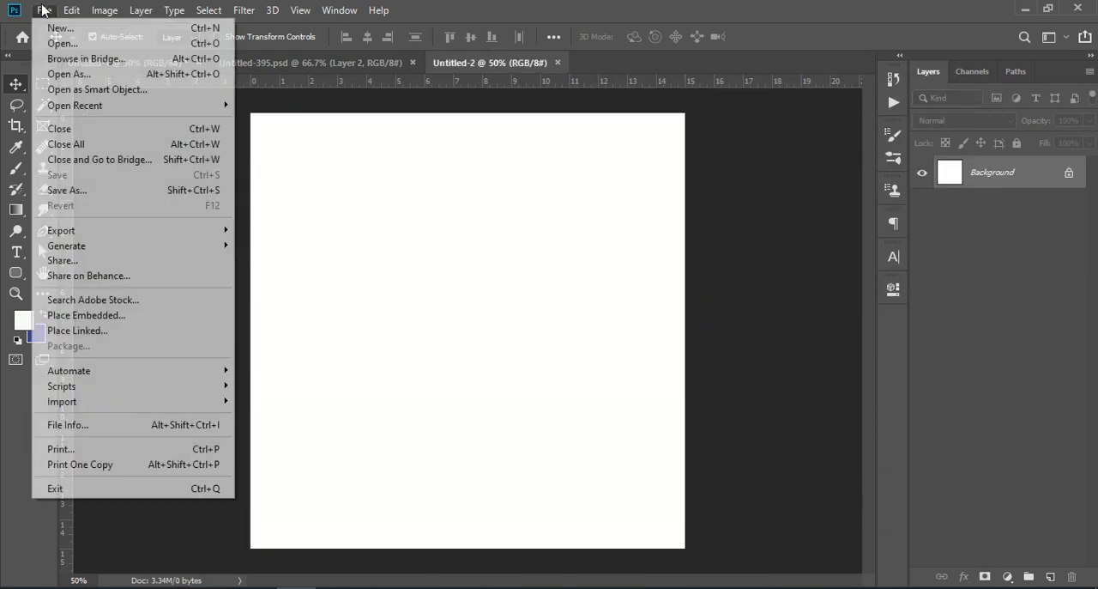
click(125, 314)
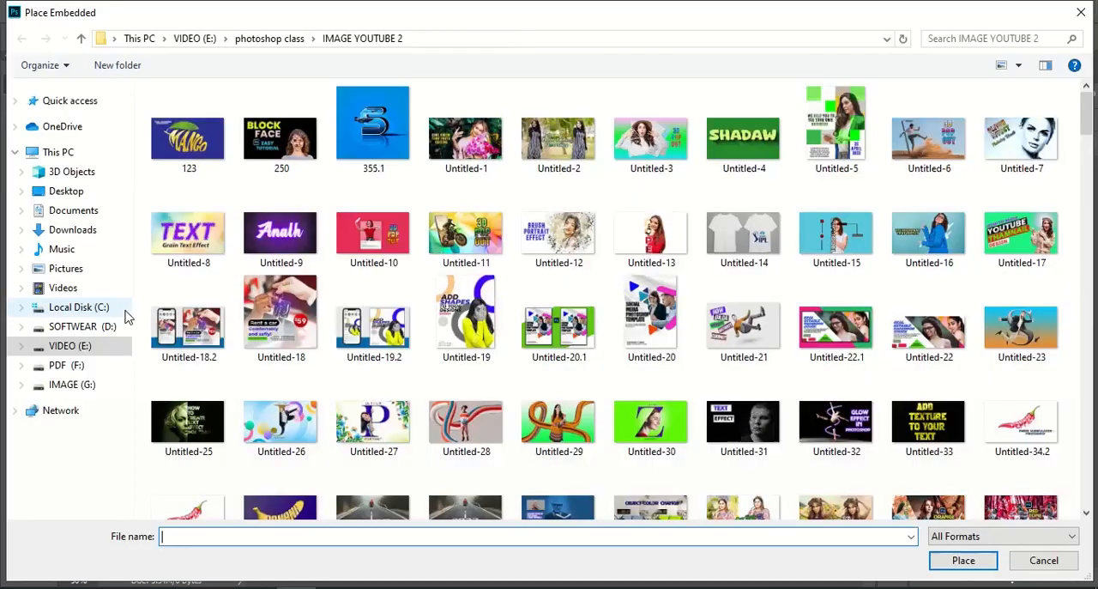
click(66, 191)
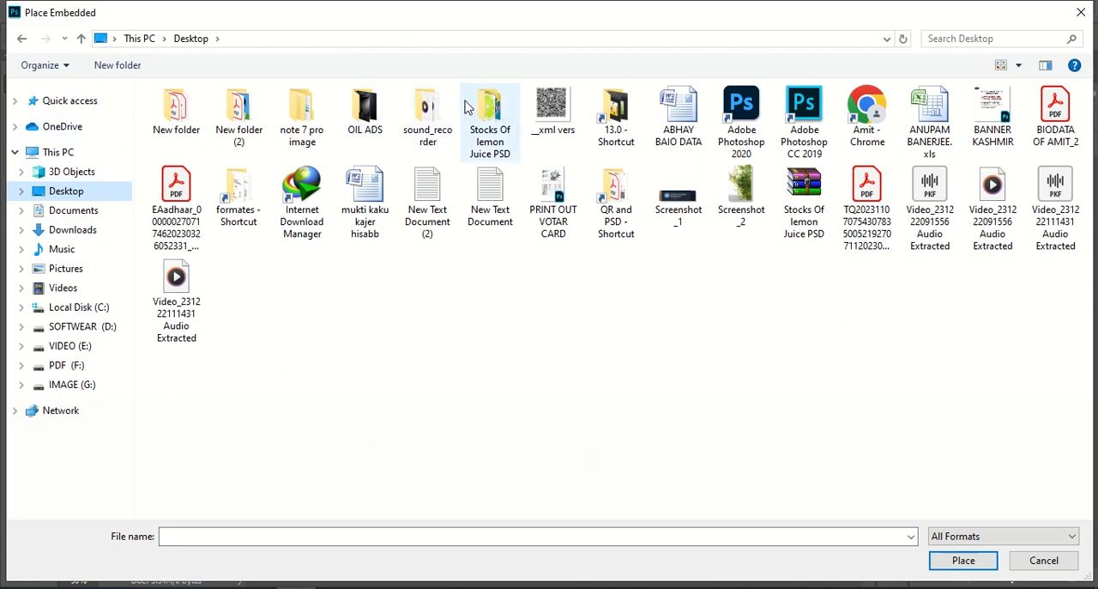
double_click(494, 114)
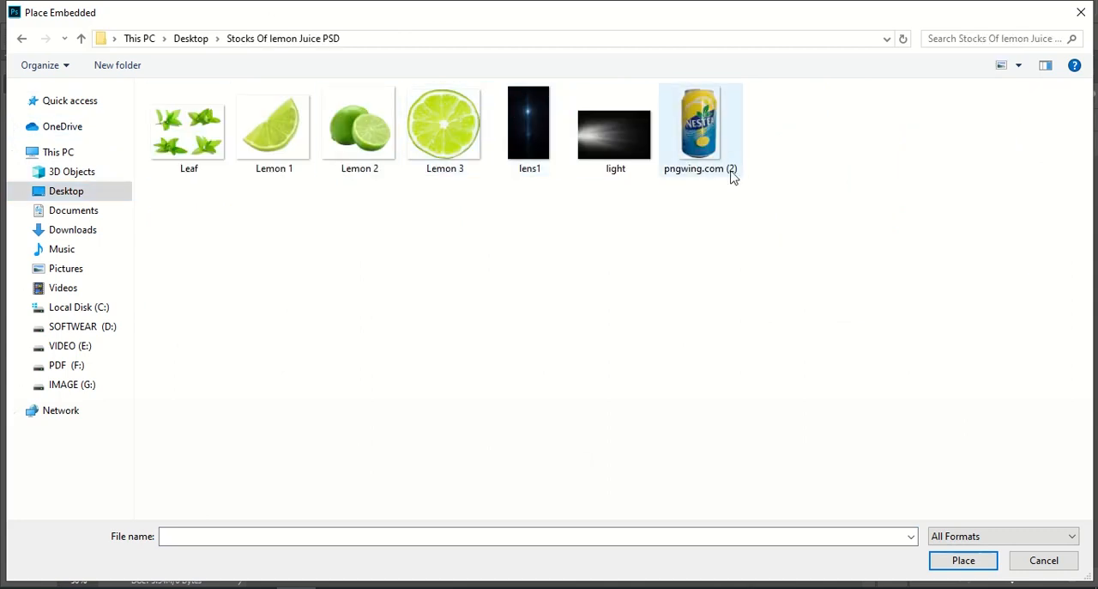
click(702, 136)
click(964, 561)
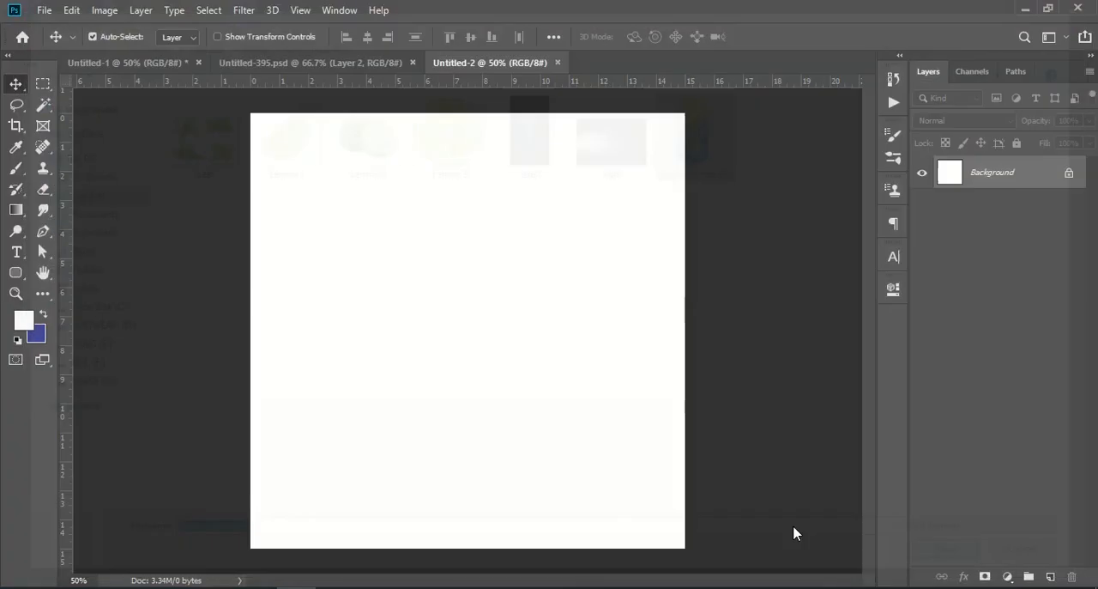
Scale the placed can to about 34% and centre it on the canvas
drag(595, 112, 411, 300)
drag(411, 425, 466, 310)
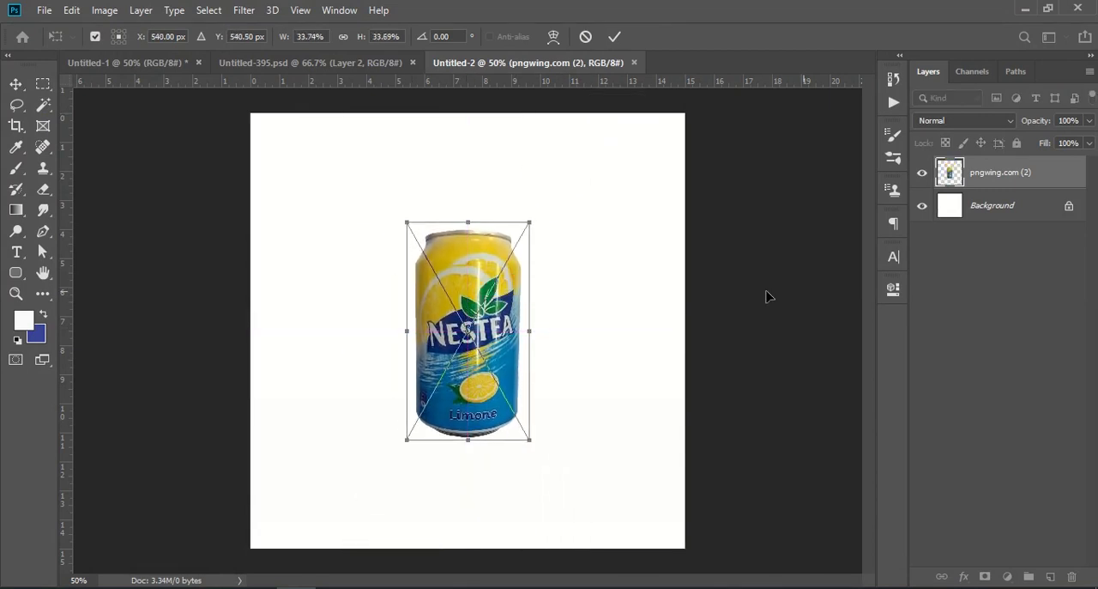
click(1017, 301)
Duplicate the can layer and flip the copy vertically
click(1044, 183)
drag(1052, 177, 1051, 577)
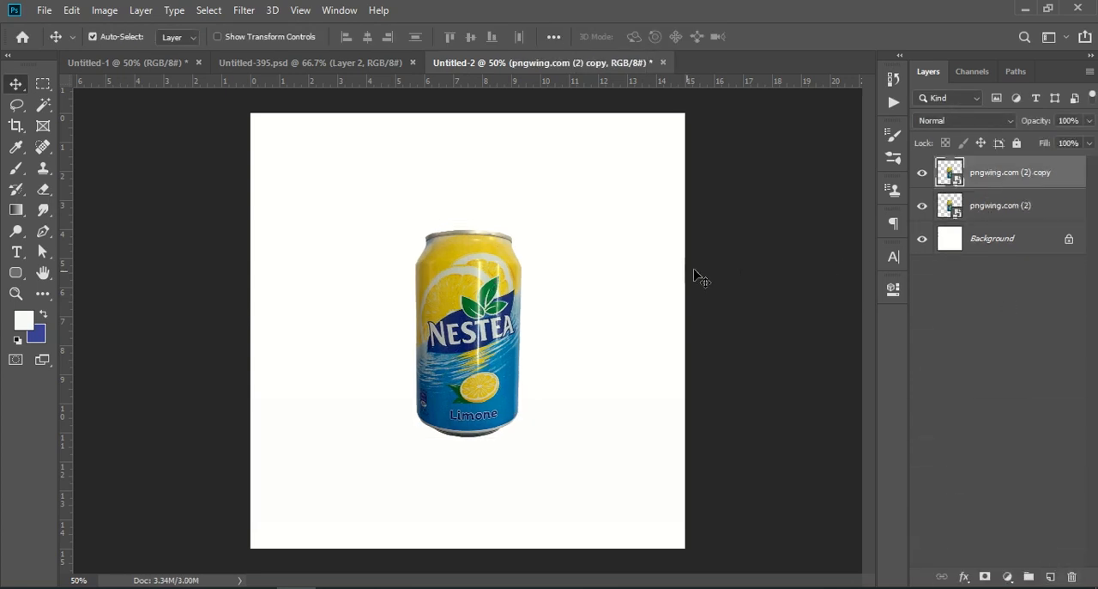
key(ctrl+t)
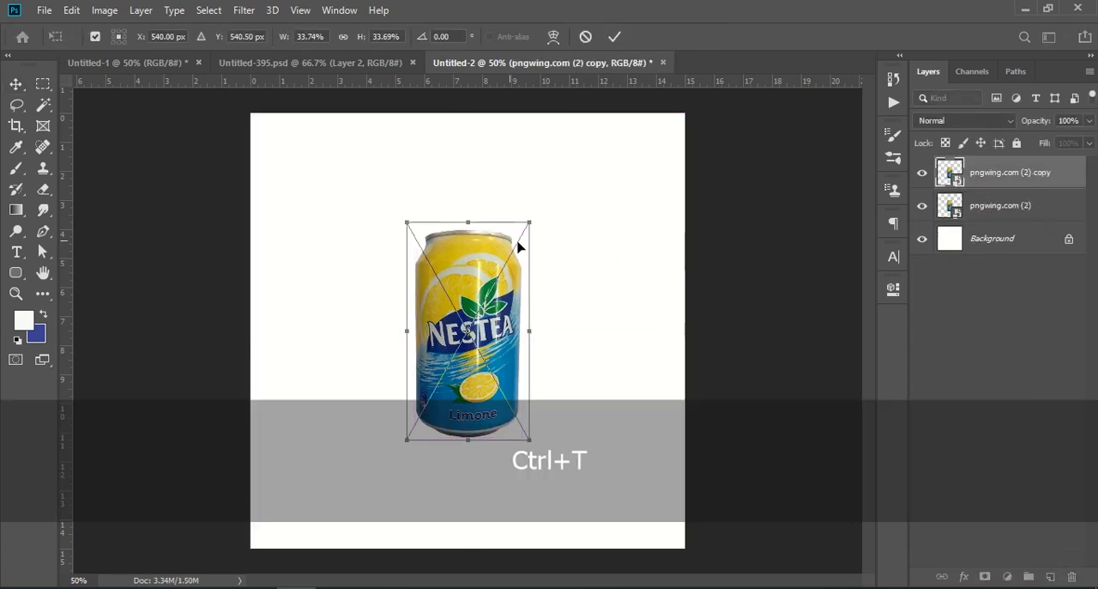
right_click(457, 276)
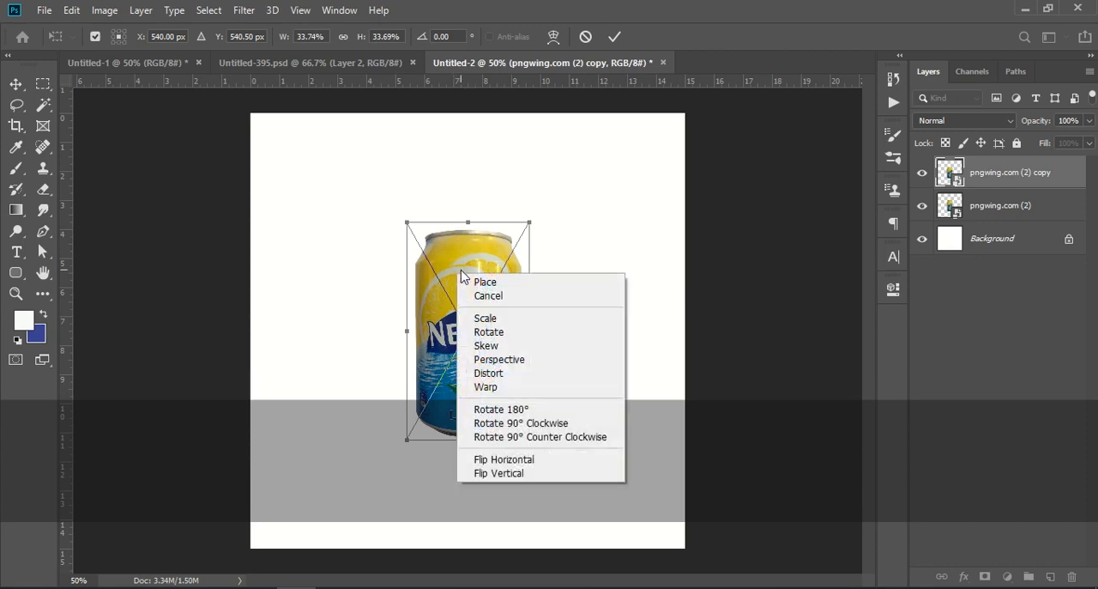
click(551, 474)
Move the flipped can directly beneath the original as a reflection and lower its opacity to 60%
drag(485, 259, 496, 466)
key(Up)
key(Up)
key(Up)
key(Up)
key(Up)
key(Up)
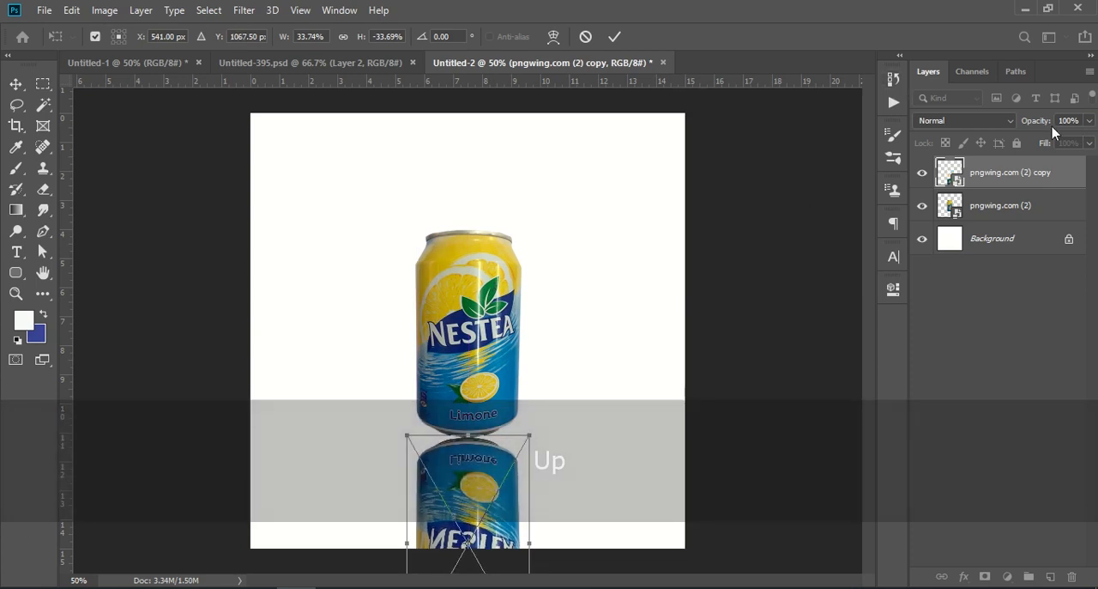
drag(1030, 121, 999, 123)
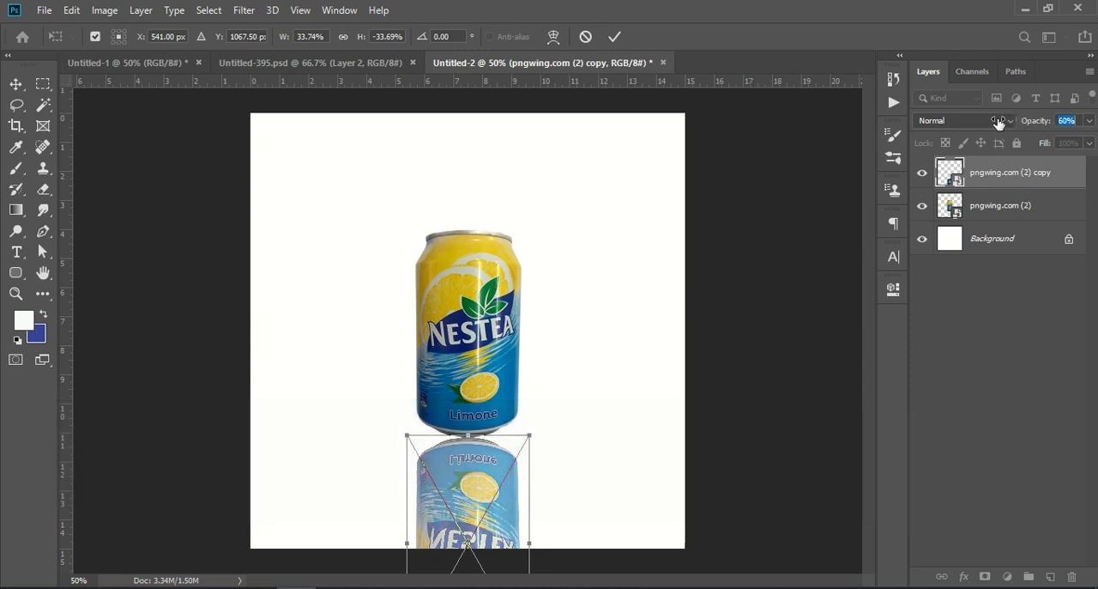
key(Return)
click(1012, 292)
Add a Gradient Fill layer above the Background with Radial style, Reverse and Dither enabled, and adjust its scale
click(986, 247)
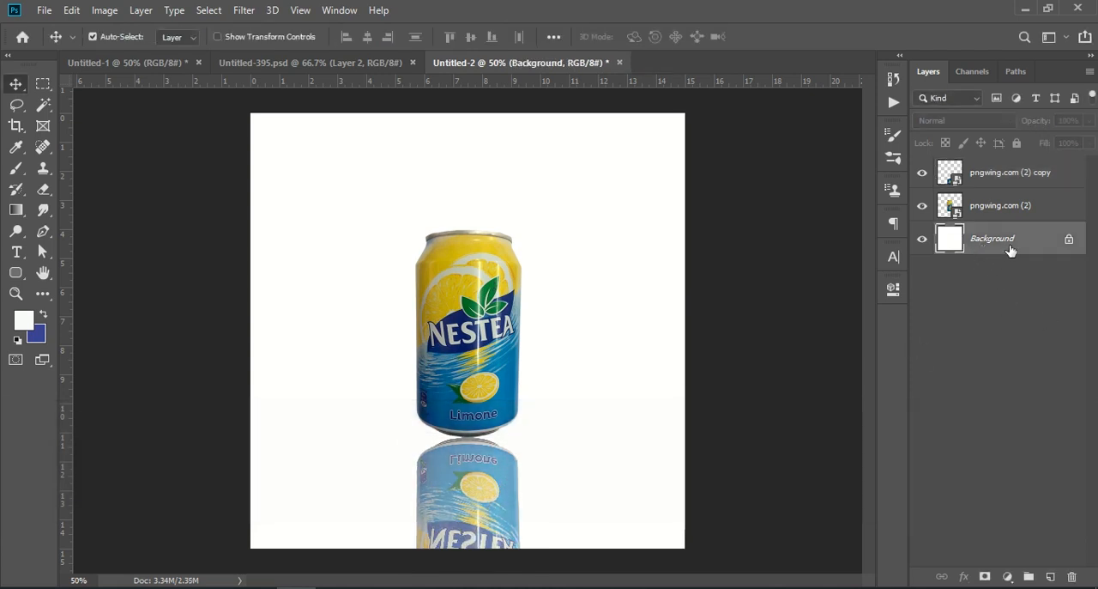
click(1007, 576)
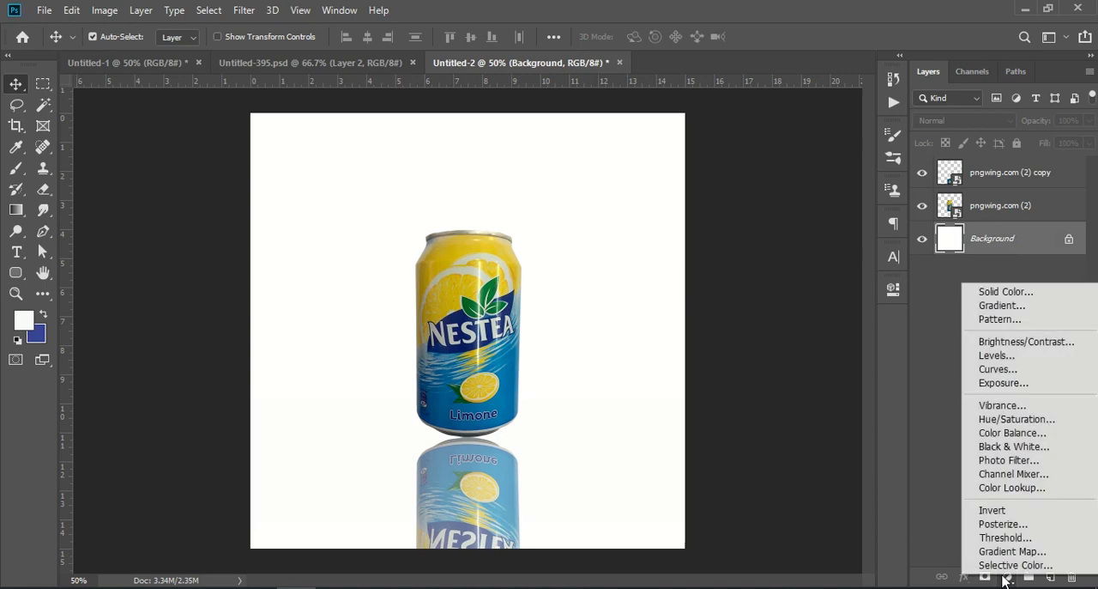
click(995, 307)
click(824, 205)
click(820, 233)
click(796, 284)
click(872, 284)
drag(767, 263, 791, 262)
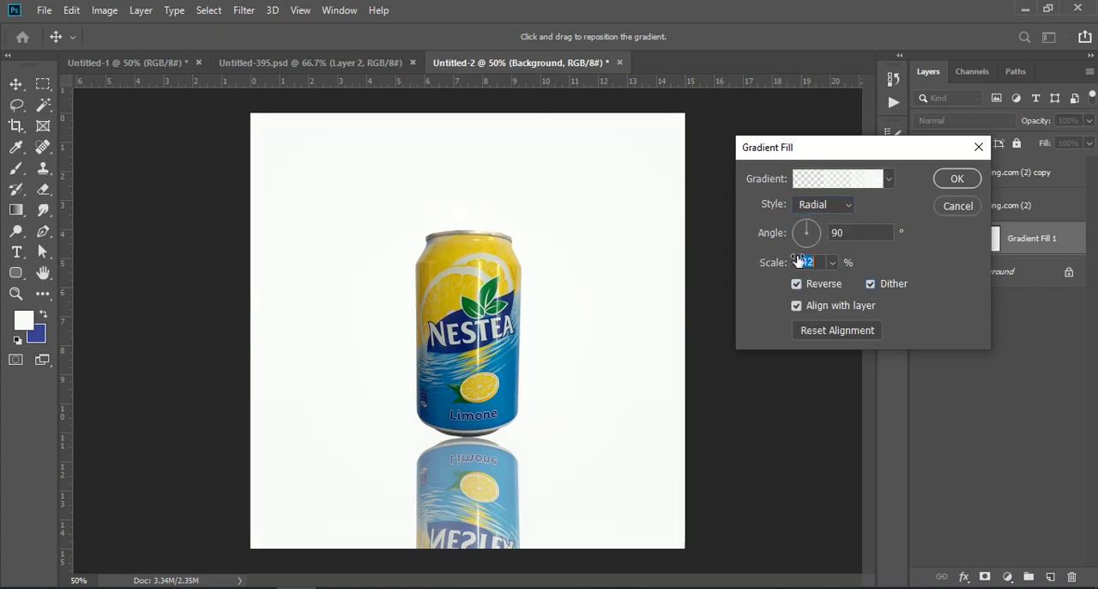
drag(800, 259, 773, 267)
Apply the Black, White preset to the gradient fill and change its black colour stop to blue 0909f7
click(852, 181)
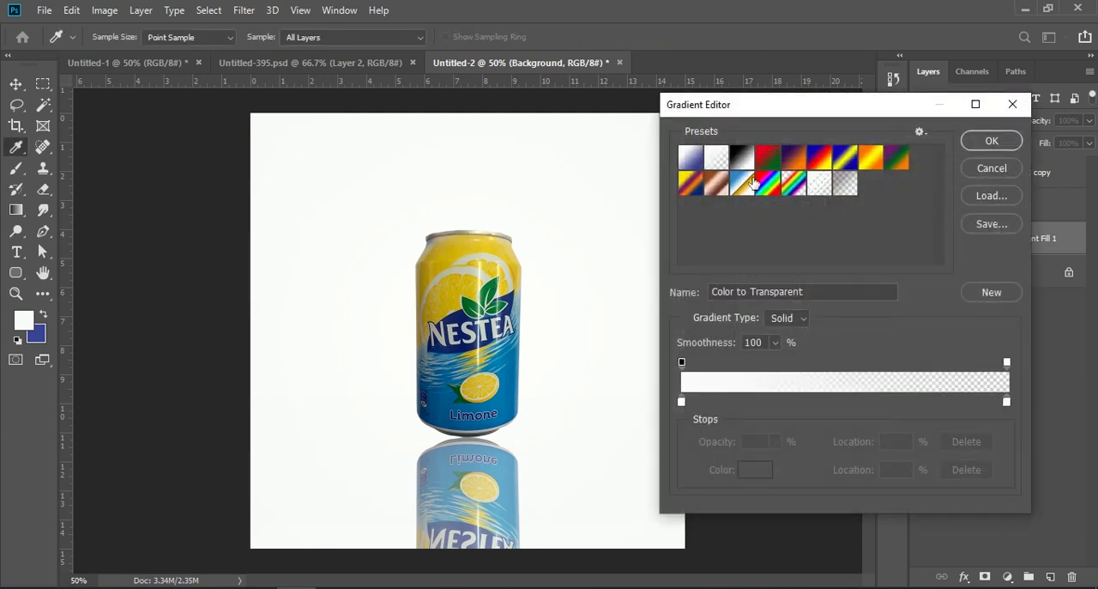
click(743, 158)
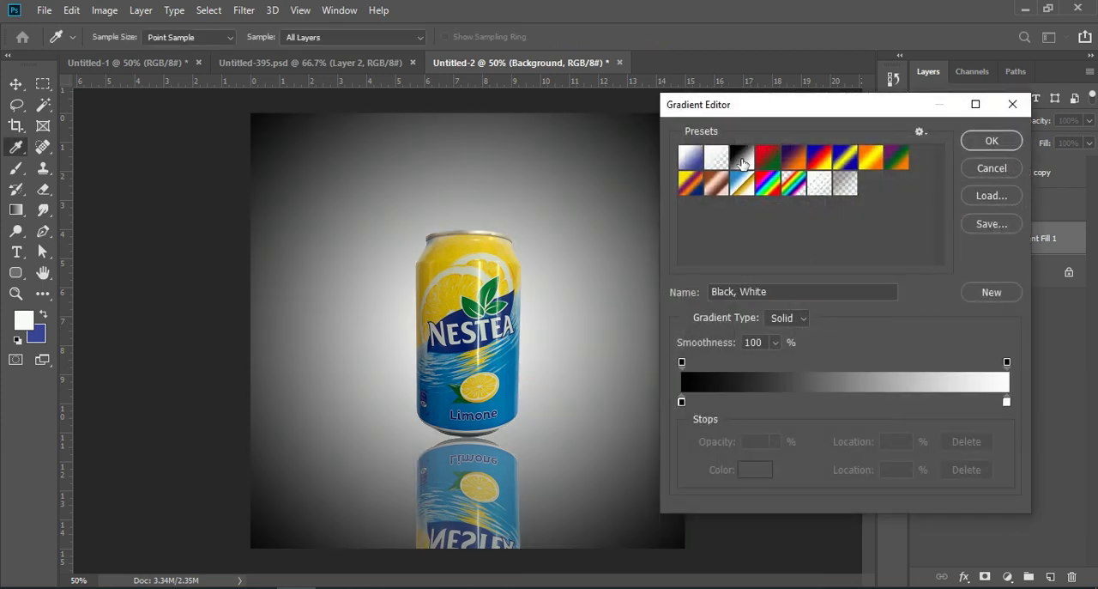
double_click(682, 401)
click(681, 399)
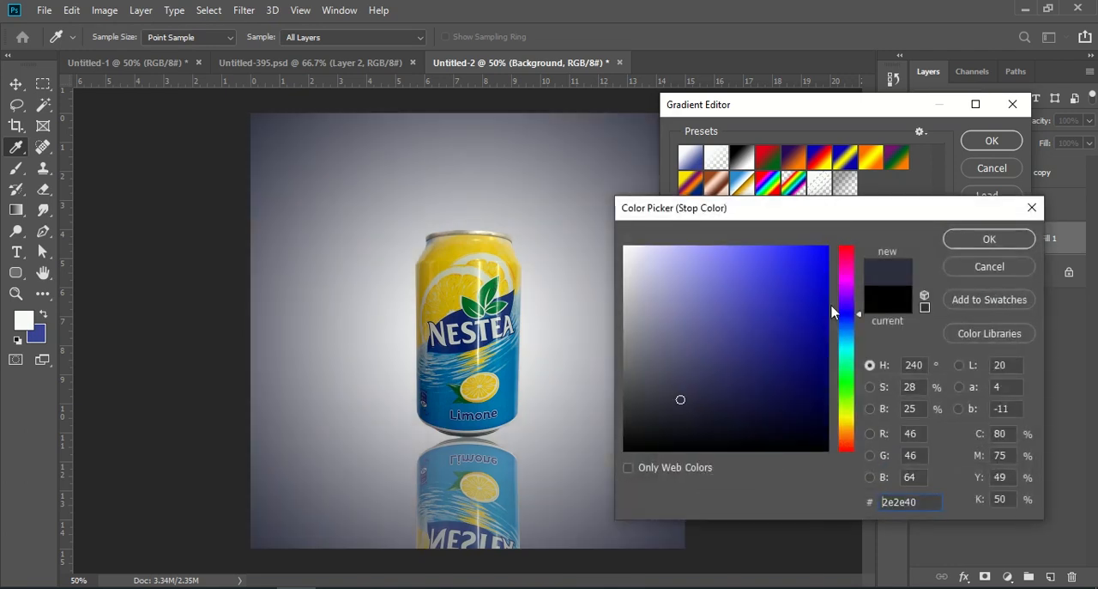
click(821, 251)
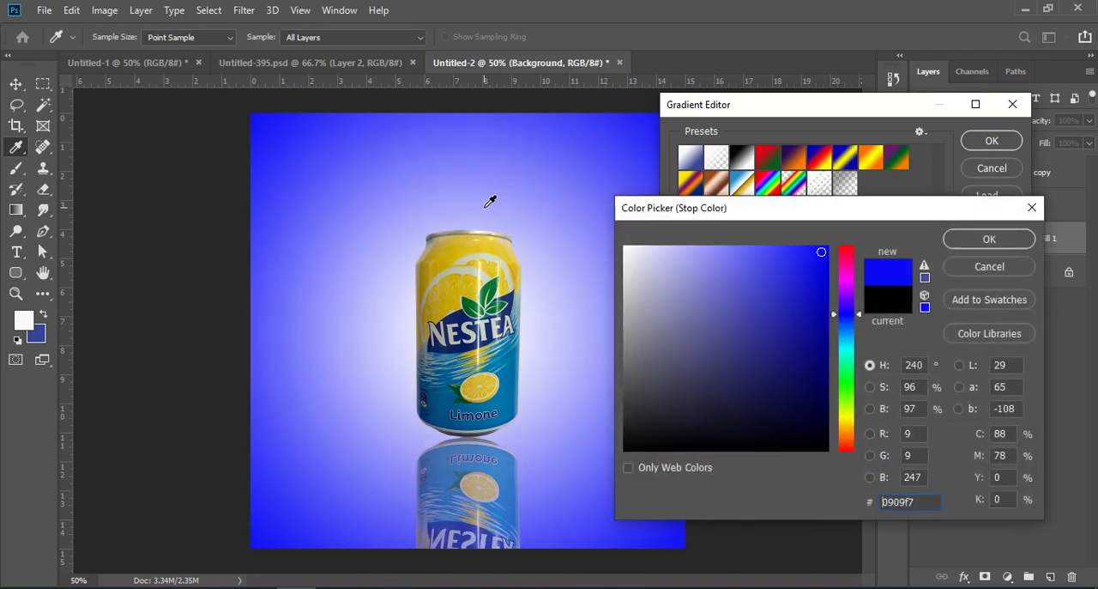
click(952, 239)
Change the gradient's white colour stop to light pink fdcdcd and apply the gradient fill
double_click(1004, 401)
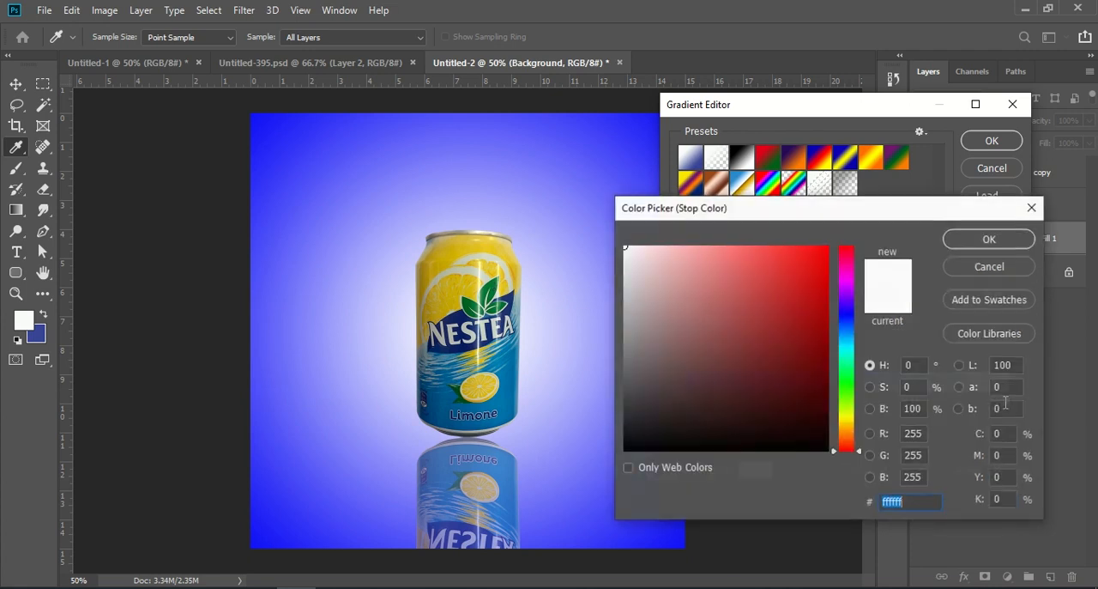
click(647, 247)
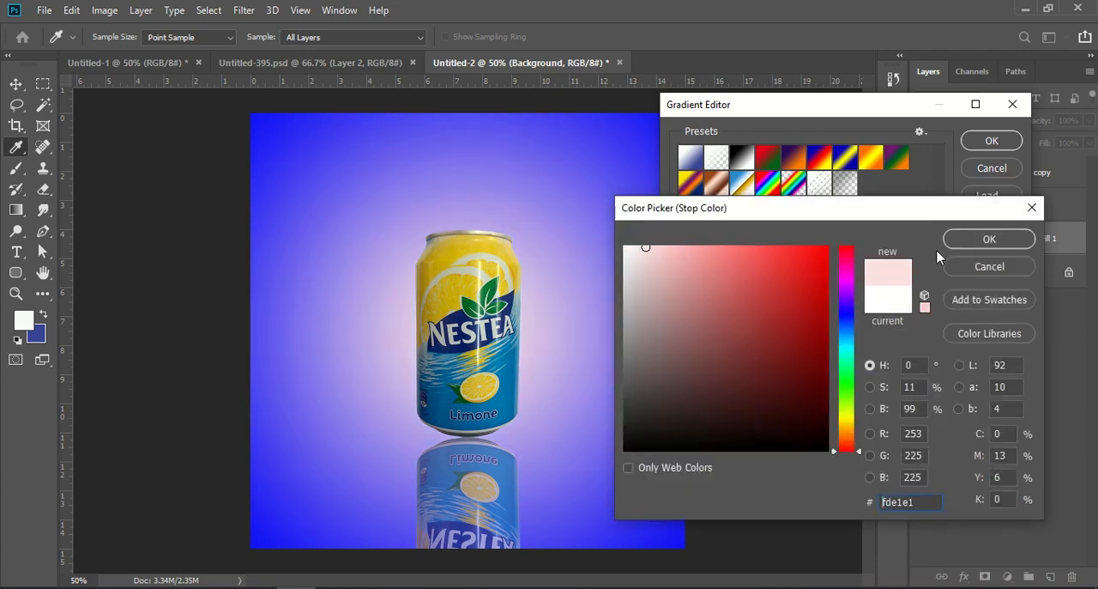
click(661, 249)
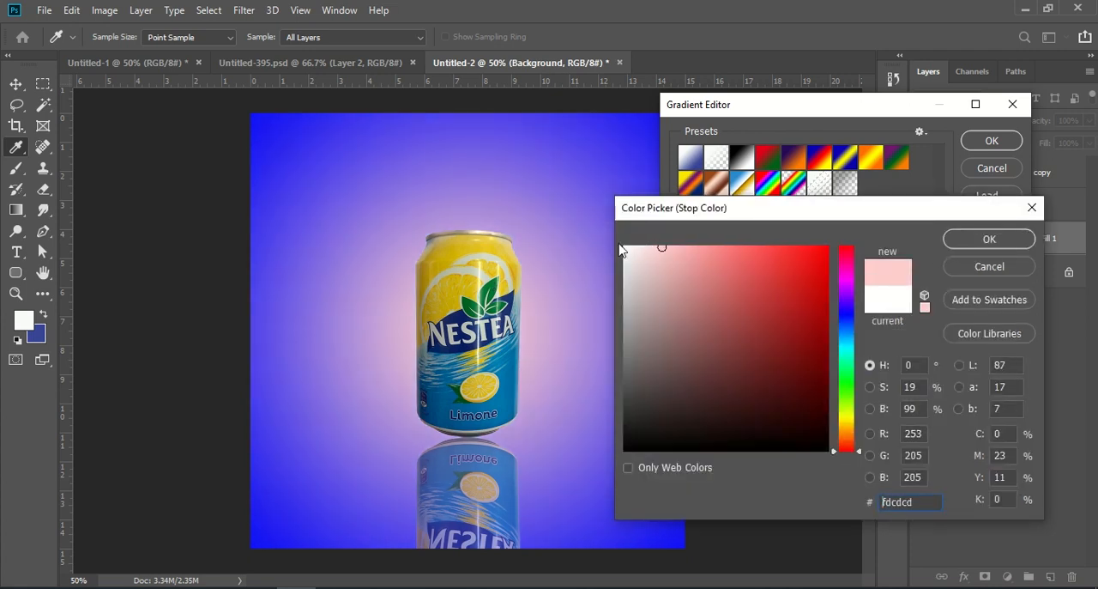
click(978, 241)
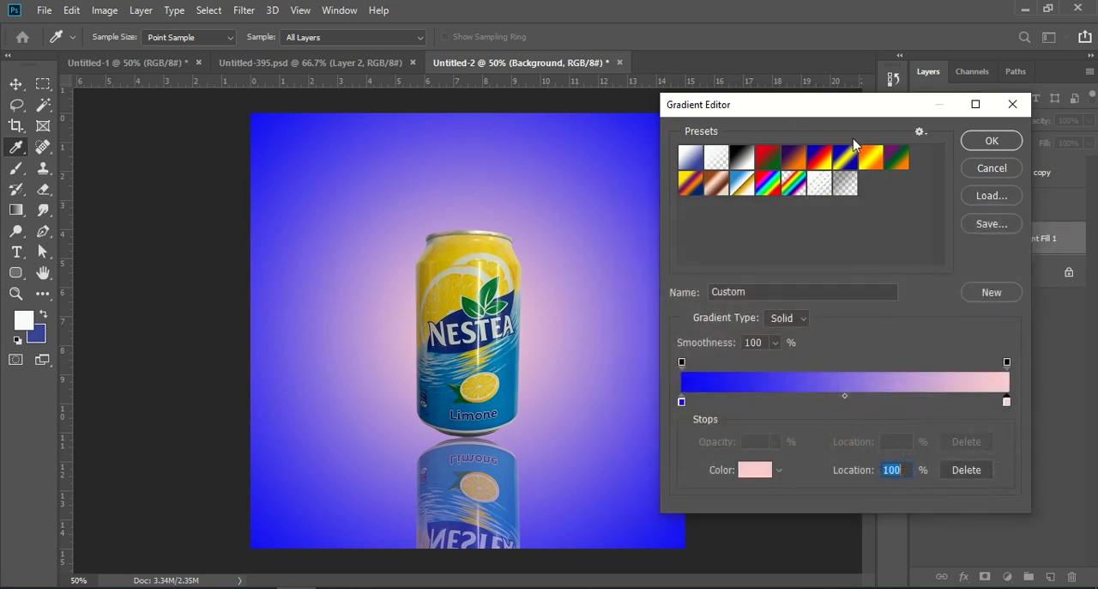
click(992, 142)
click(958, 177)
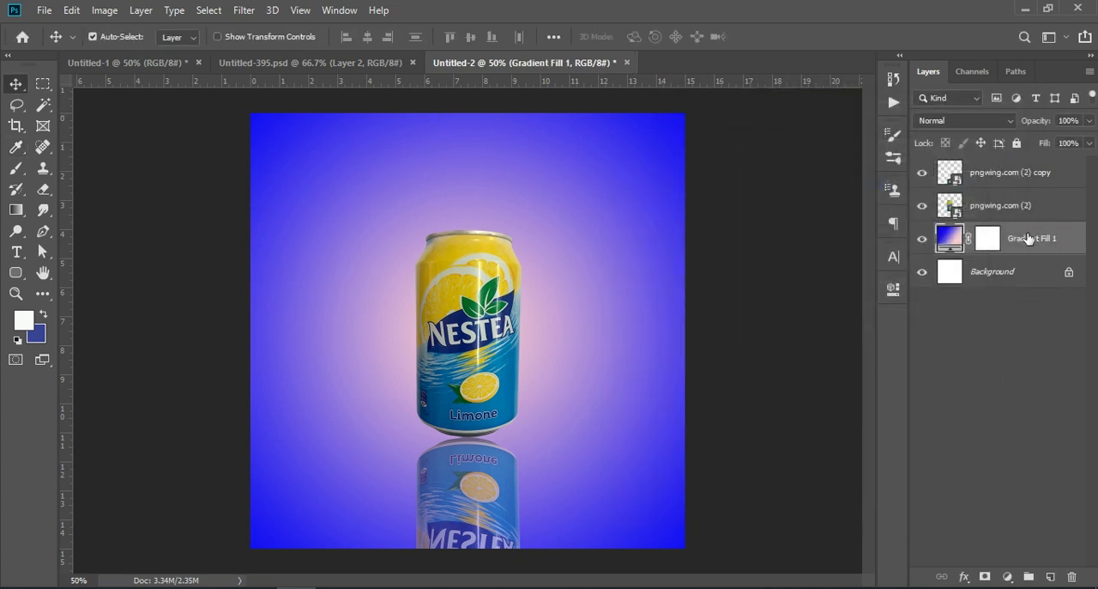
Select the can and its reflection layers together, enlarge them slightly and reposition them in the centre of the canvas
click(1027, 215)
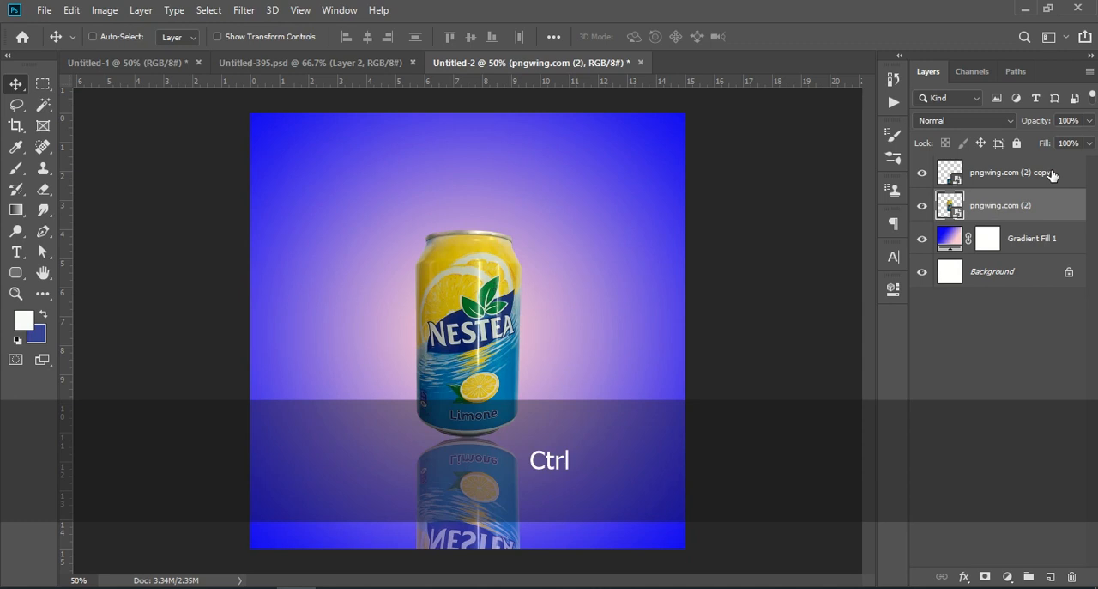
shift+click(1052, 175)
key(ctrl+t)
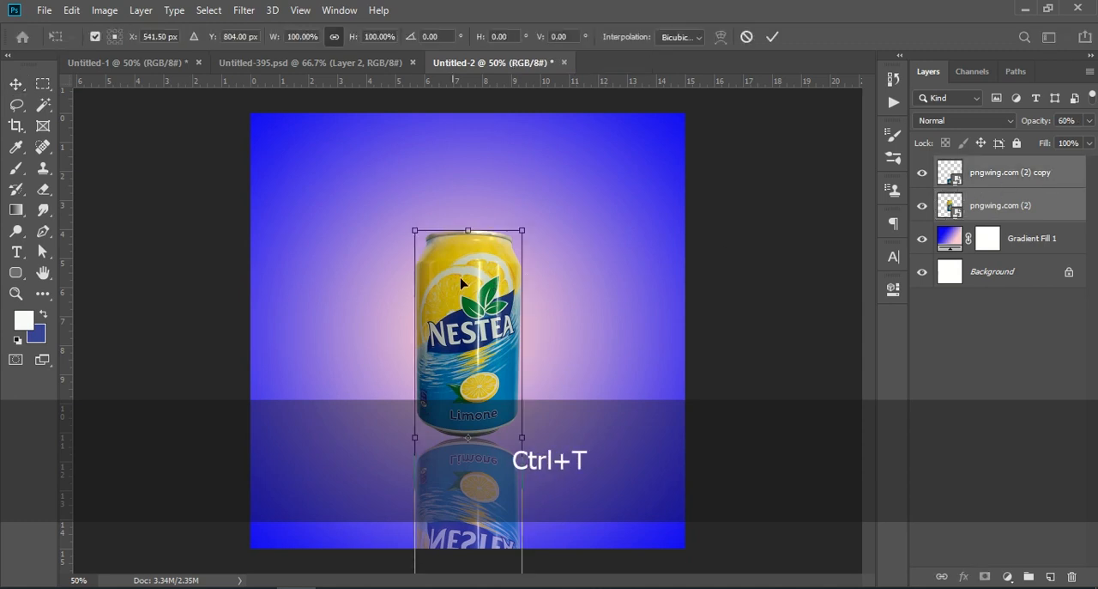
drag(522, 229, 504, 303)
click(989, 374)
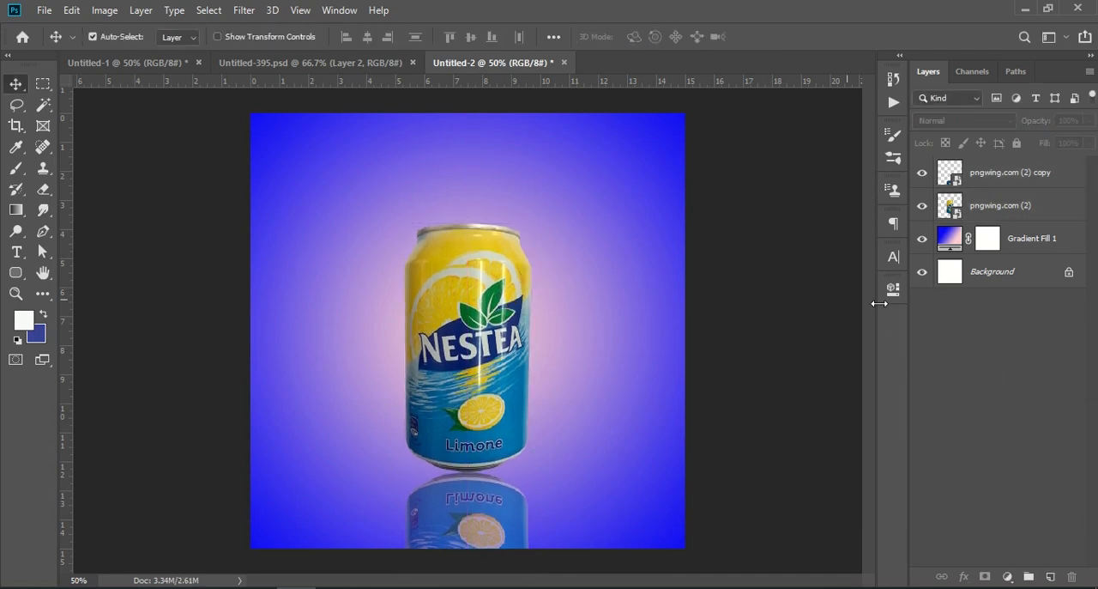
Add a new empty layer above the can layers and set the Brush foreground colour to black
click(1036, 186)
click(1051, 576)
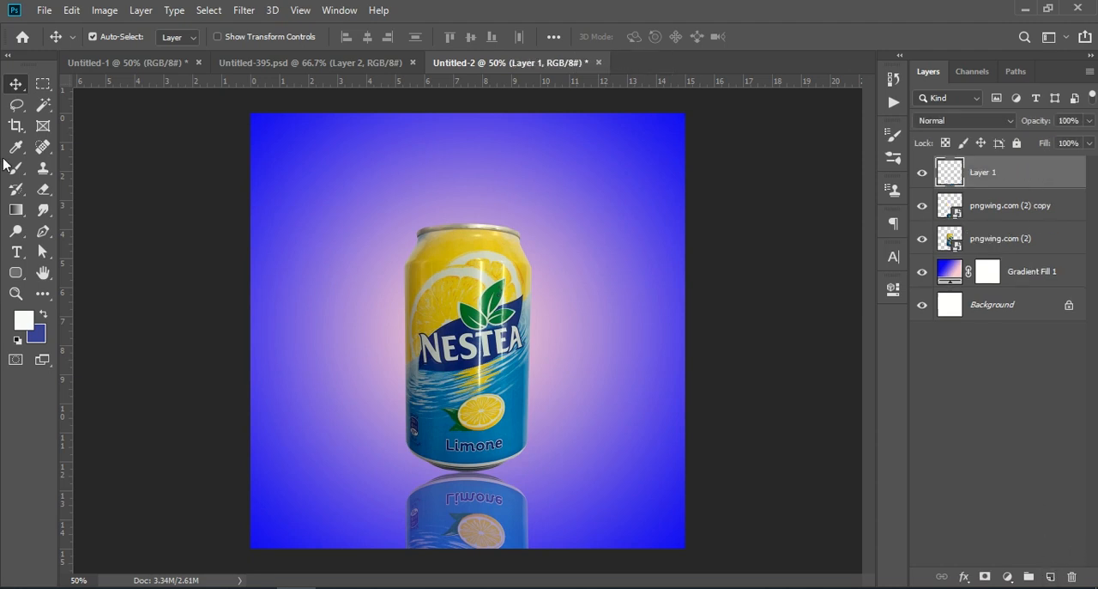
click(16, 167)
click(24, 321)
click(624, 450)
click(967, 243)
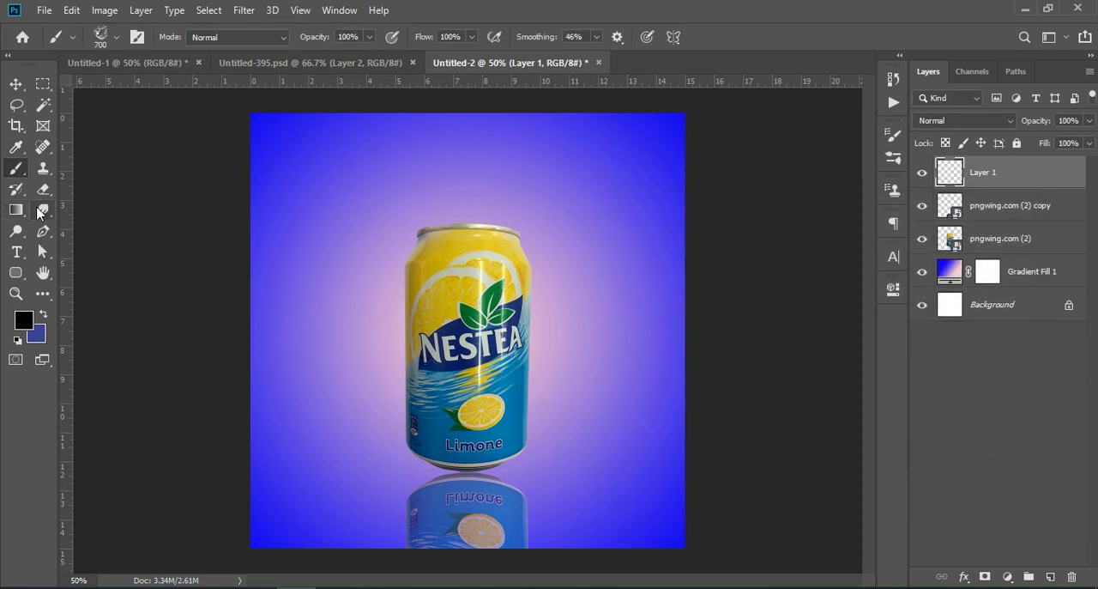
Paint one black dab over the can's base with a 700 px Soft Round brush at 0% hardness
click(118, 38)
drag(197, 235, 197, 183)
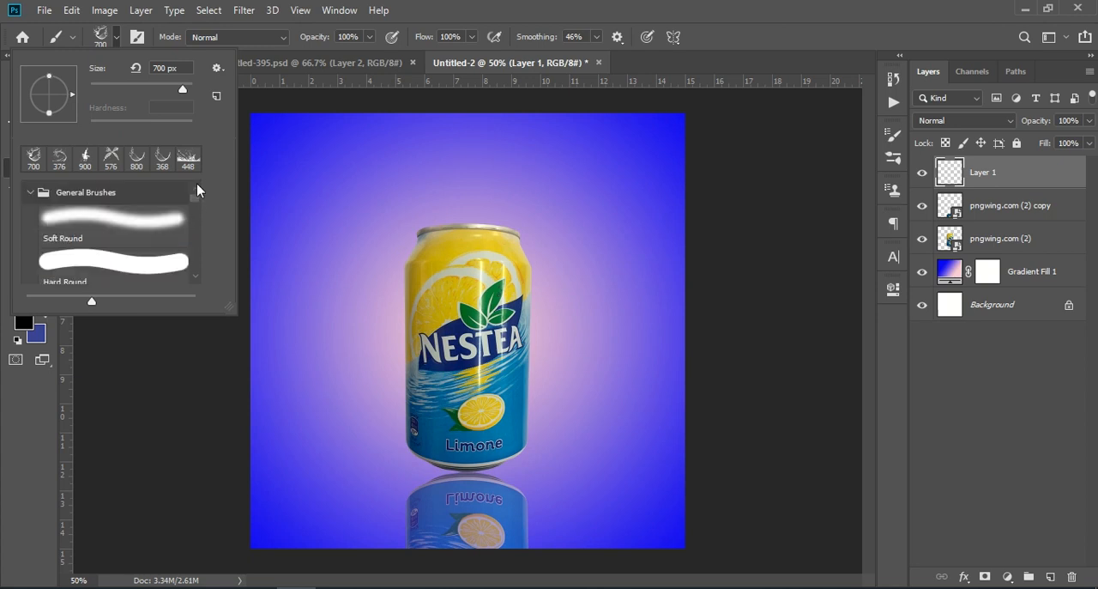
click(107, 232)
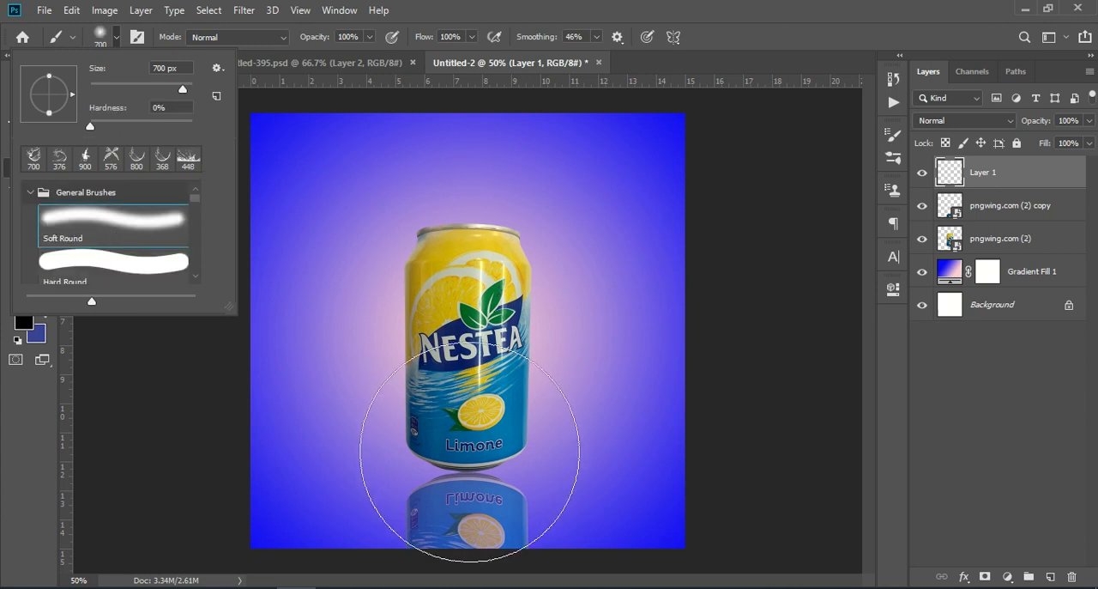
click(467, 459)
Move Layer 1 below the reflection layer and squash and narrow the black dab into a thin shadow at the can's base
drag(993, 172, 981, 225)
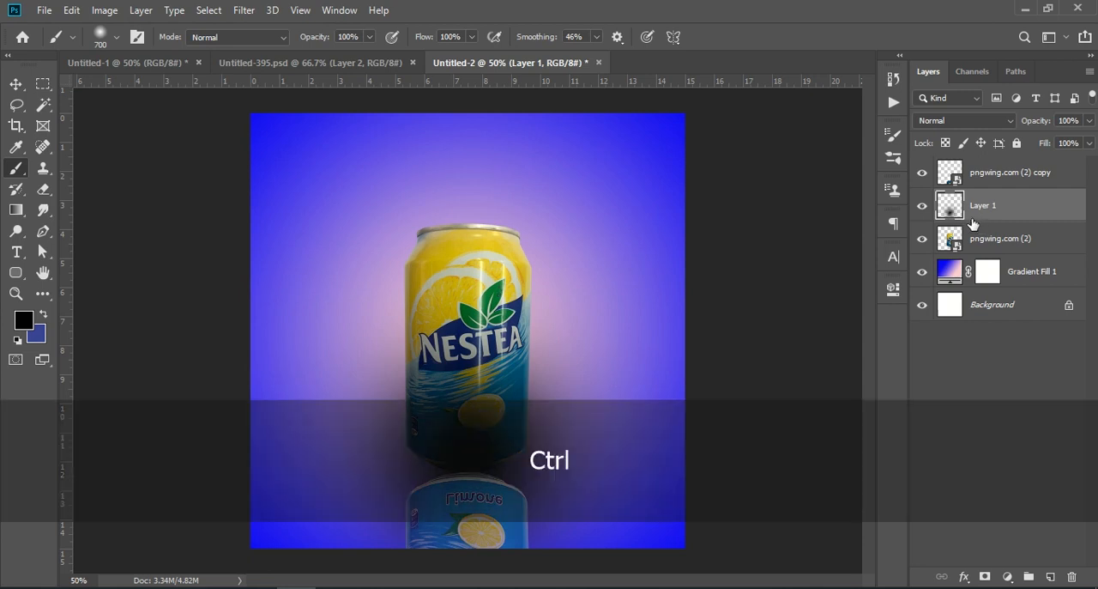
key(ctrl+t)
drag(468, 547, 483, 469)
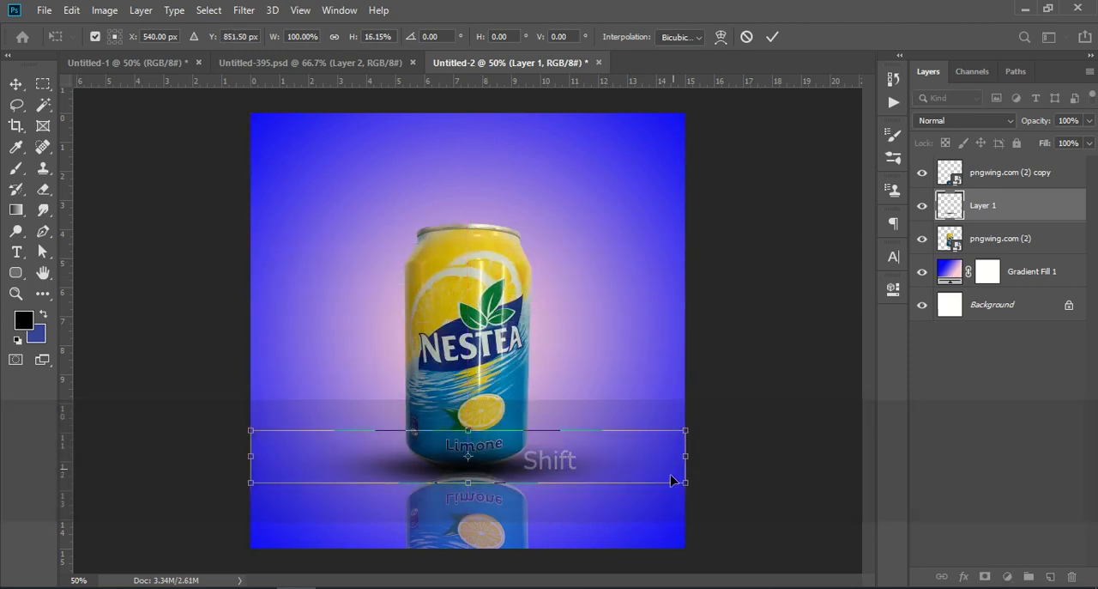
drag(685, 455, 616, 466)
drag(255, 458, 312, 457)
drag(467, 483, 489, 485)
Reorder the layers so the can is above its reflection and Layer 1 sits directly above the gradient fill
mouse_move(995, 184)
mouse_down()
mouse_move(979, 290)
mouse_move(1021, 236)
mouse_move(1017, 223)
mouse_up()
key(ctrl+t)
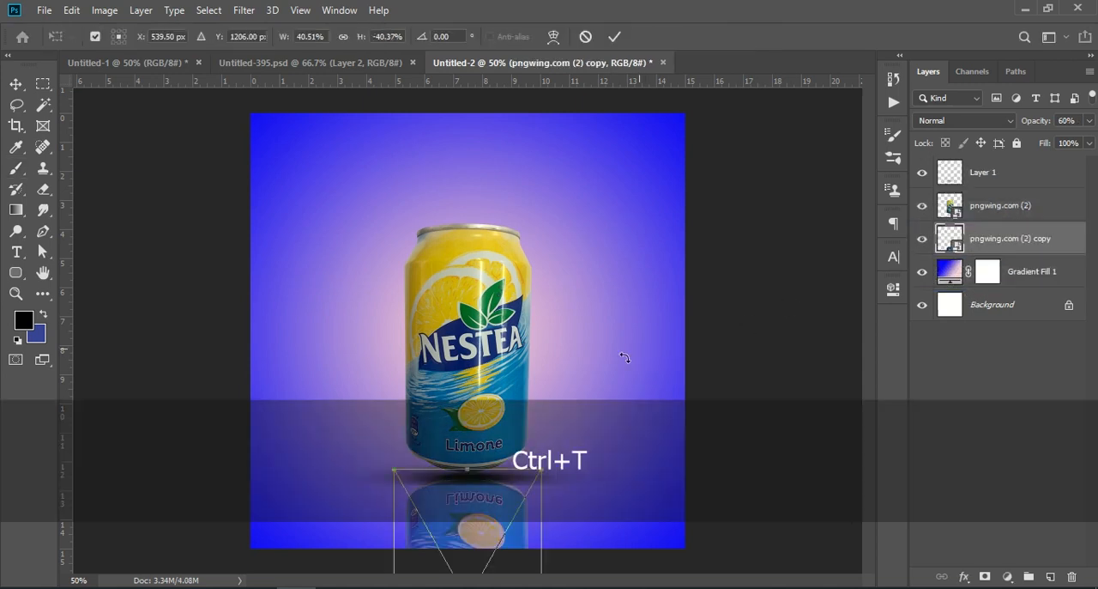
drag(986, 233, 982, 225)
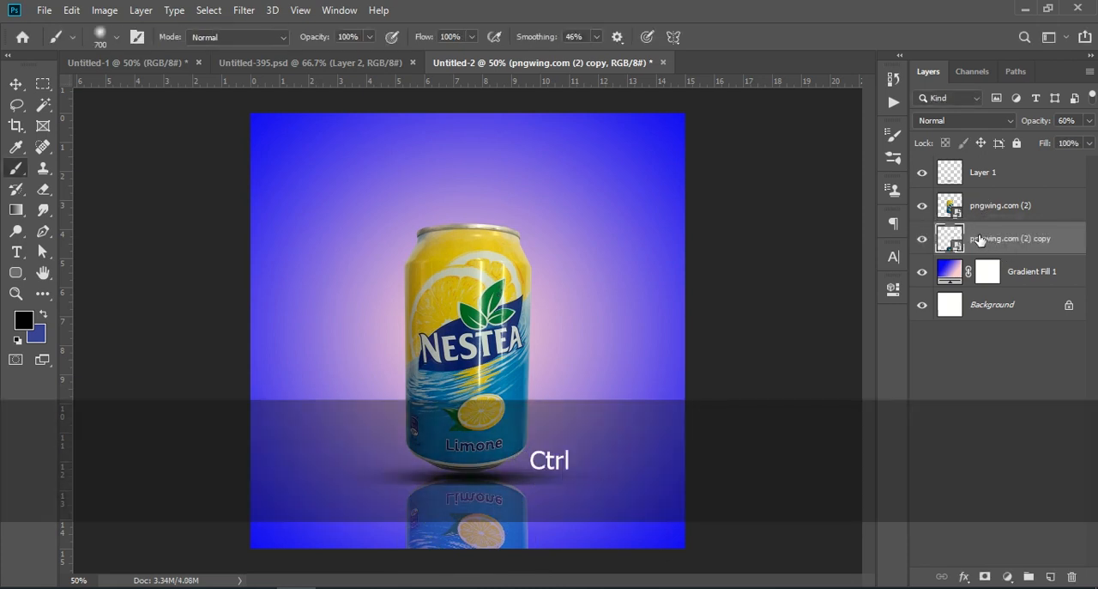
key(ctrl+t)
key(Return)
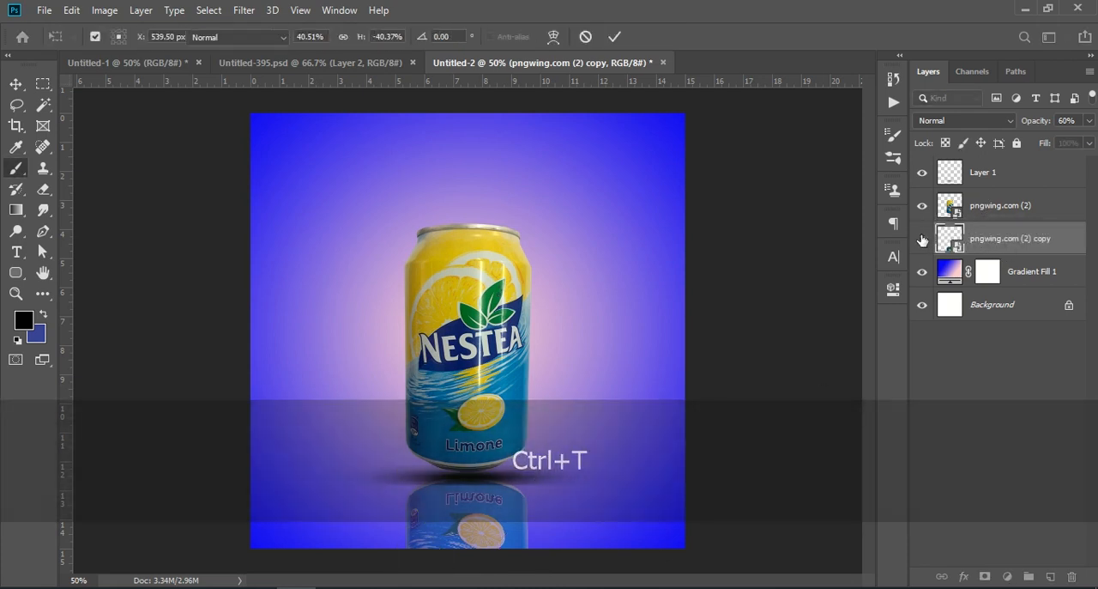
drag(993, 177, 989, 247)
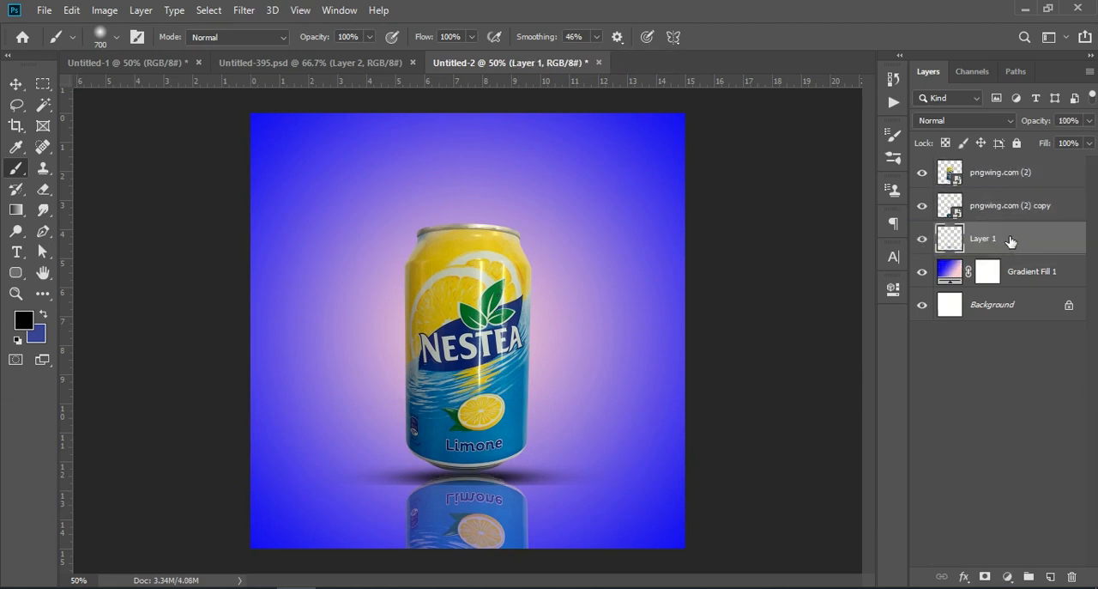
Flatten and narrow the shadow under the can with Free Transform and lower its opacity to 58%
key(ctrl+t)
drag(465, 486, 471, 479)
drag(623, 470, 572, 470)
drag(311, 467, 326, 470)
click(958, 431)
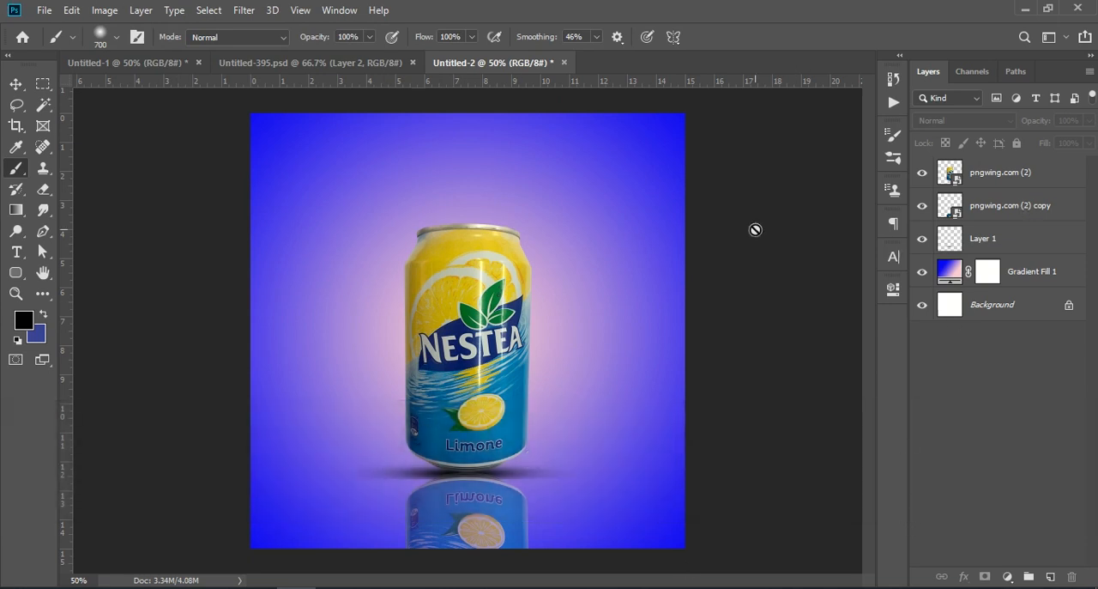
click(1019, 242)
drag(1042, 122, 1009, 126)
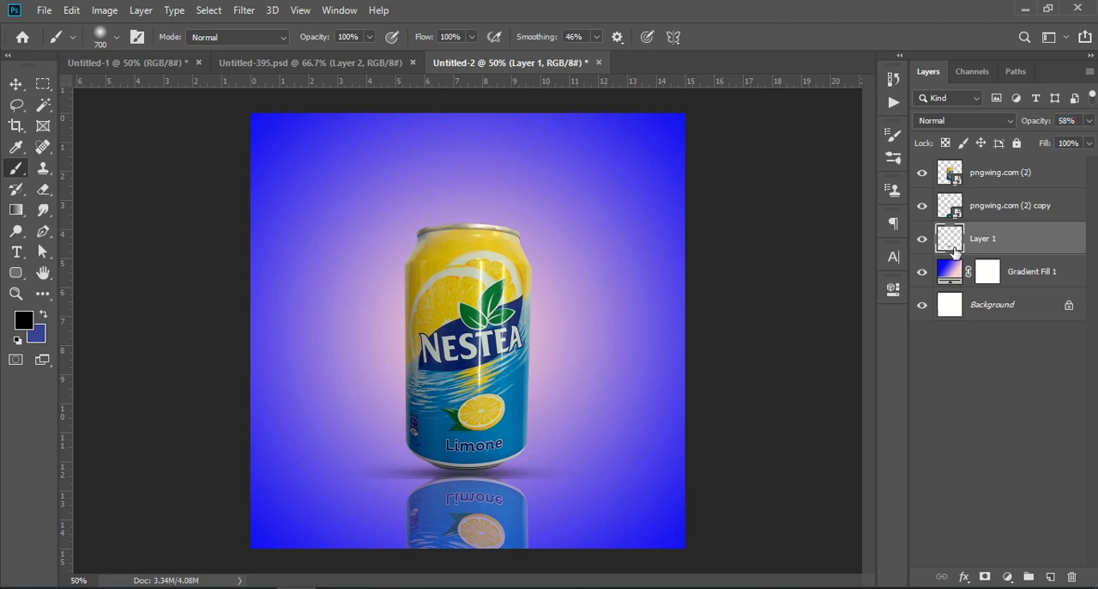
Squash the shadow to 66% of its height, nudge it down under the can and set its opacity to 85%
key(ctrl+t)
drag(459, 480, 459, 471)
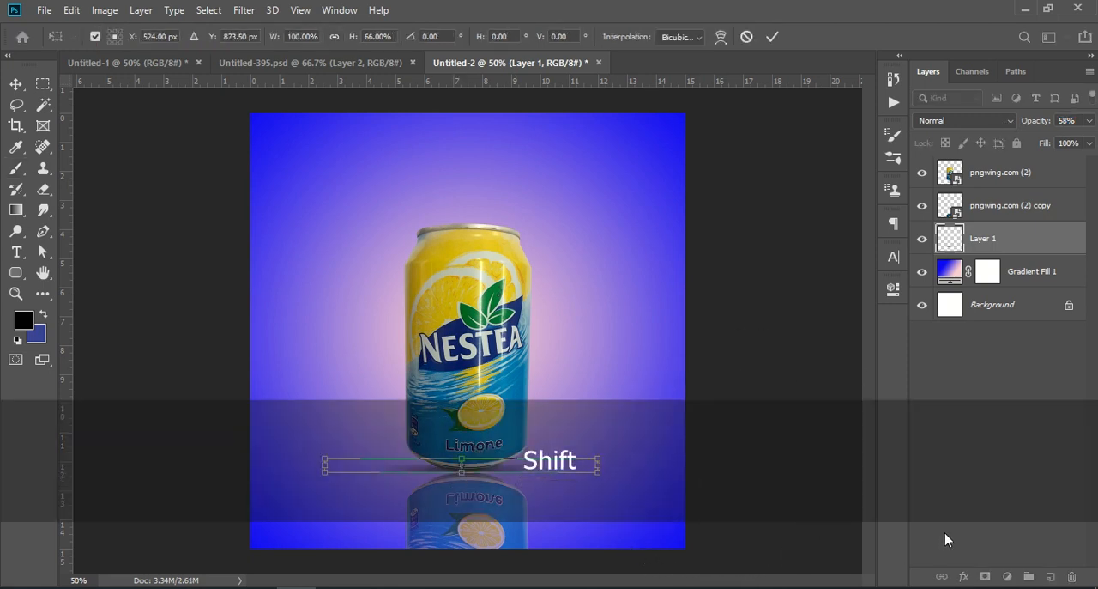
key(Down)
key(Down)
key(Down)
key(Down)
key(Down)
key(Down)
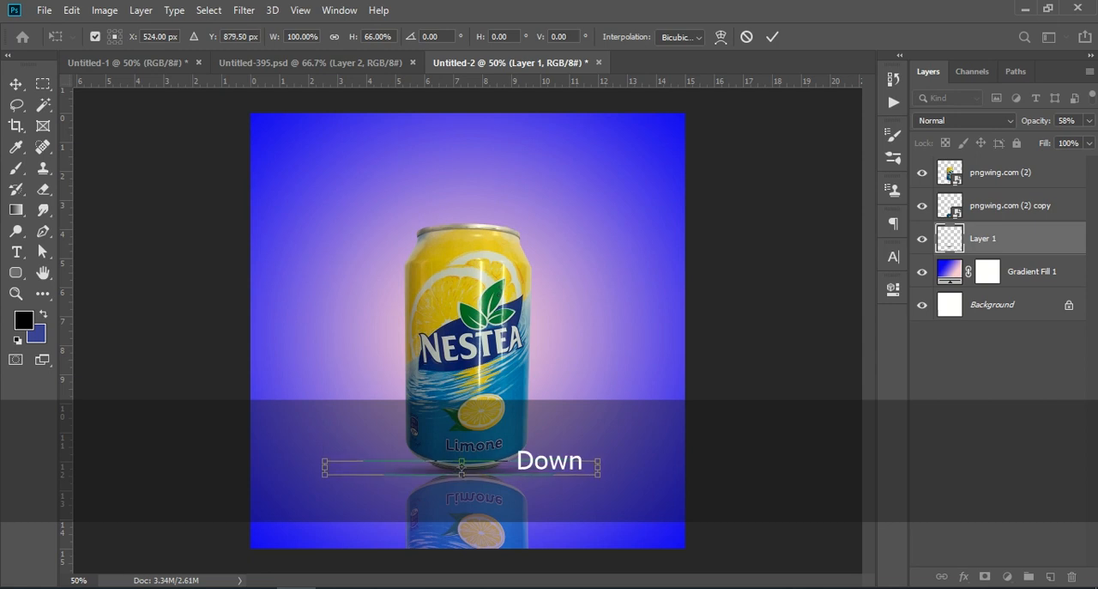
click(990, 379)
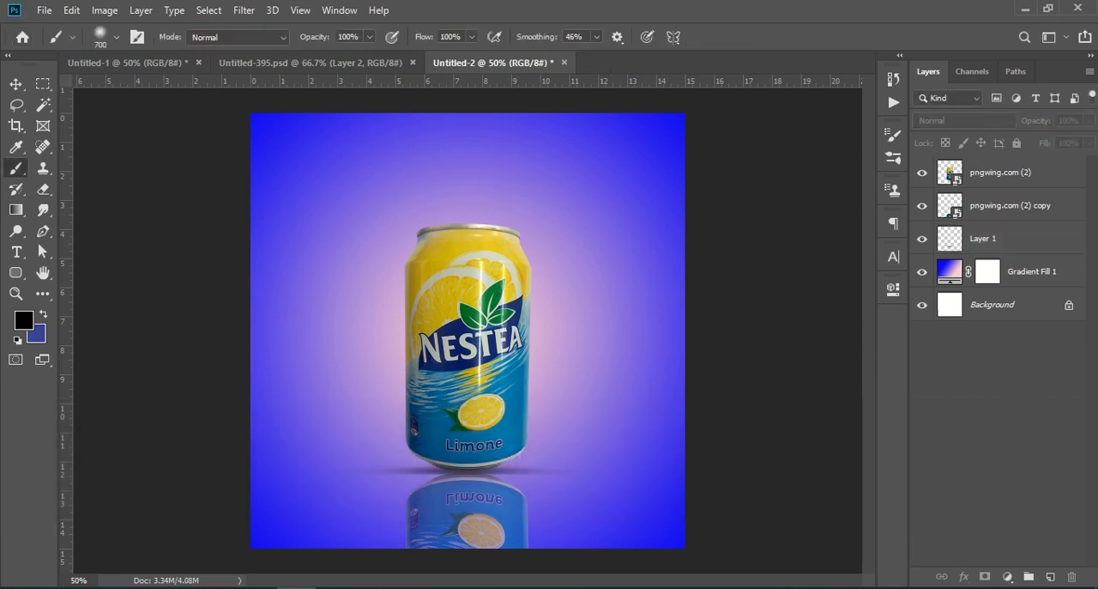
click(984, 241)
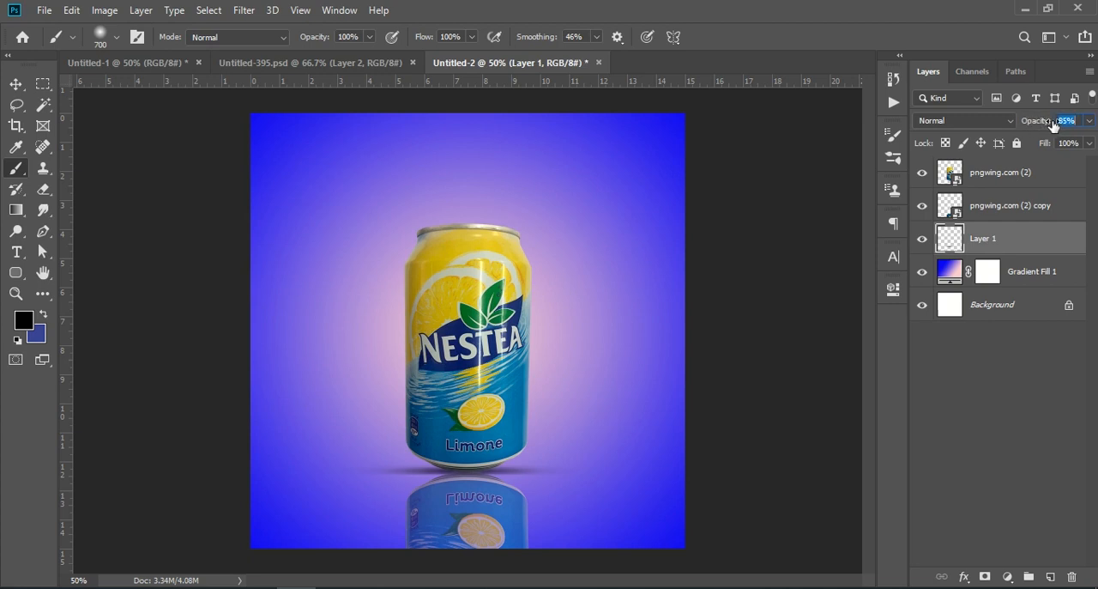
click(1017, 446)
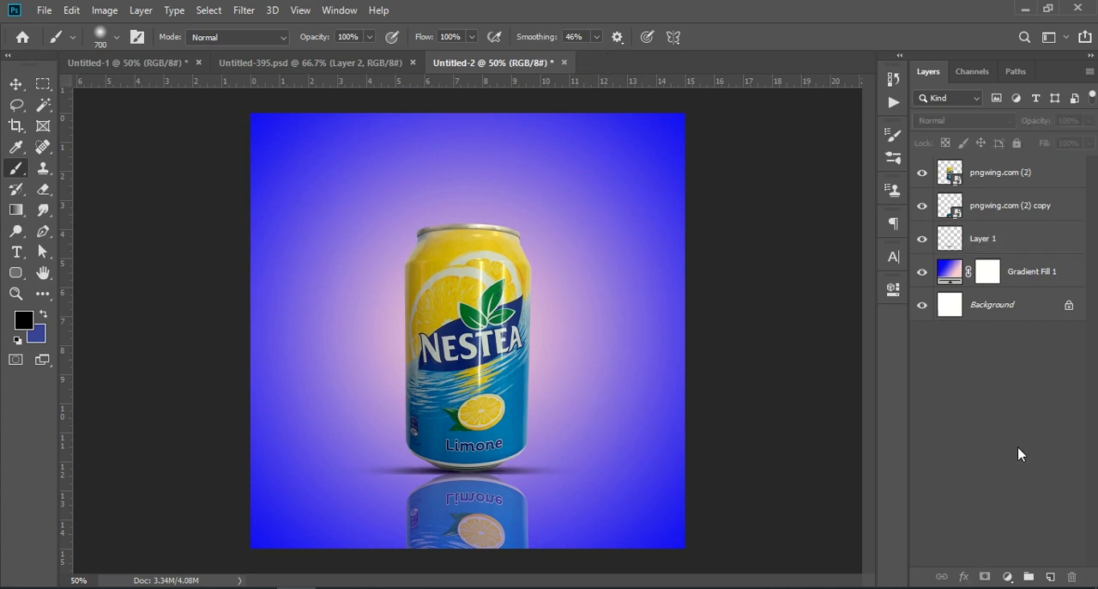
Check the finished designs in Untitled-395.psd and Untitled-1, and place the Lemon 2 image as an embedded object in Untitled-2
click(343, 63)
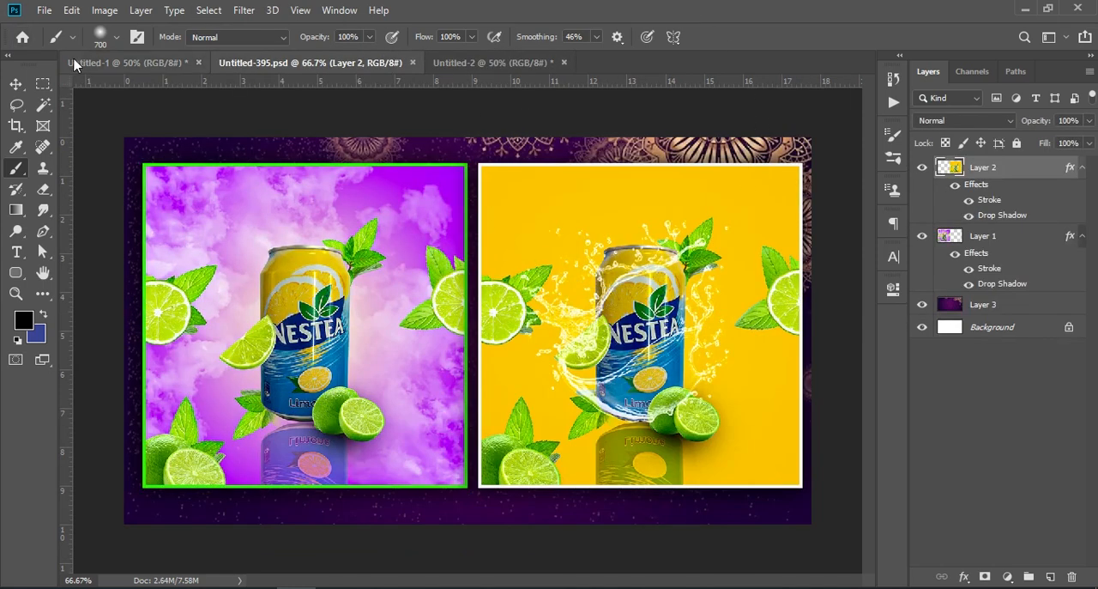
click(97, 62)
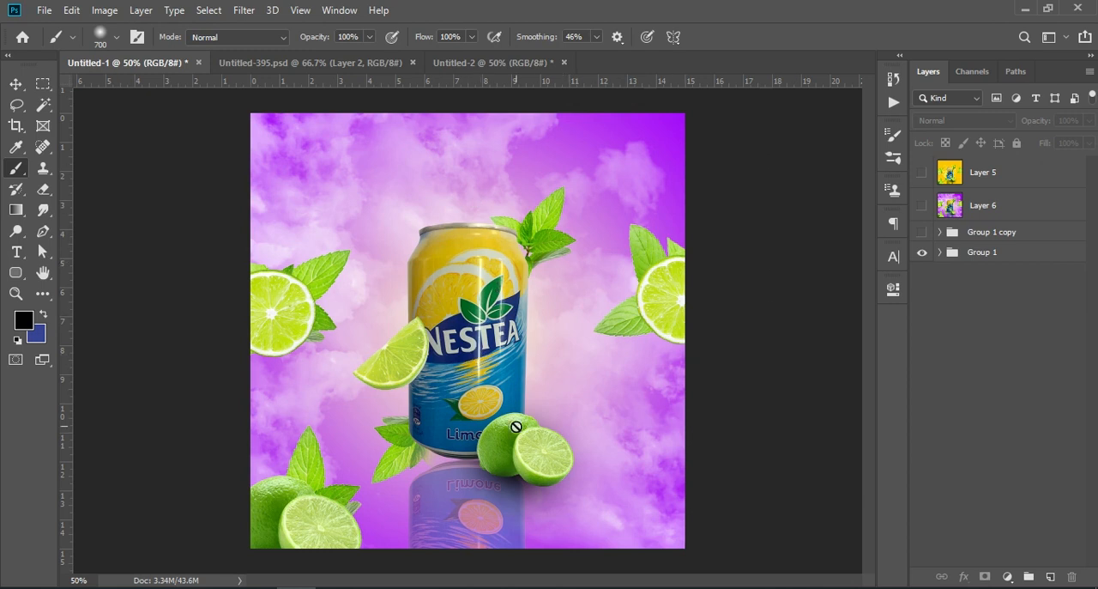
click(455, 63)
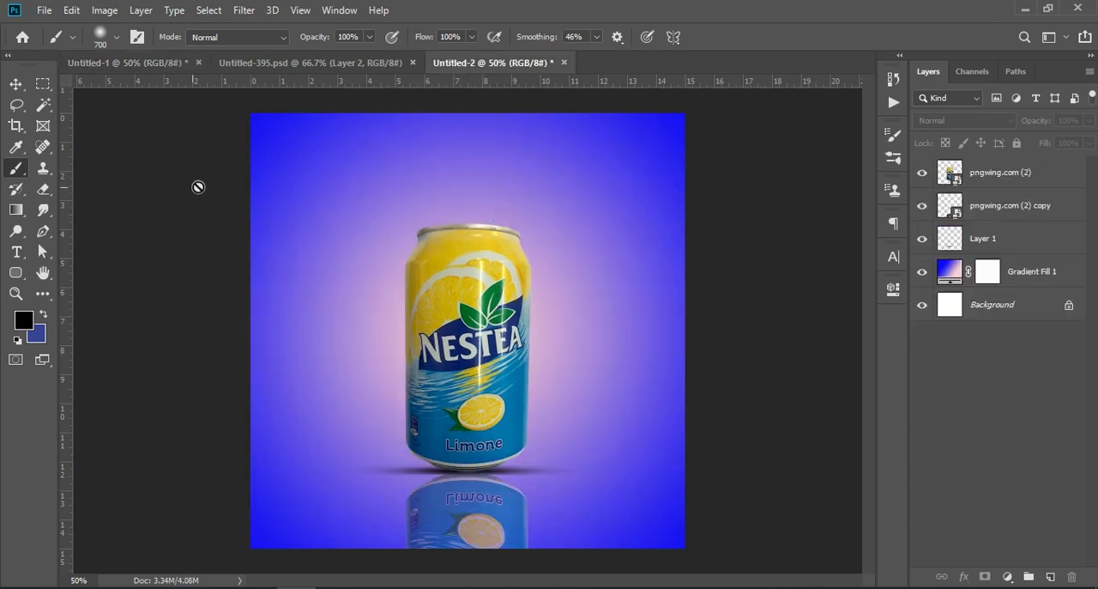
click(43, 11)
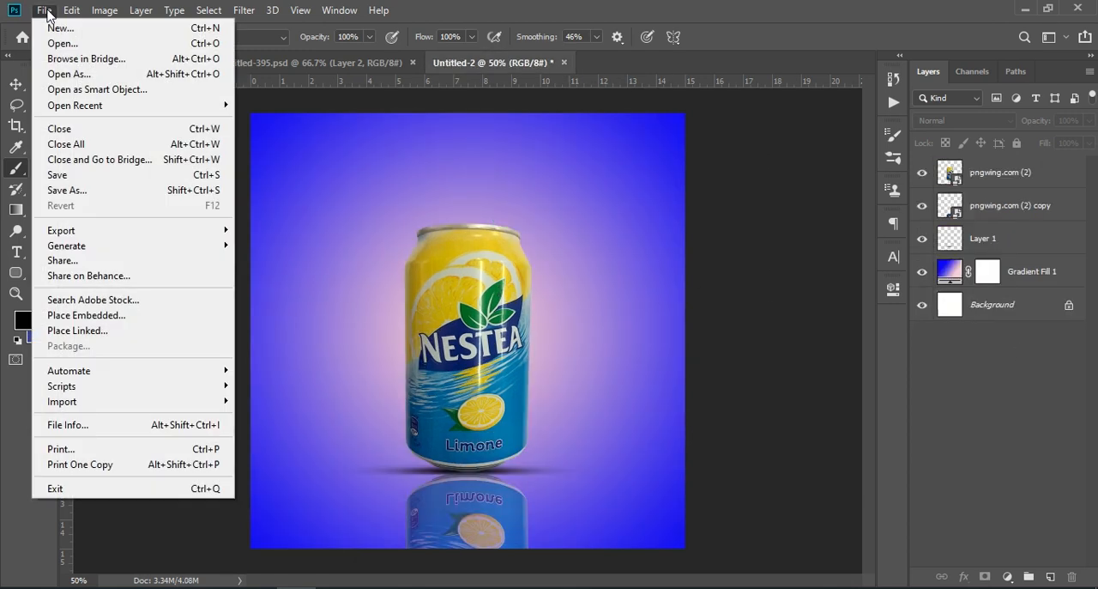
click(86, 314)
click(373, 148)
click(966, 566)
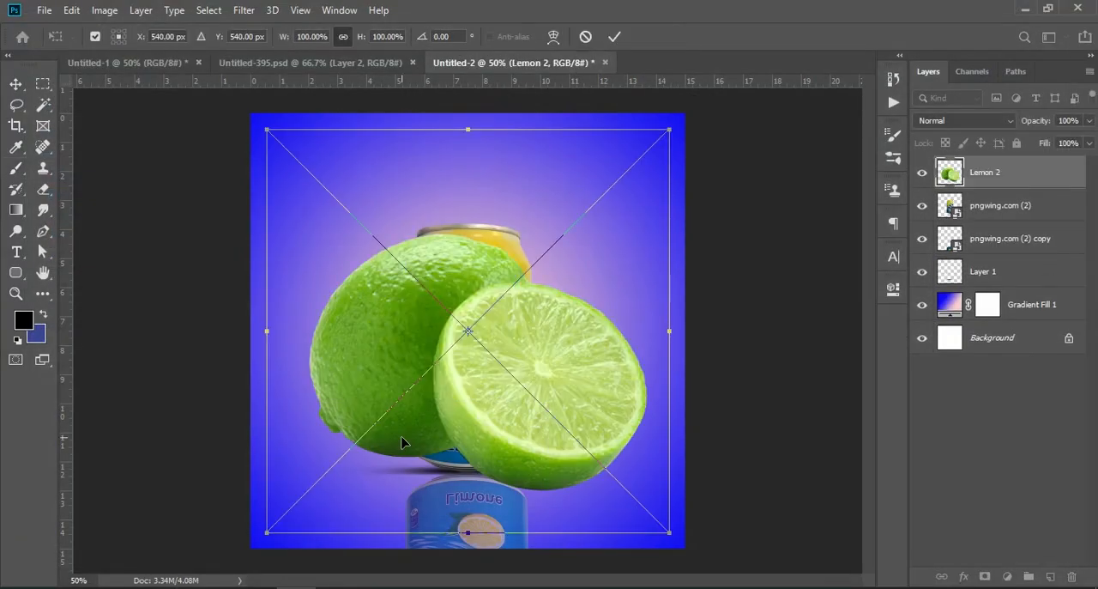
Scale the Lemon 2 image down and position it in front of the can's lower right edge
drag(673, 127, 337, 326)
drag(333, 481, 515, 453)
drag(587, 367, 557, 383)
drag(511, 457, 525, 452)
click(961, 435)
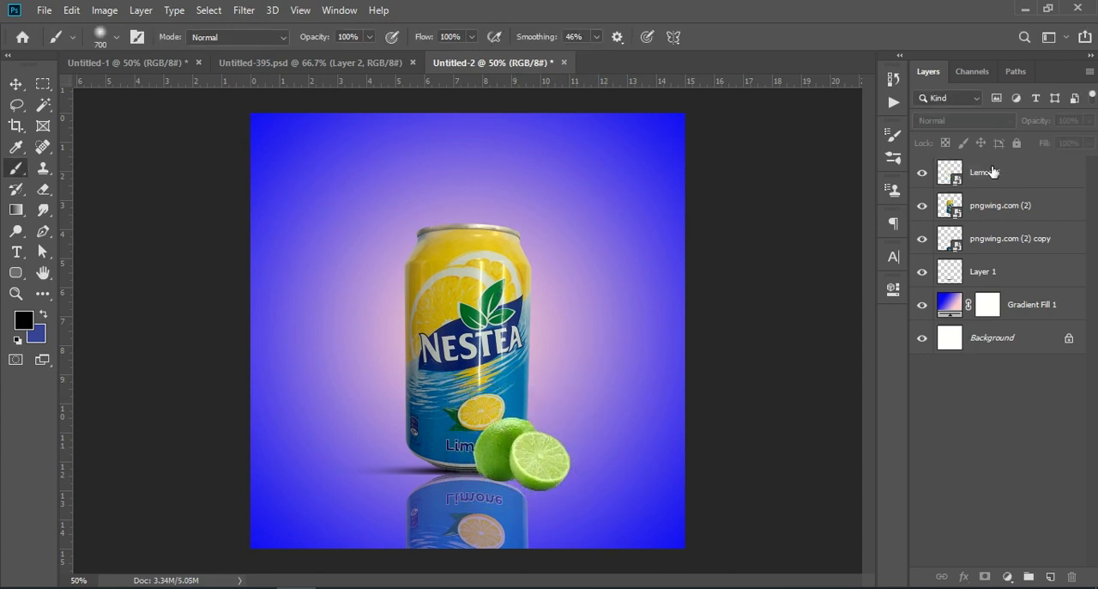
Add a new layer above Lemon 2 and paint one black dab over the limes with a 300 px soft brush
click(993, 171)
click(1048, 574)
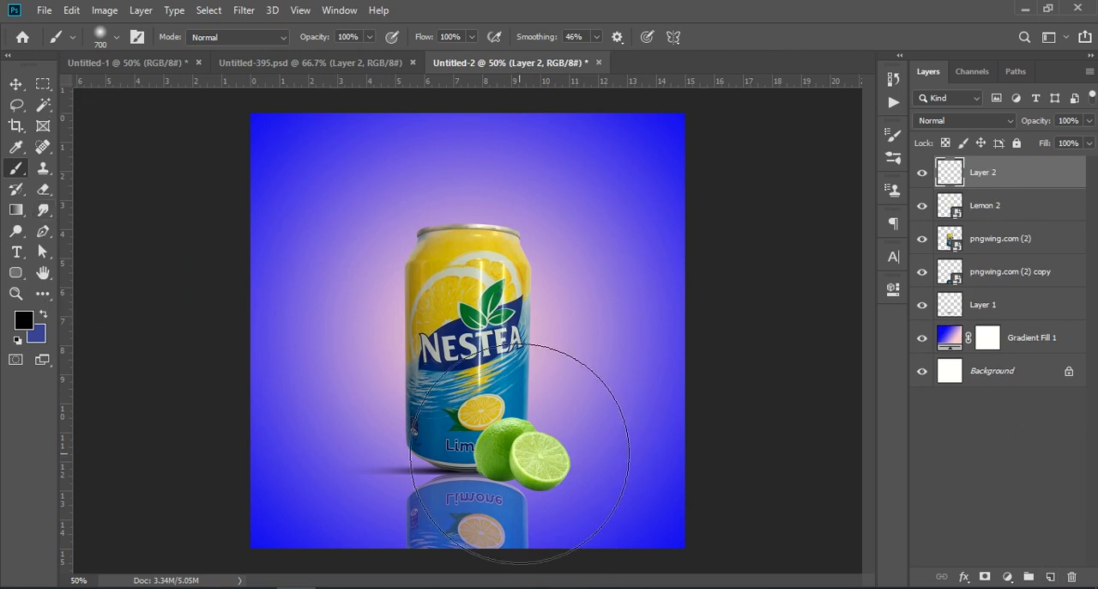
key(bracketleft)
key(bracketleft)
key(bracketleft)
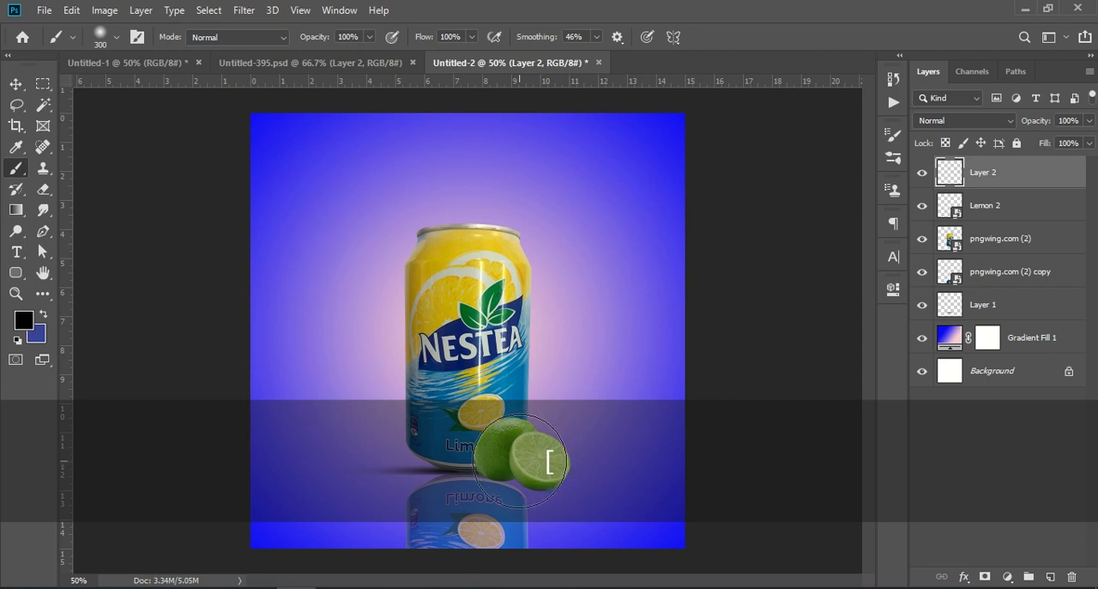
click(519, 461)
Move Layer 2 below Lemon 2 and distort the black dab's corners into a soft shadow slightly lower behind the limes
drag(985, 173, 1007, 219)
key(ctrl)
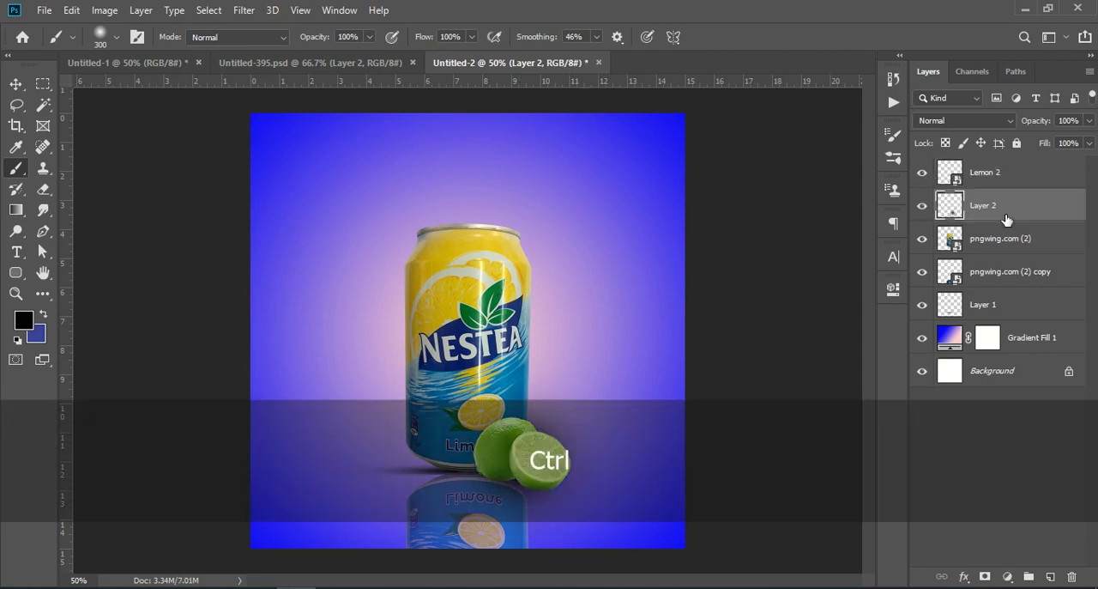
key(ctrl+t)
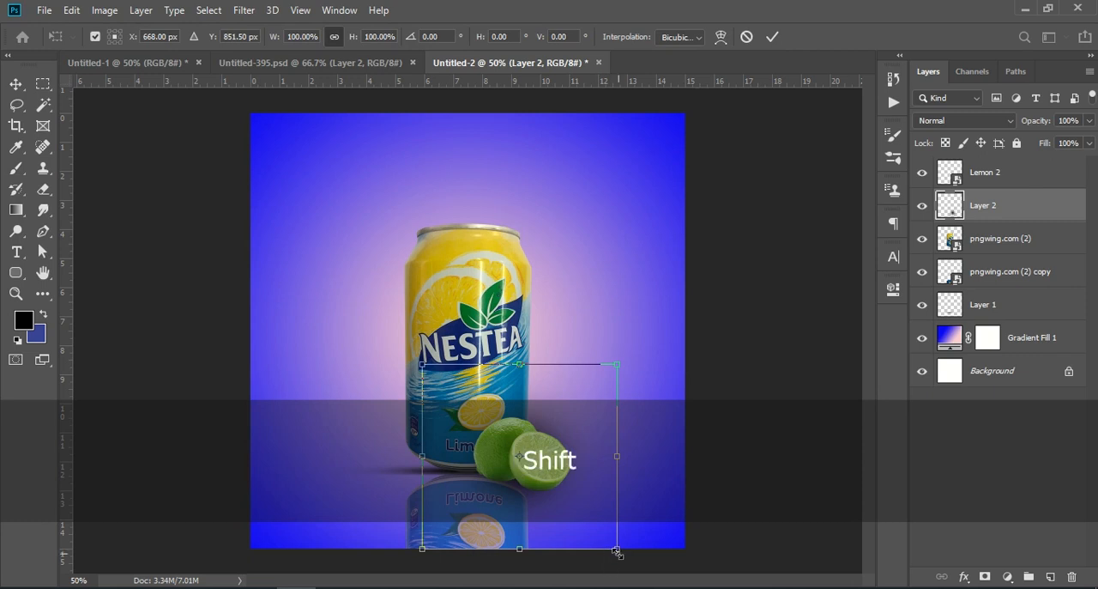
drag(621, 558, 623, 562)
drag(618, 367, 611, 385)
drag(420, 369, 433, 374)
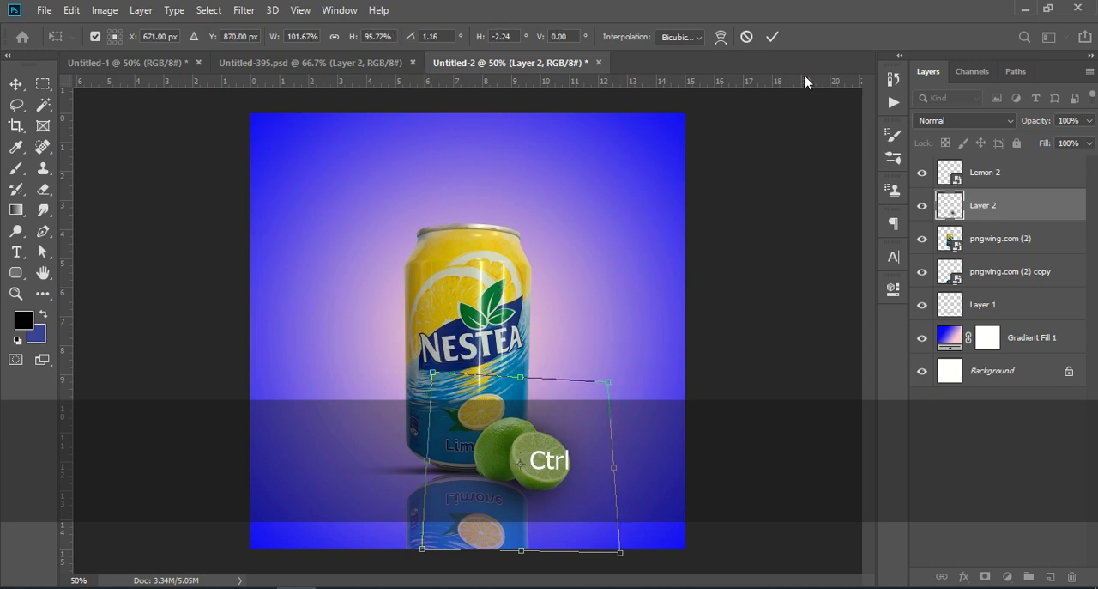
click(772, 37)
key(b)
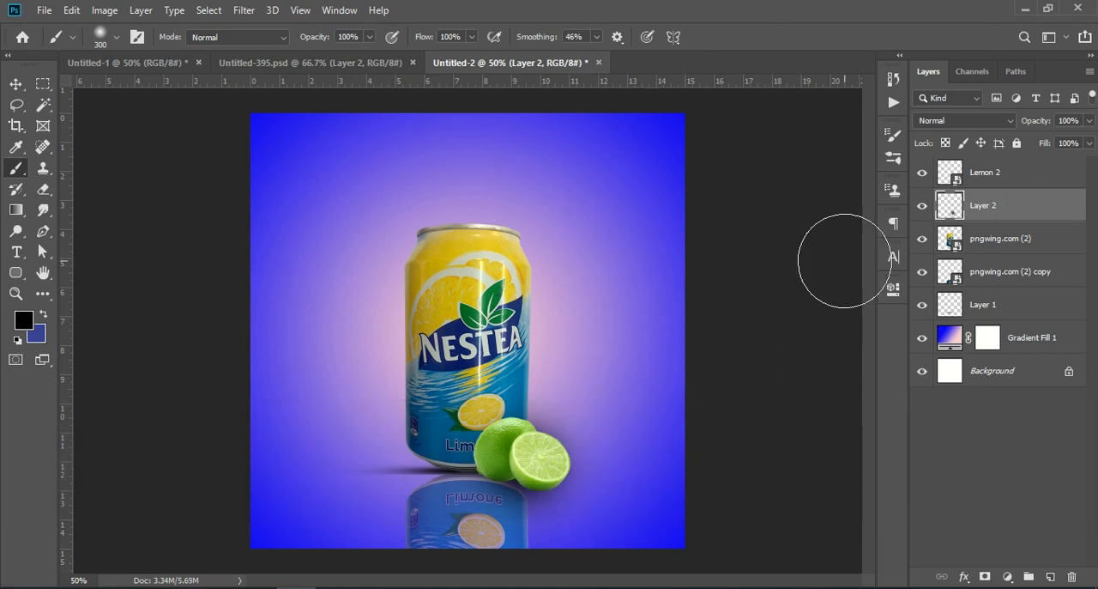
Check the finished design in Untitled-1 and place the Lemon 1 image as an embedded object in Untitled-2
click(165, 65)
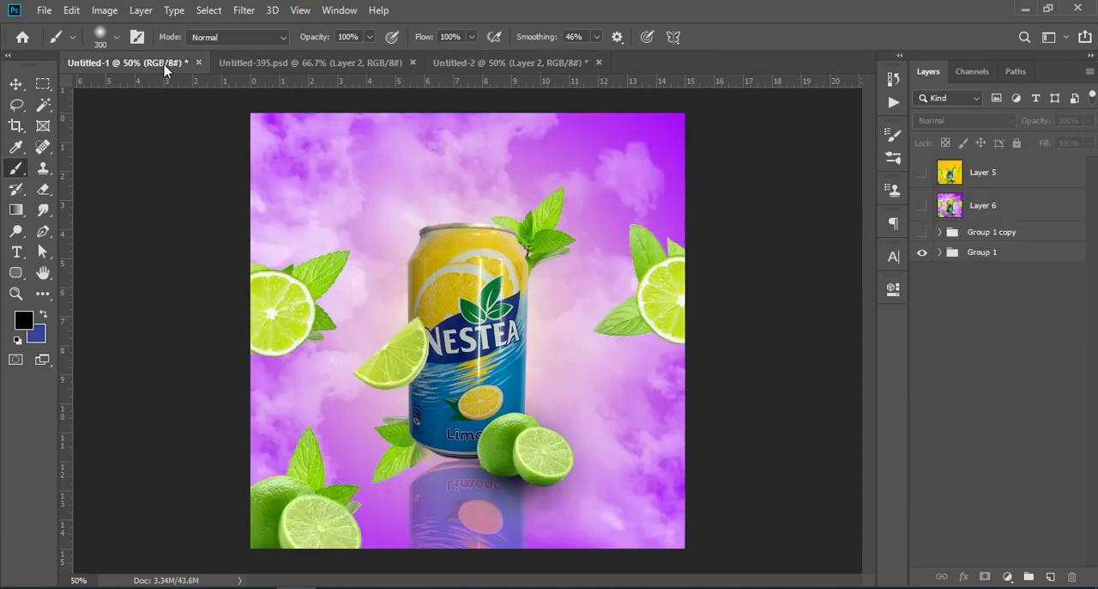
click(515, 64)
click(47, 10)
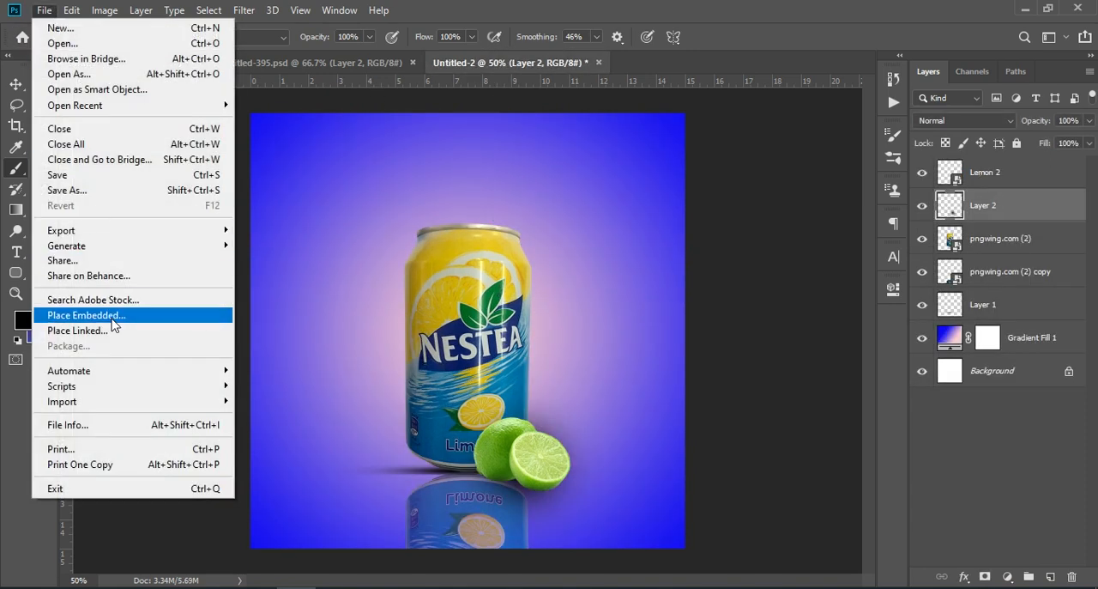
click(109, 317)
click(273, 153)
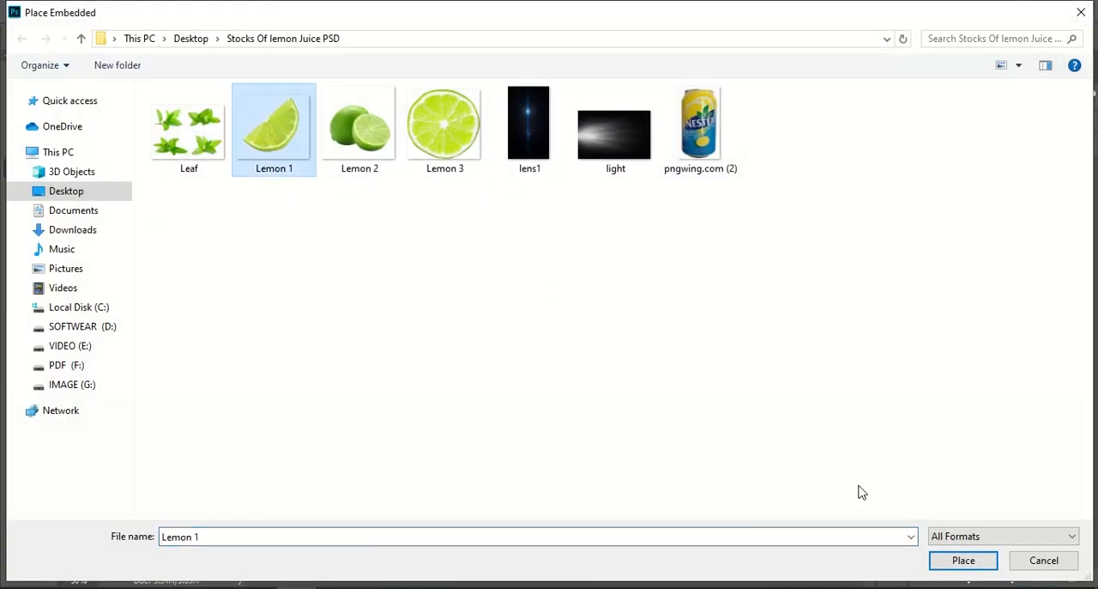
click(961, 560)
Scale the Lemon 1 wedge to about 58.5% and position it over the can's left edge, below the middle
drag(538, 276, 450, 329)
mouse_move(427, 365)
mouse_down()
mouse_move(415, 377)
mouse_move(422, 370)
mouse_move(403, 366)
mouse_up()
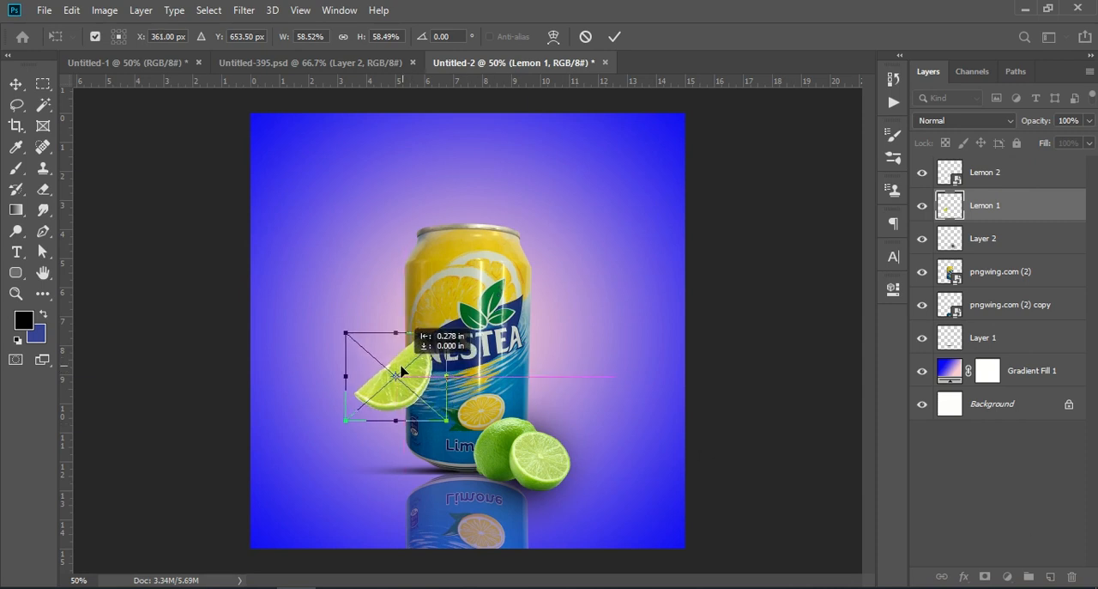
key(Return)
click(1019, 468)
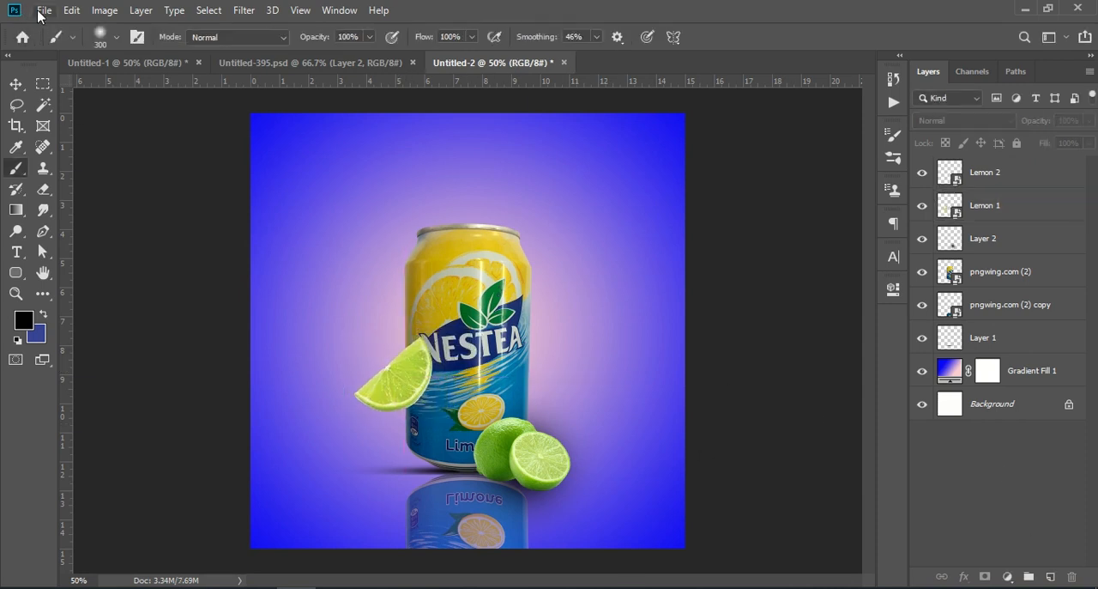
Compare with the finished design in Untitled-1 and place the Lemon 3 image as an embedded object in Untitled-2
click(158, 63)
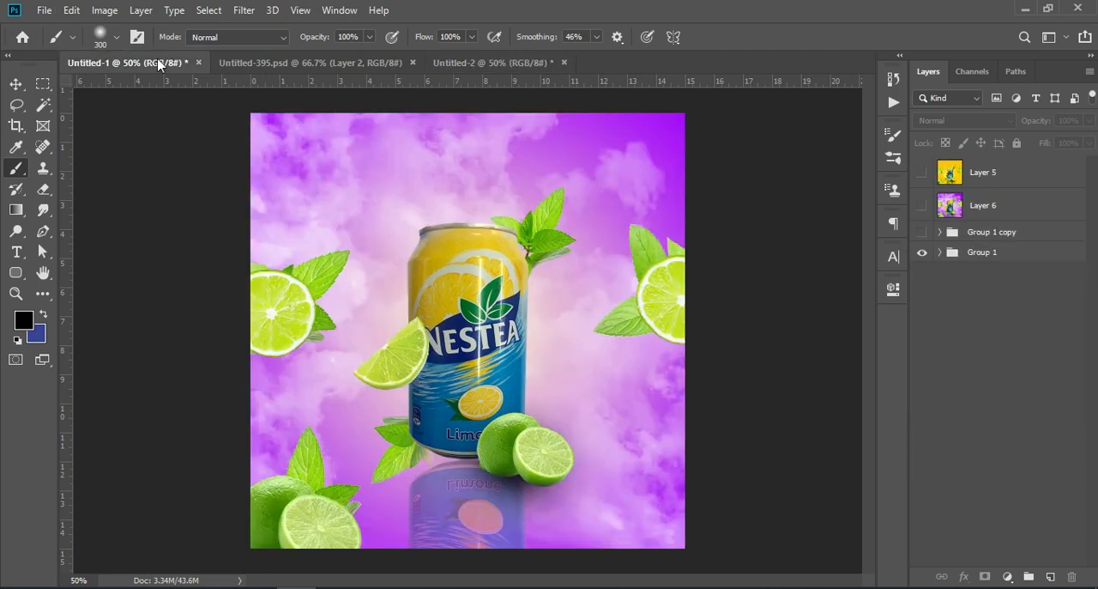
click(468, 63)
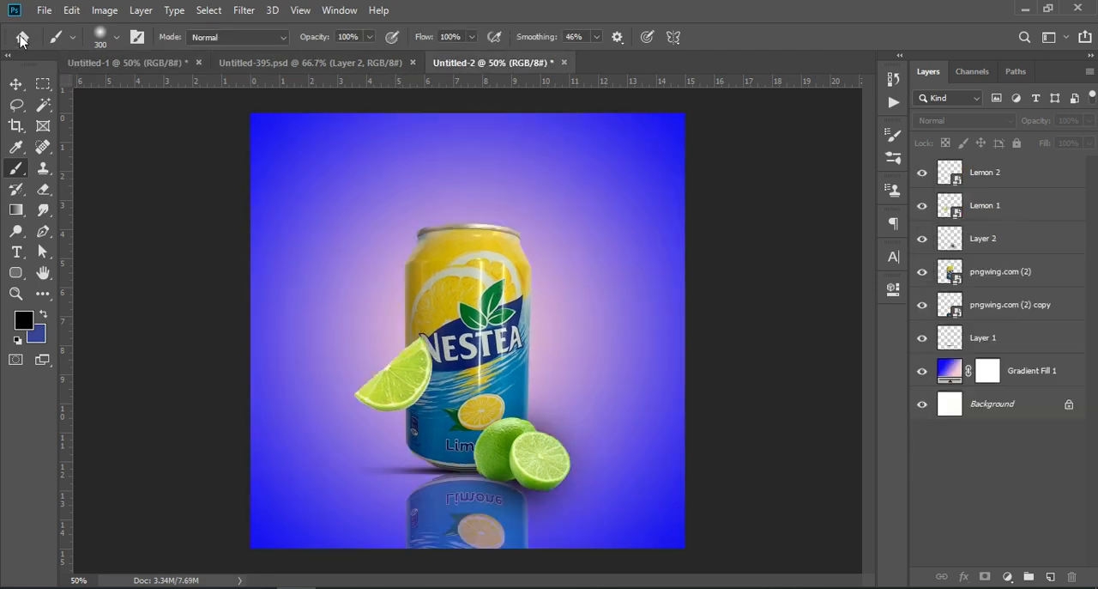
click(43, 11)
click(101, 316)
click(441, 129)
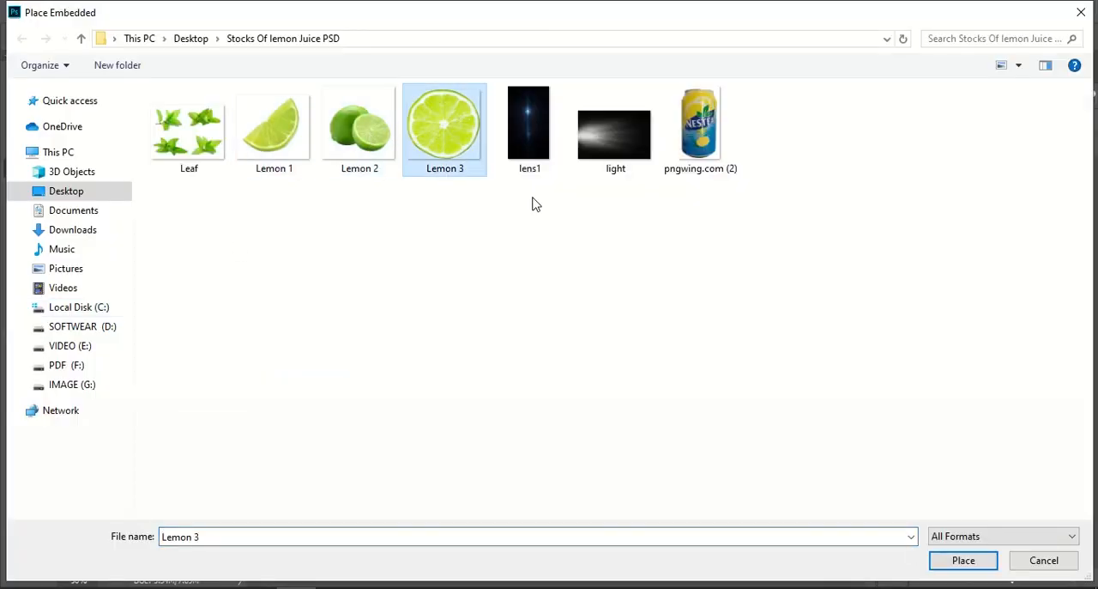
click(985, 563)
Scale the Lemon 3 slice to about 47% wide and 44% high, partly cut off by the canvas's left edge at mid-height
drag(431, 380, 325, 375)
drag(391, 251, 297, 329)
drag(277, 368, 279, 301)
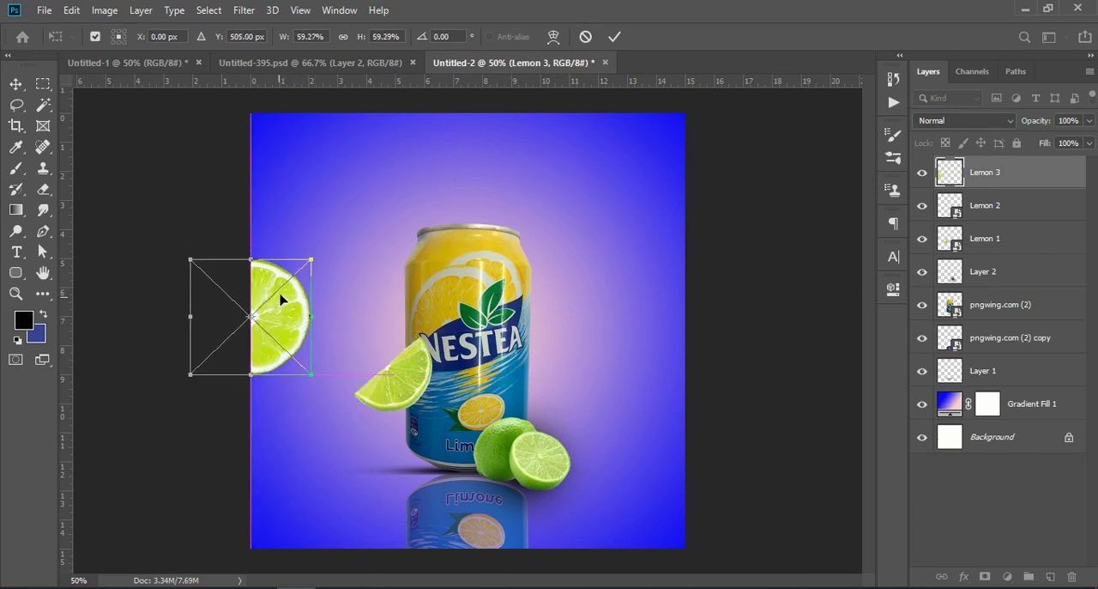
drag(308, 261, 308, 288)
drag(247, 273, 246, 289)
mouse_move(294, 331)
mouse_down()
mouse_move(276, 332)
mouse_move(292, 335)
mouse_up()
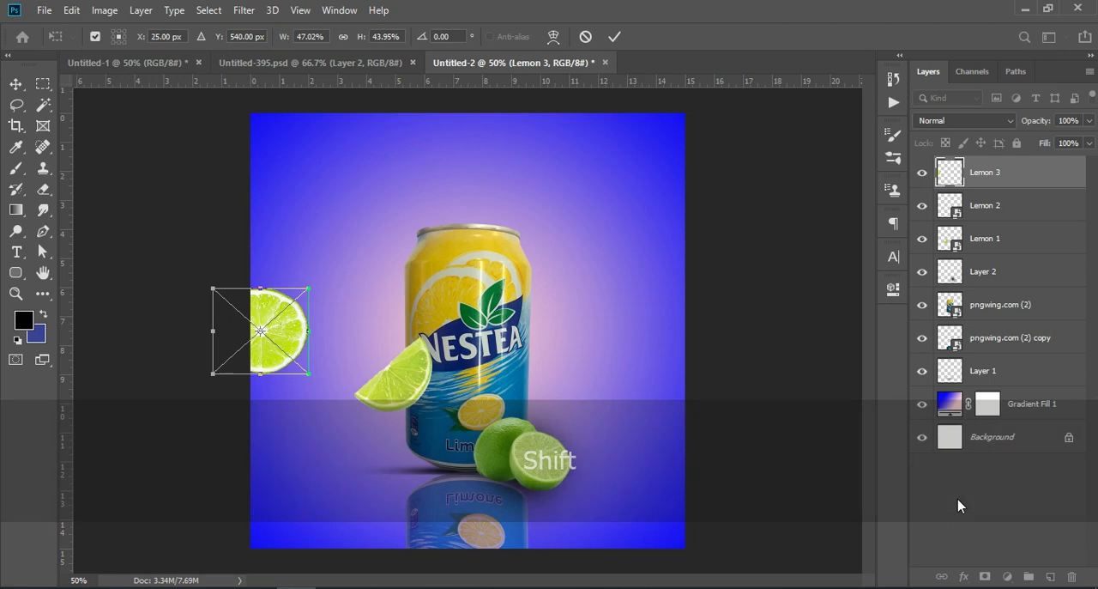
key(Return)
key(b)
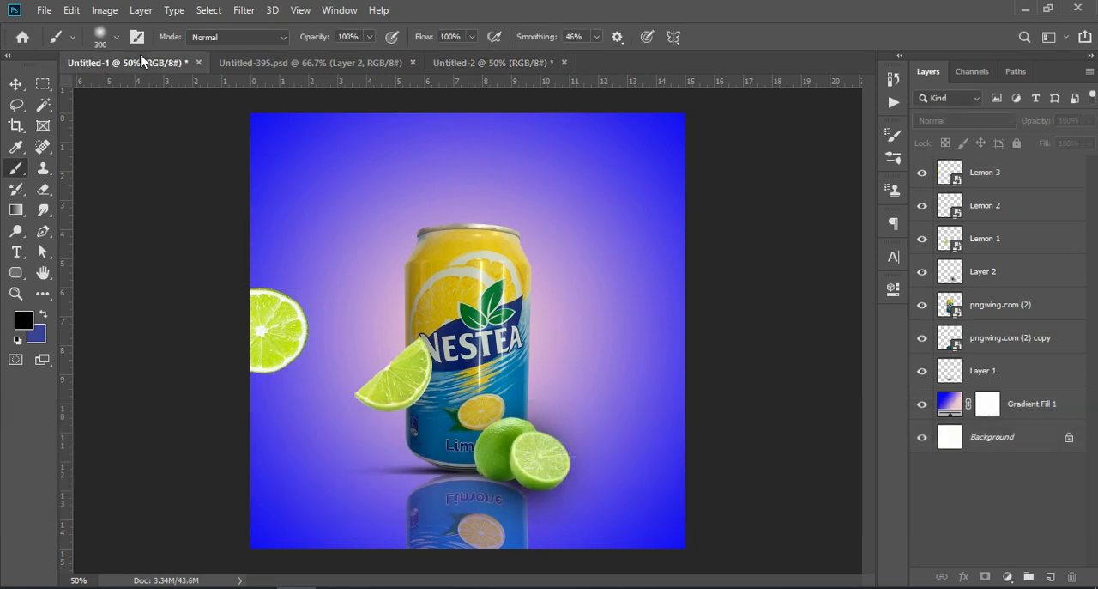
Look at Untitled-1 again and place the Leaf image as an embedded object in Untitled-2 at its default size
click(137, 61)
click(453, 60)
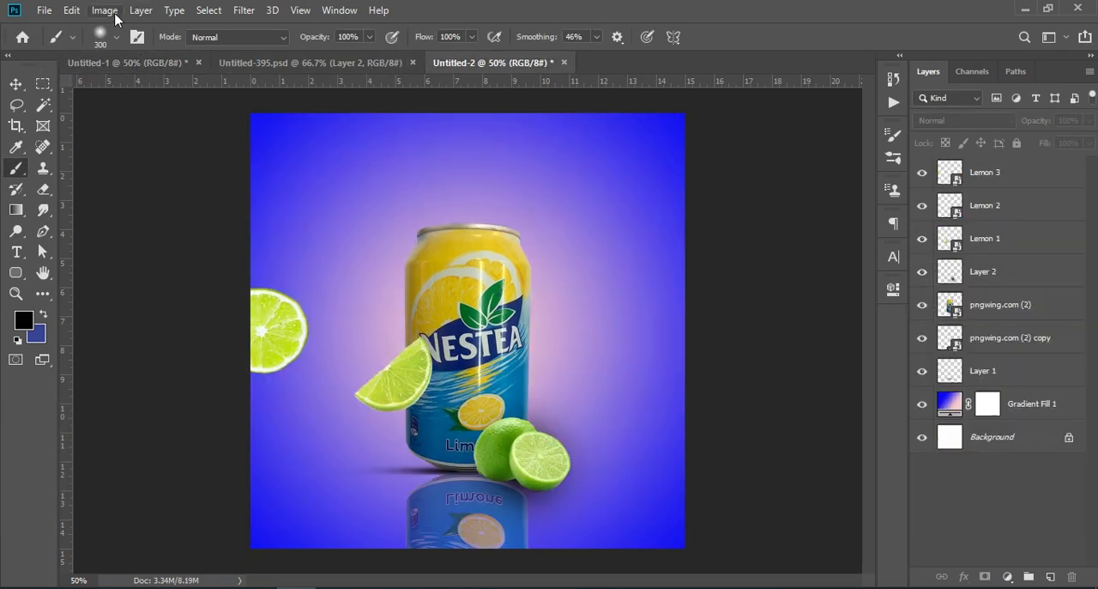
click(43, 11)
click(97, 315)
click(208, 128)
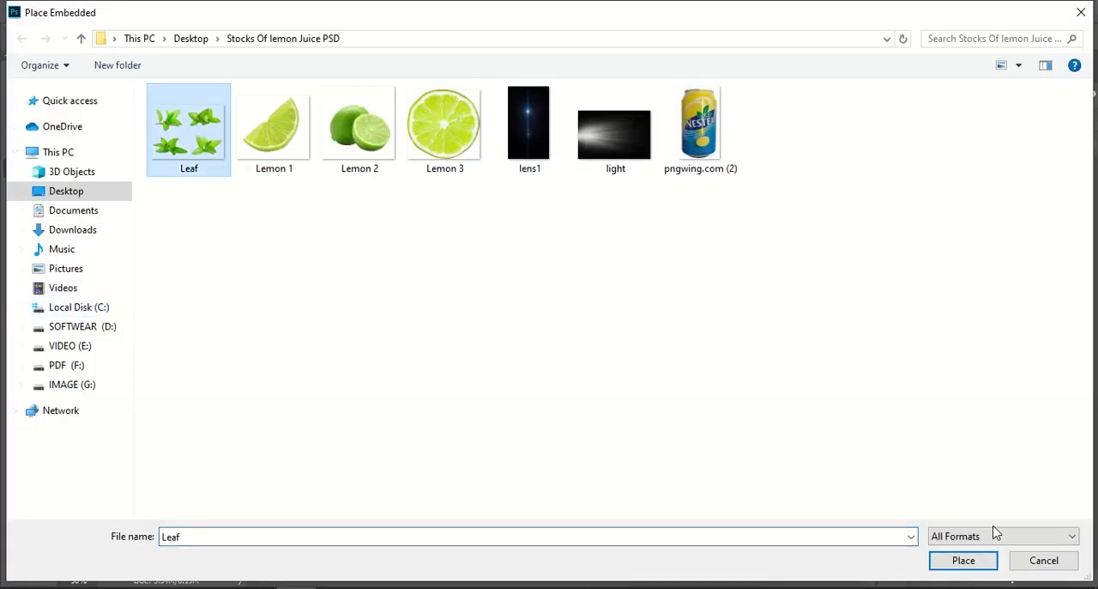
click(974, 561)
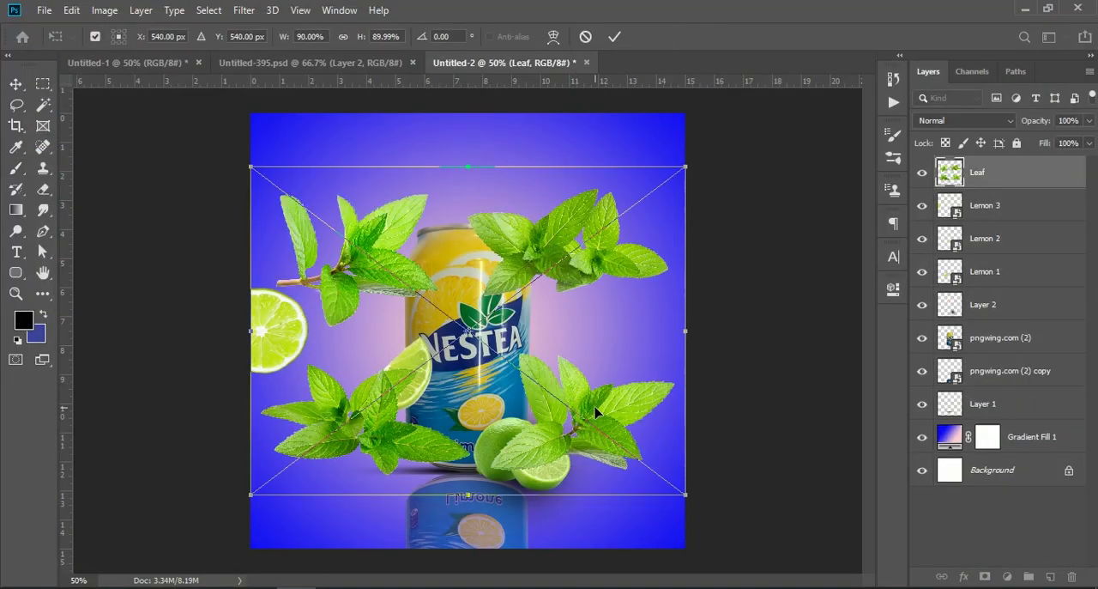
key(b)
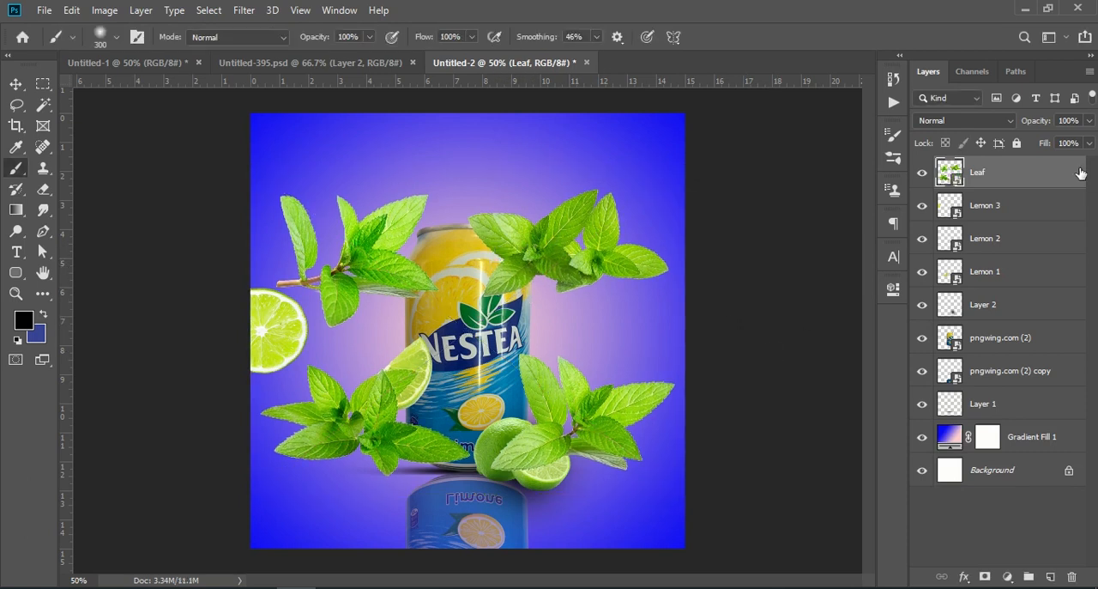
Move the Leaf image up to the canvas's top edge, at about X 554 px and Y 407 px
key(ctrl+t)
drag(573, 237, 571, 197)
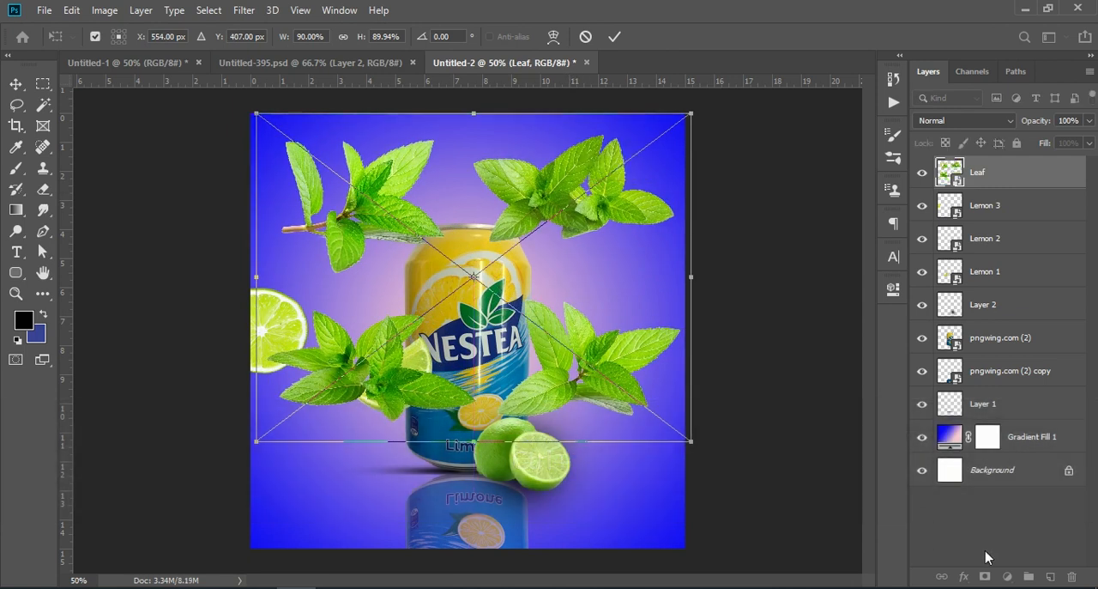
click(980, 517)
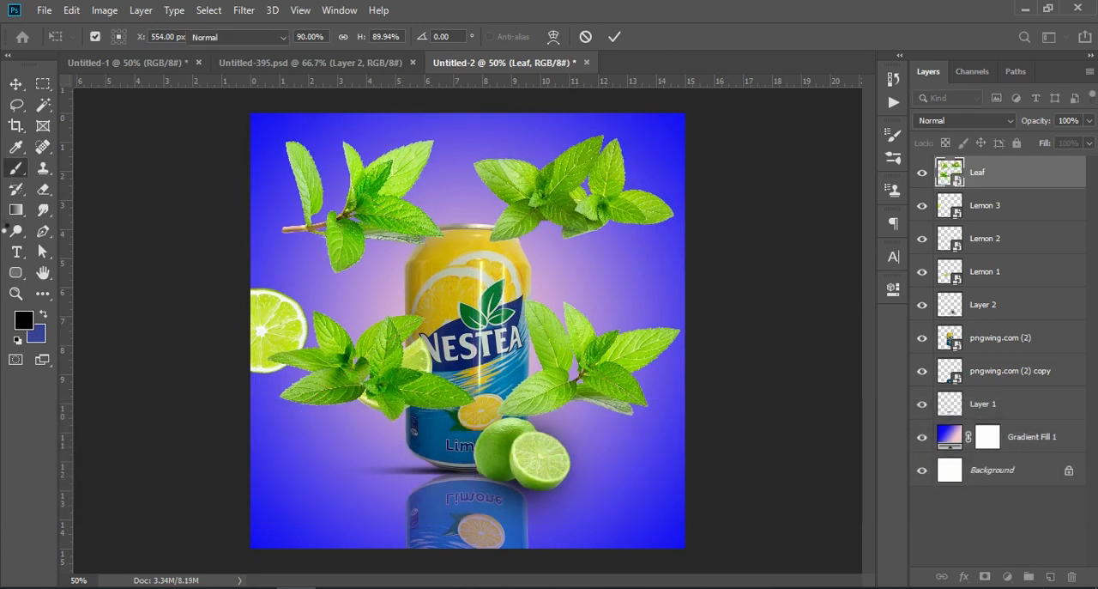
Select the lower-right mint sprig of Leaf with the Lasso tool, copy it to a new layer and hide the Leaf layer
click(17, 105)
click(85, 109)
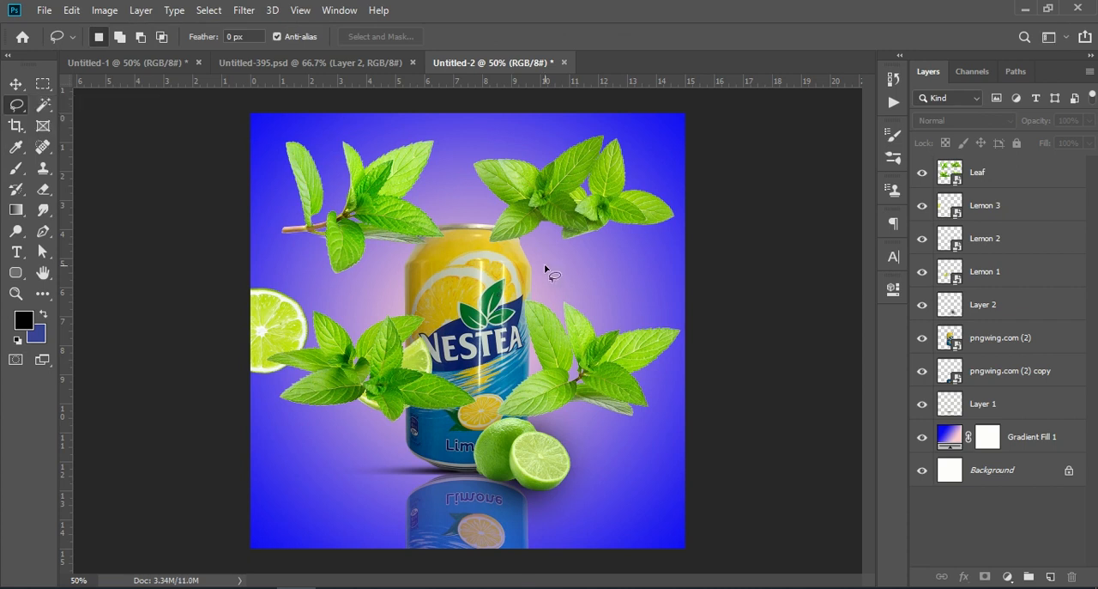
key(shift)
mouse_move(584, 268)
mouse_down()
mouse_move(530, 285)
mouse_move(500, 336)
mouse_up()
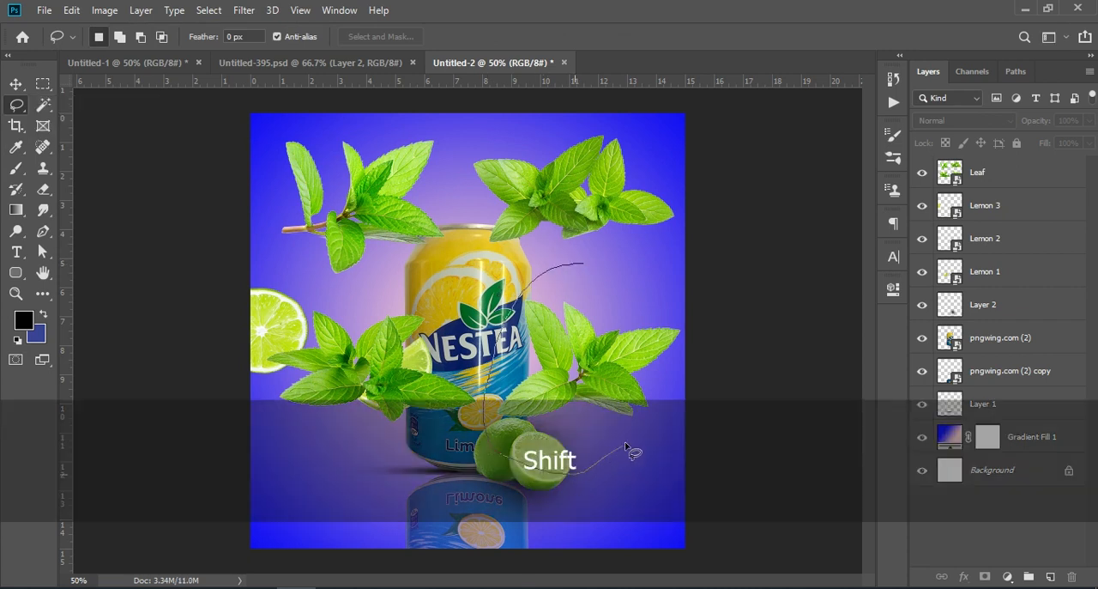
drag(577, 276, 554, 265)
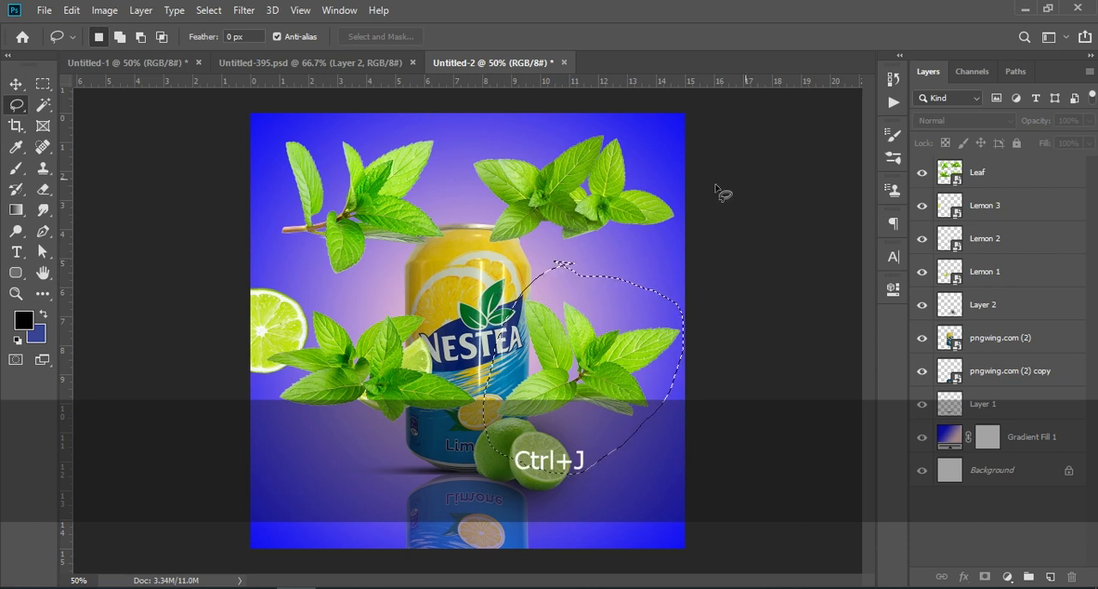
click(980, 175)
key(ctrl+j)
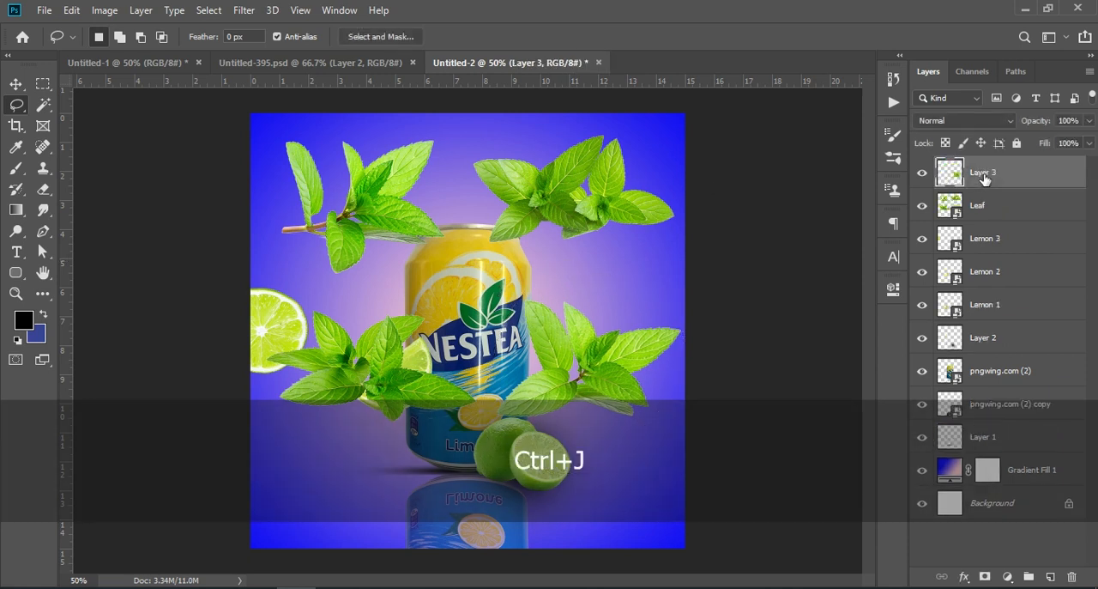
click(922, 205)
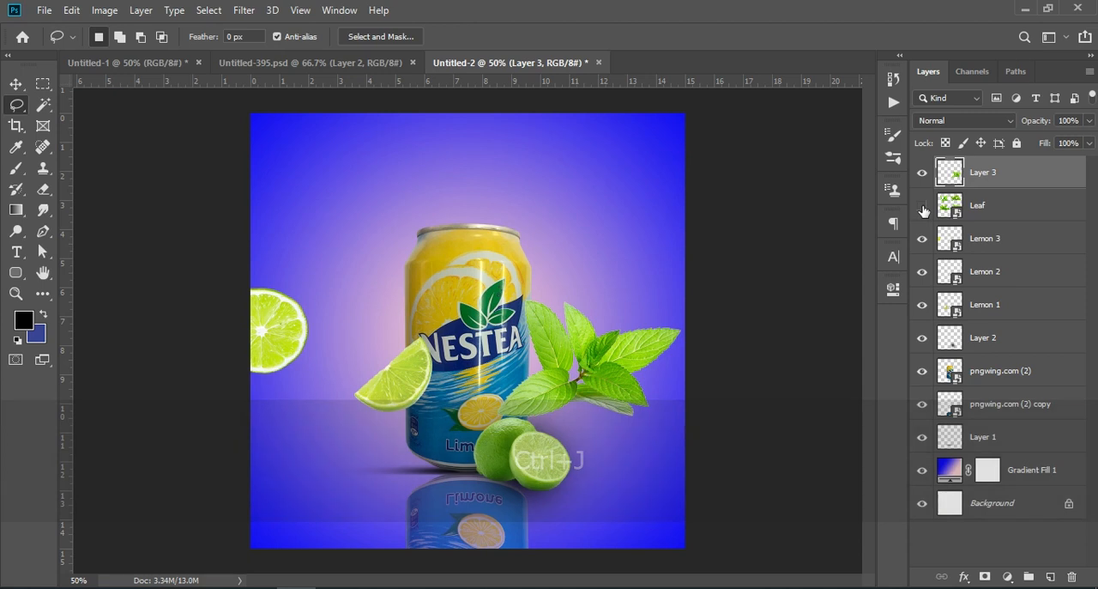
Rotate the mint sprig about -67.6°, move it over the can's upper right and stack its layer below pngwing.com (2) copy
key(ctrl+t)
drag(628, 341, 541, 240)
drag(624, 201, 492, 157)
drag(485, 273, 490, 250)
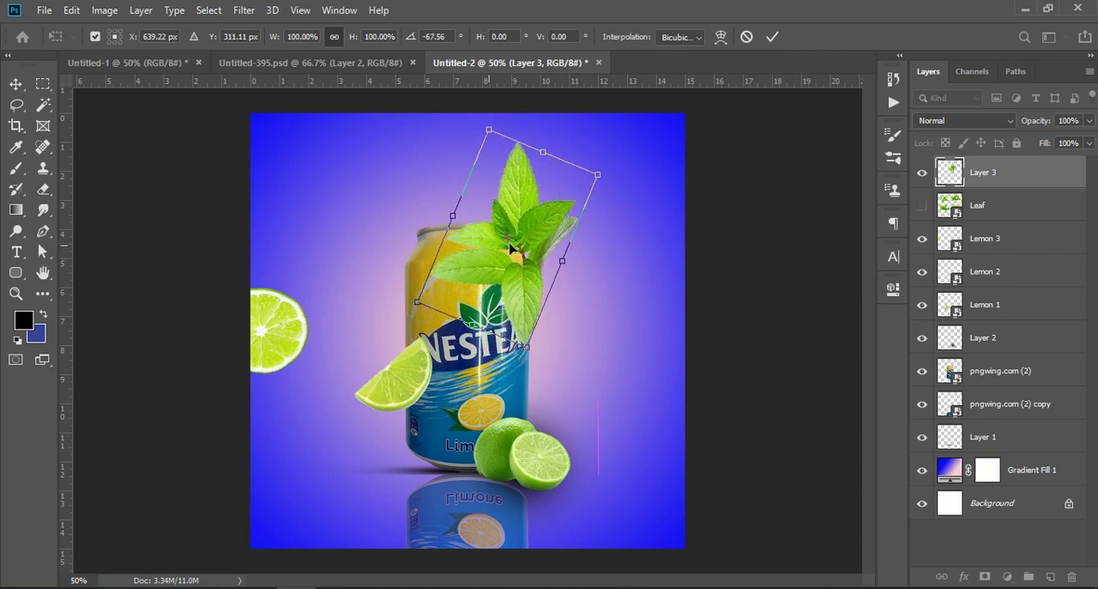
mouse_move(992, 187)
mouse_down()
mouse_move(944, 353)
mouse_move(949, 417)
mouse_move(980, 418)
mouse_up()
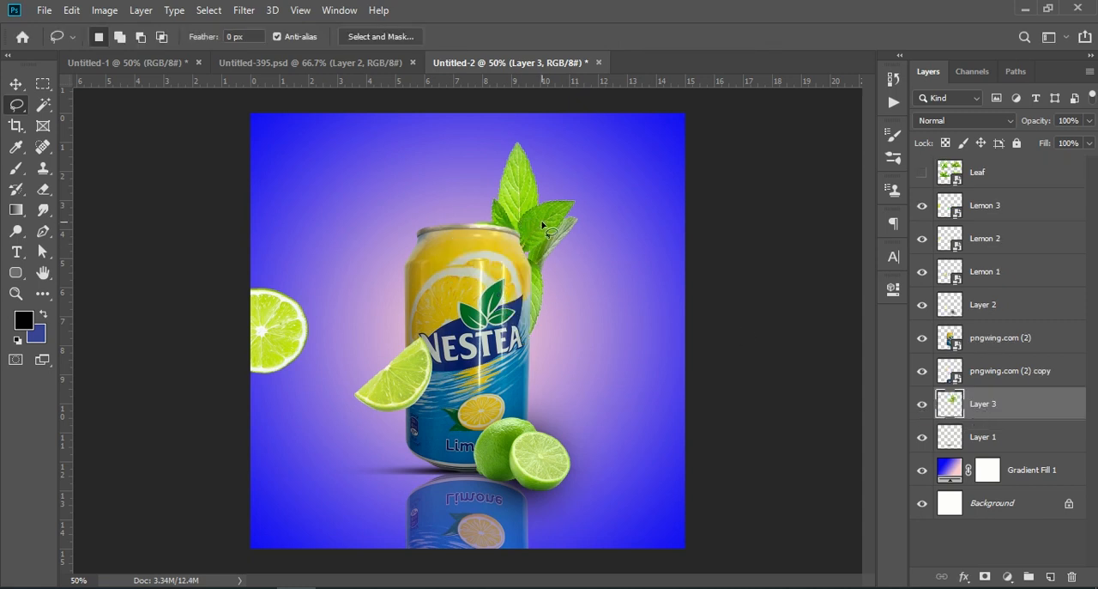
Rotate the sprig behind the can about 26°, reduce its height to about 92% and shift it to stick out at the upper right
key(ctrl+t)
drag(609, 147, 632, 184)
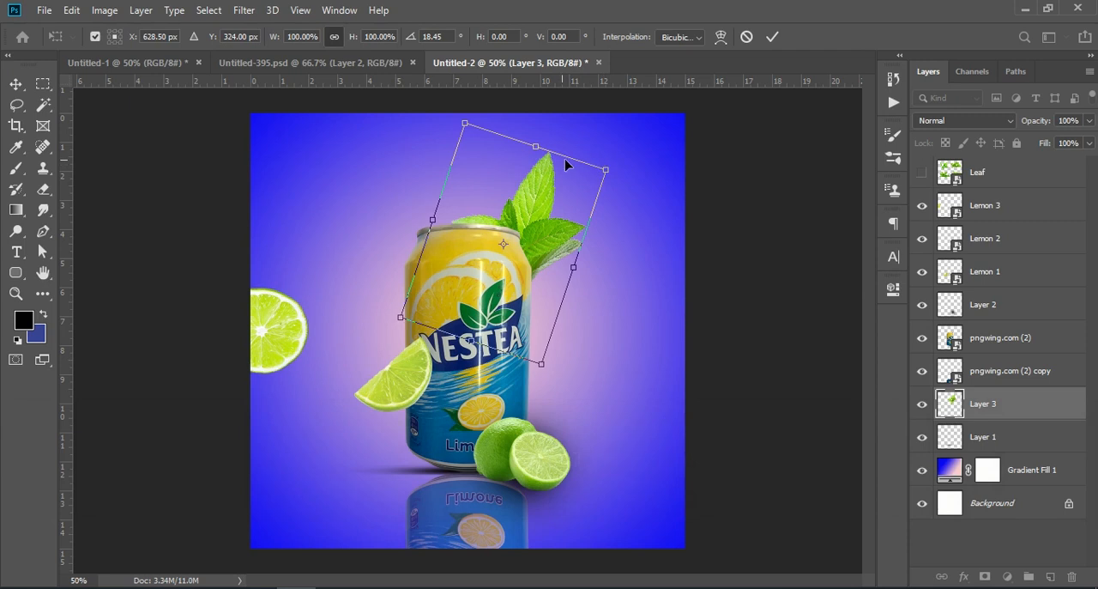
drag(538, 147, 534, 152)
drag(618, 175, 631, 185)
drag(538, 227, 546, 229)
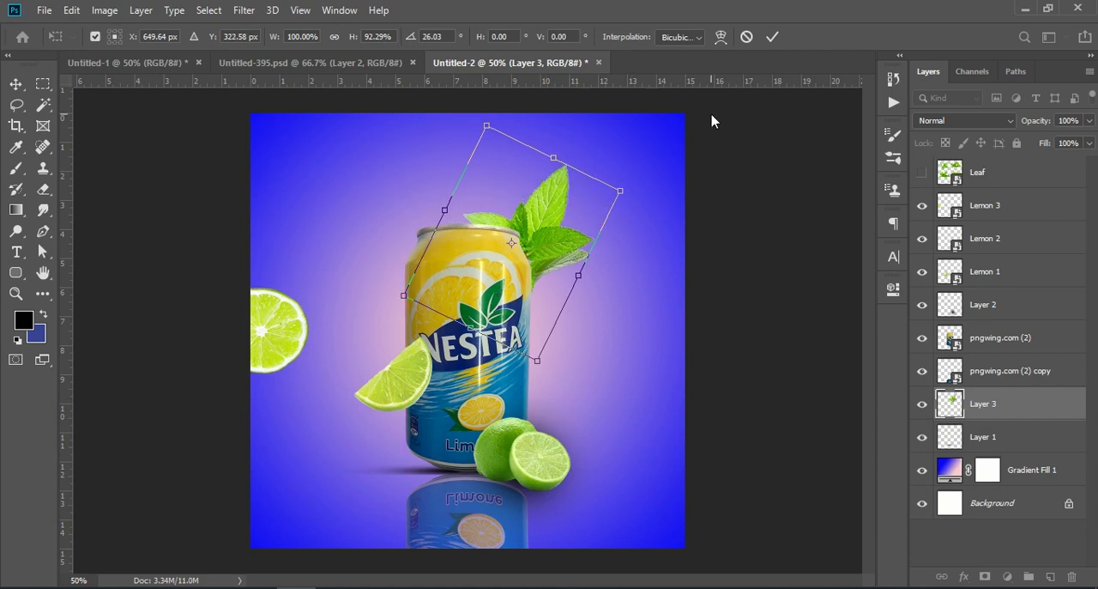
click(773, 37)
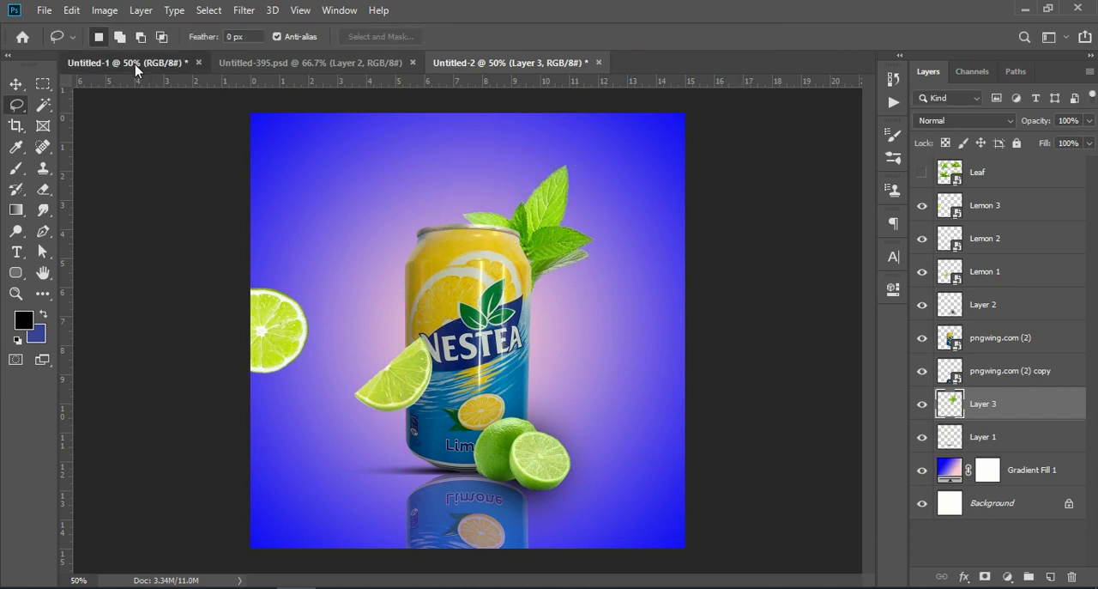
Check the Untitled-1 design for reference, and duplicate the mint sprig Layer 3 in Untitled-2, moving the copy to the can's lower left
click(135, 65)
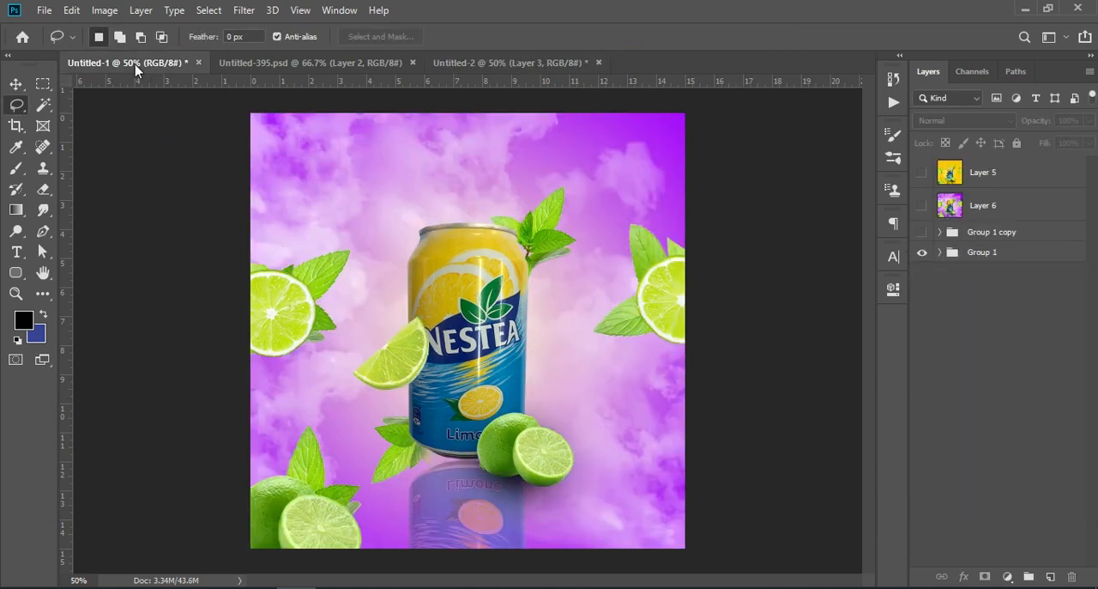
click(472, 69)
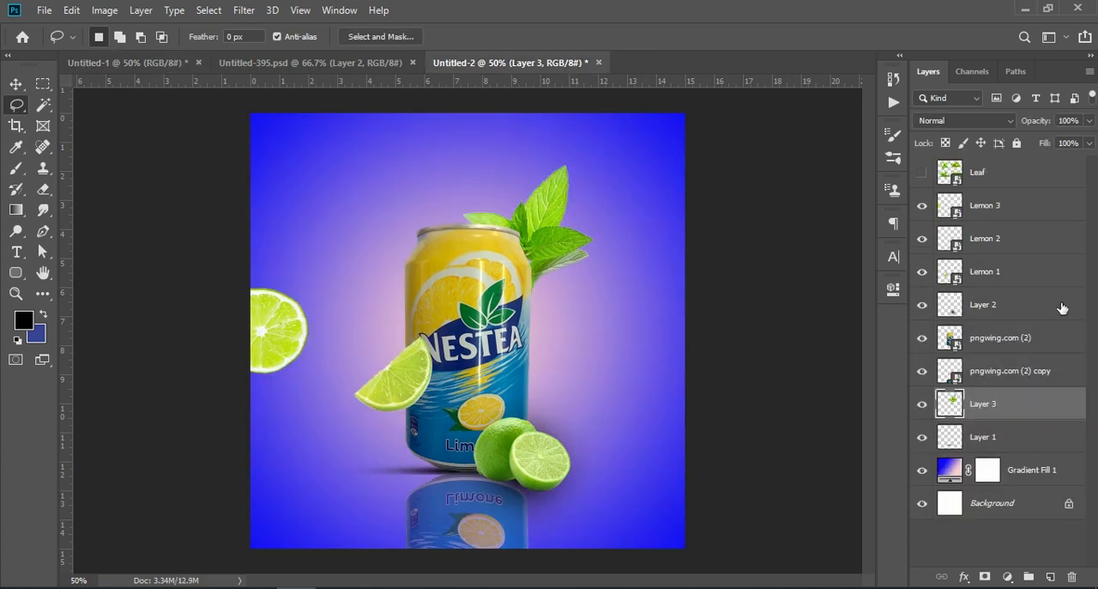
drag(1042, 410, 1049, 577)
key(ctrl+t)
drag(491, 433, 455, 435)
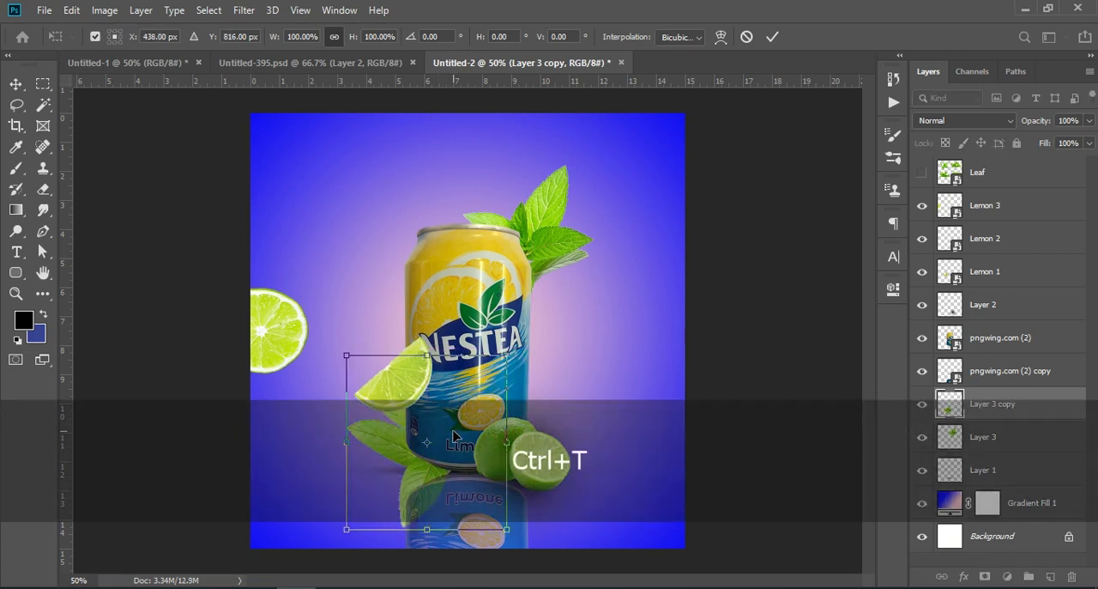
Scale the lower-left sprig copy to about 78.8%, rotate it about 10.8° and place it around X 401 px, Y 843 px
drag(507, 355, 472, 391)
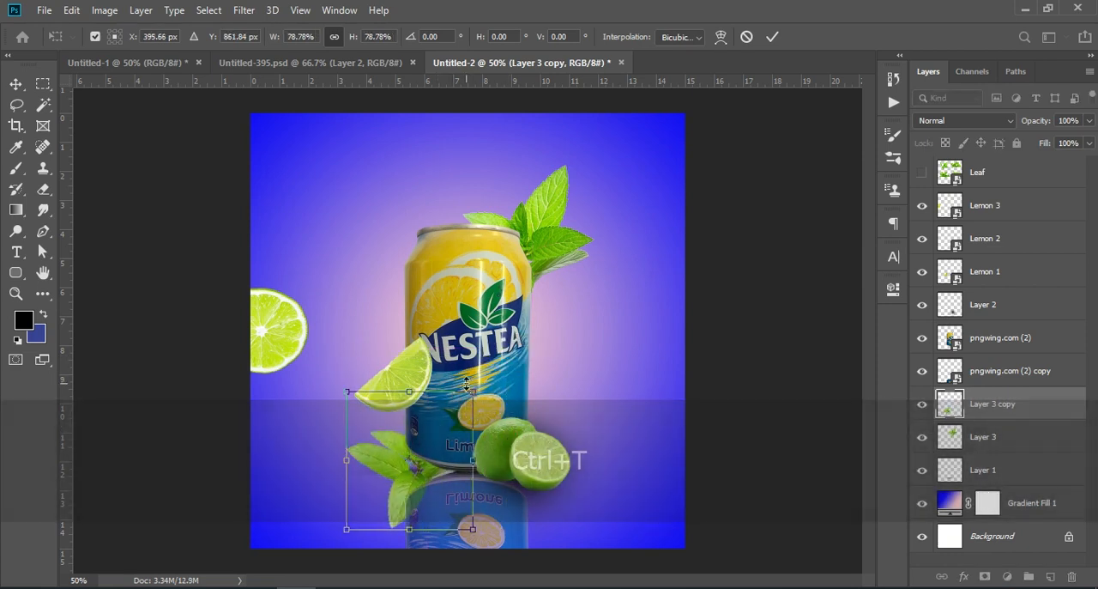
drag(403, 455, 409, 431)
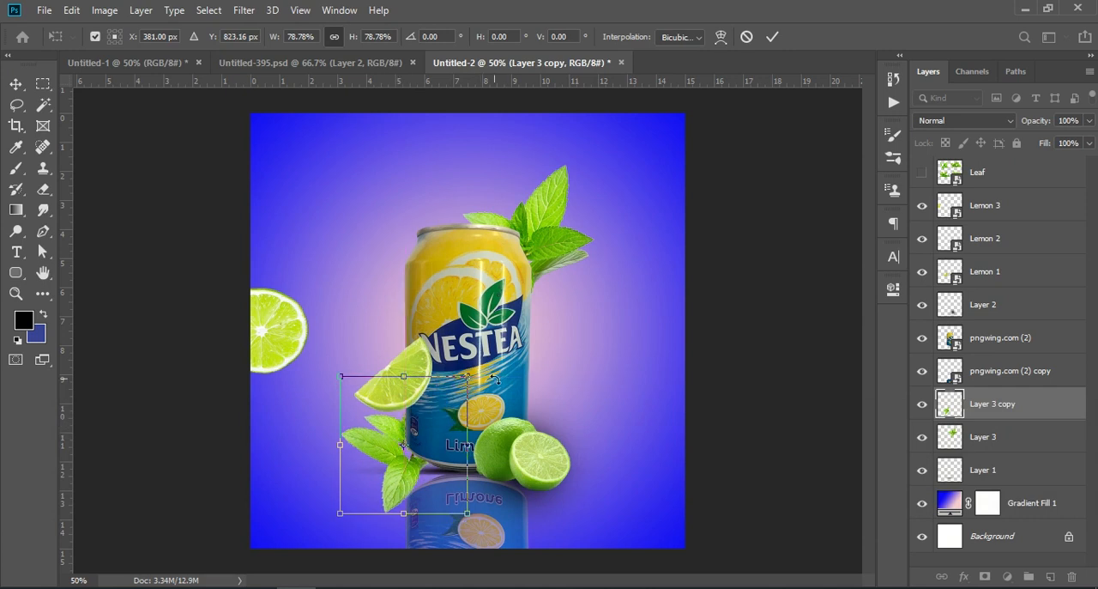
drag(495, 378, 493, 394)
drag(395, 435, 402, 443)
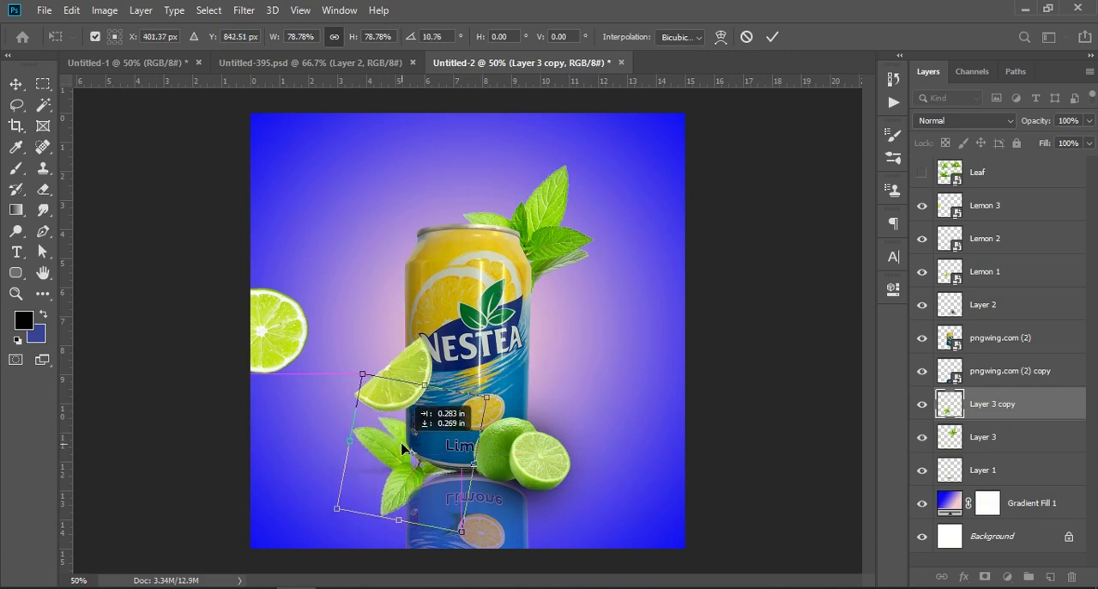
click(772, 38)
key(l)
Rotate the mint sprig behind the can's upper right about 167.4° and shift the lime wedge on the can slightly upward
click(16, 83)
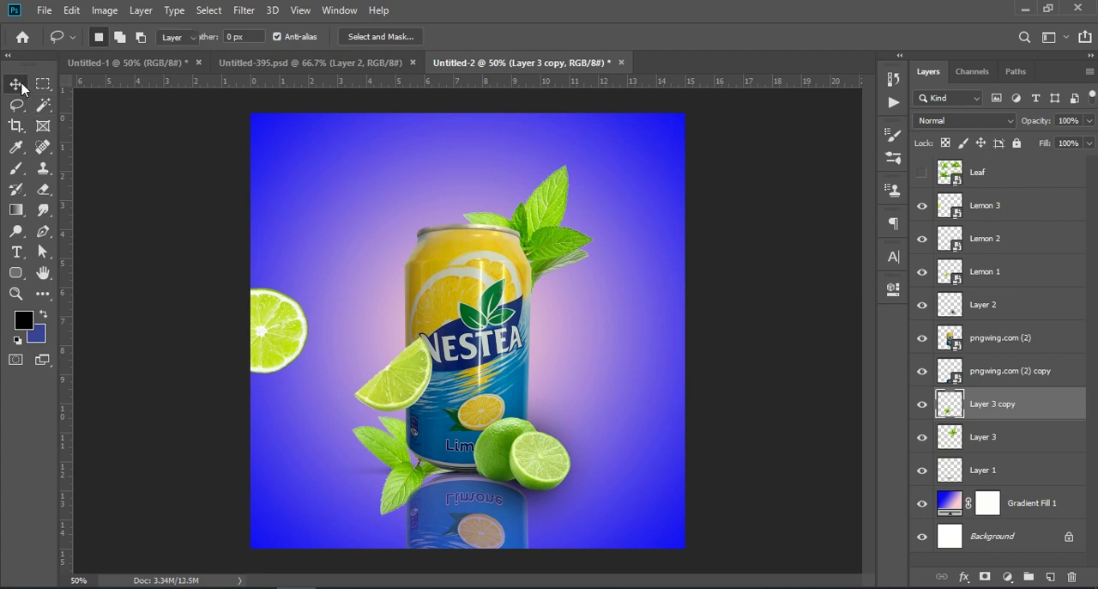
ctrl+click(553, 214)
key(ctrl+t)
drag(625, 178, 416, 375)
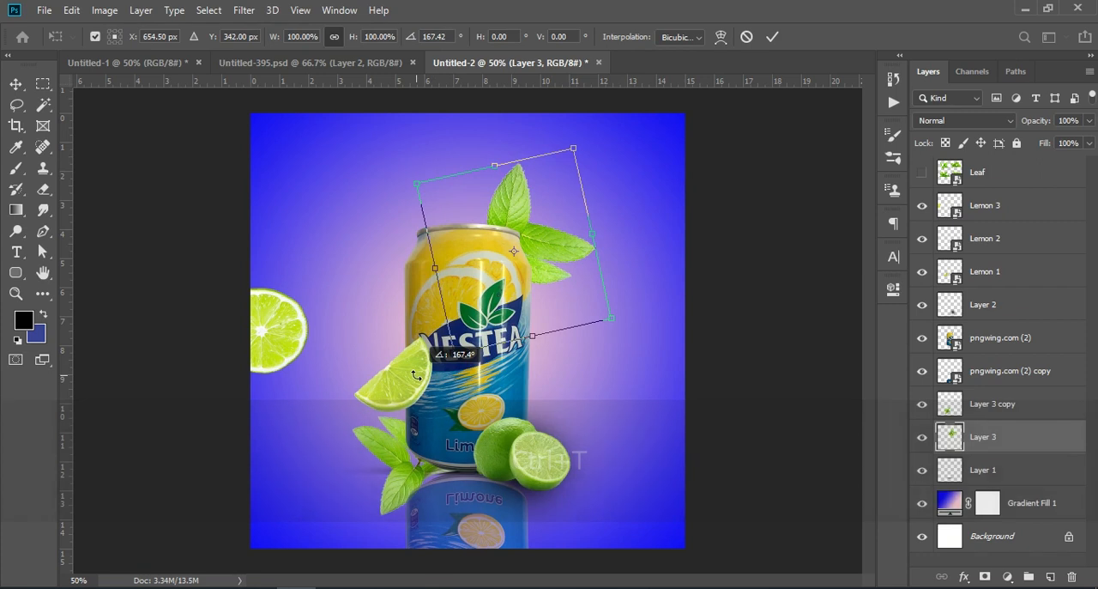
click(771, 37)
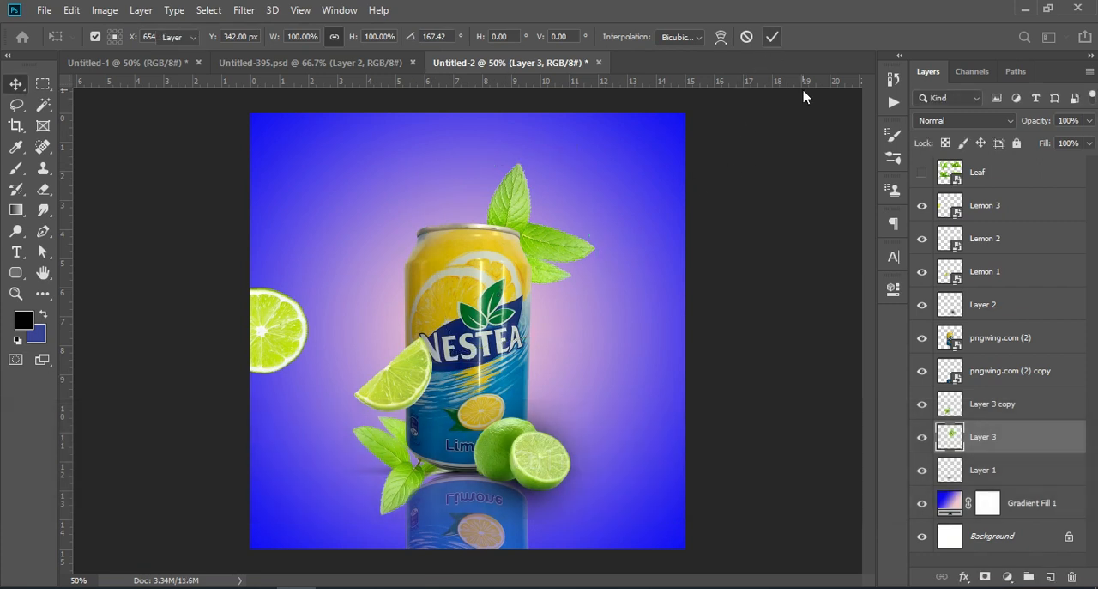
drag(398, 393, 394, 374)
click(776, 316)
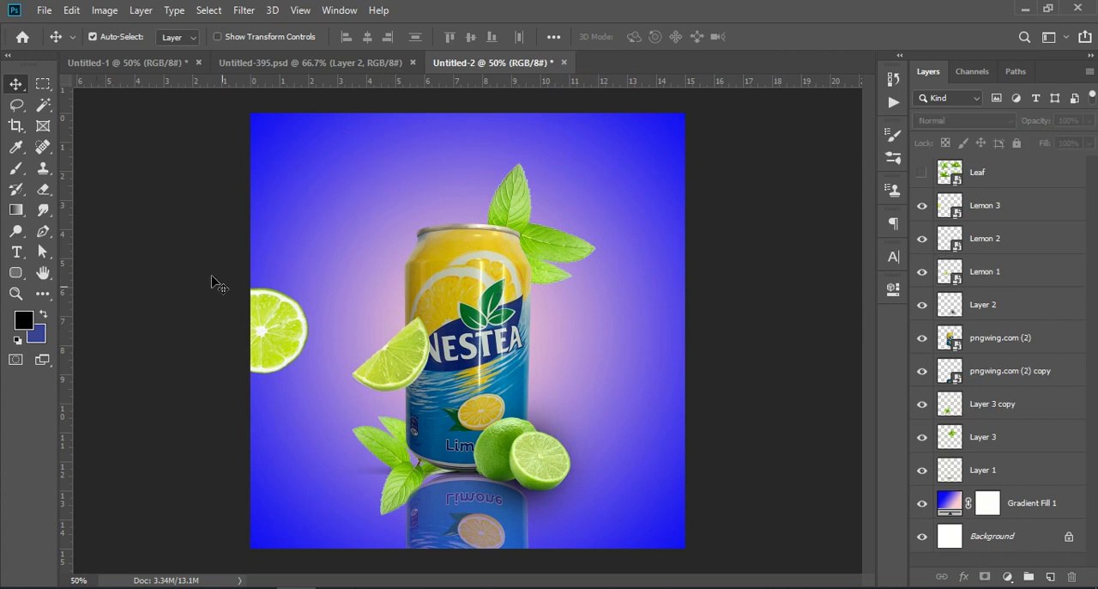
Show the Leaf layer, stack it directly below Lemon 3 and move it so its upper mint cluster lies in the canvas's upper left
click(271, 324)
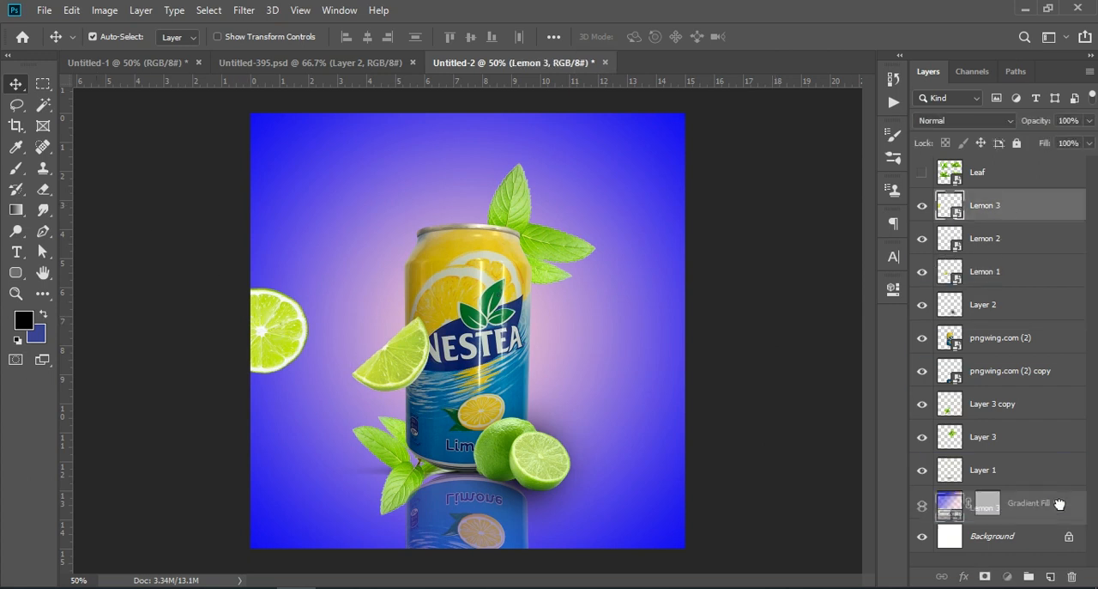
click(922, 172)
drag(520, 208, 230, 311)
drag(973, 171, 985, 215)
mouse_move(270, 455)
mouse_down()
mouse_move(271, 475)
mouse_move(271, 458)
mouse_up()
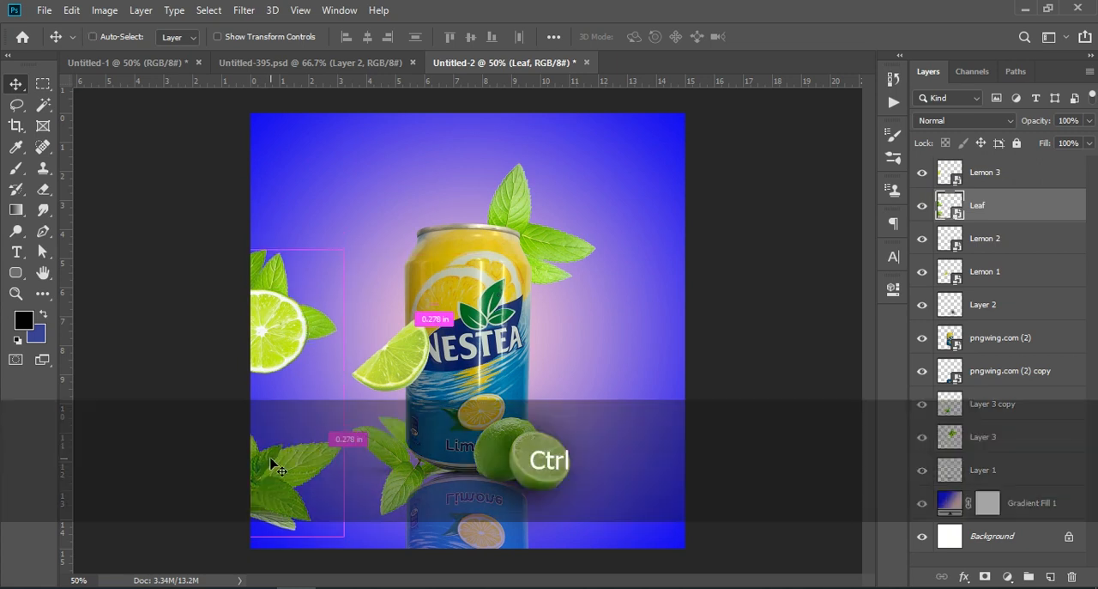
key(ctrl+z)
drag(277, 250, 397, 163)
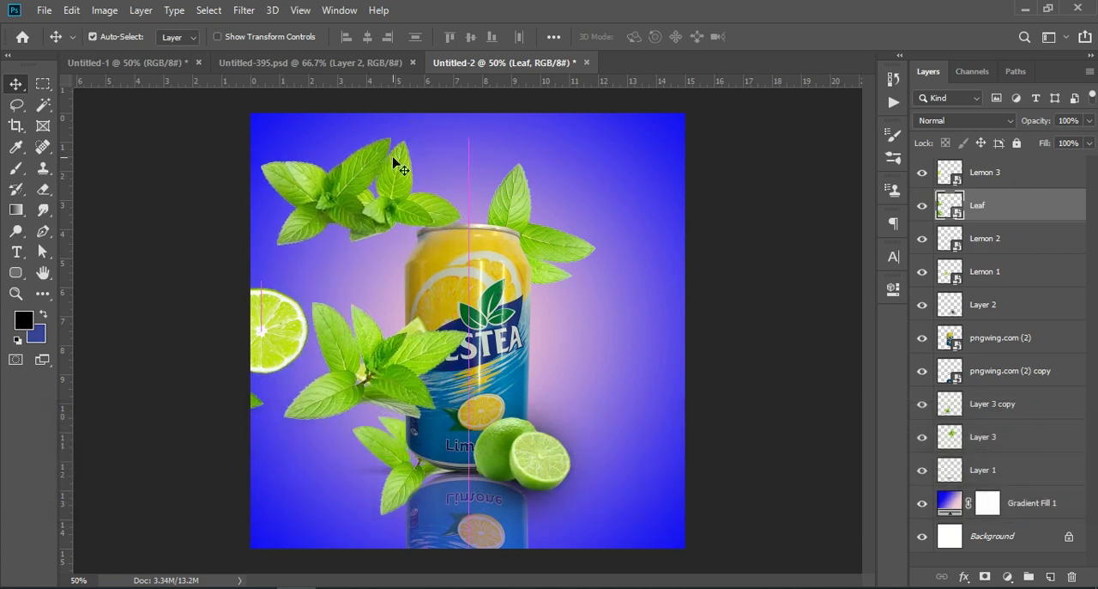
Select the upper-left mint cluster of Leaf with the Lasso tool, copy it to a new layer and hide Leaf
click(17, 105)
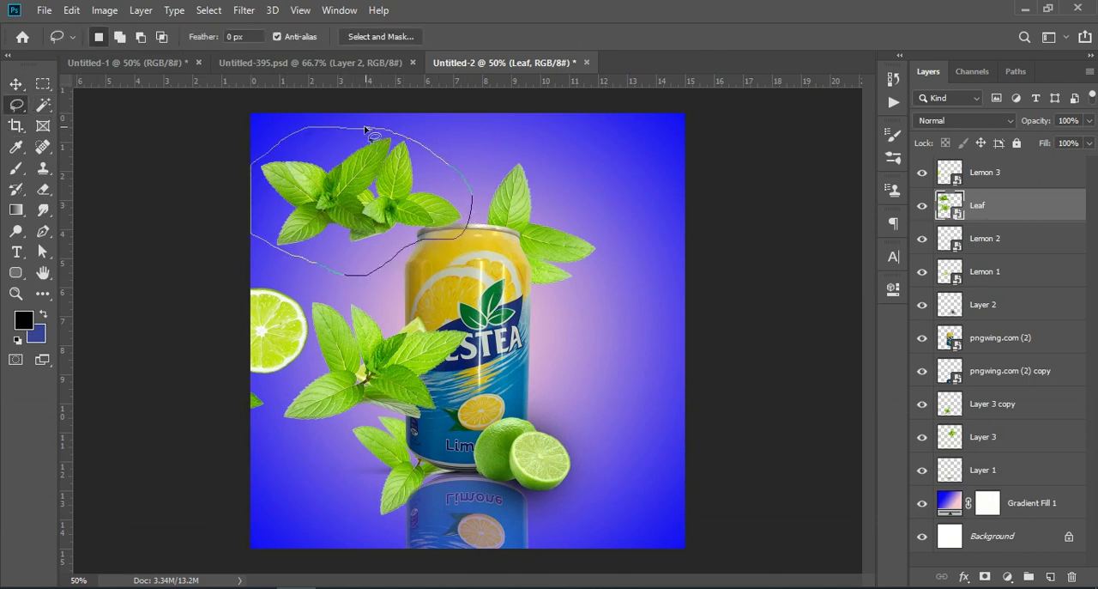
key(ctrl+j)
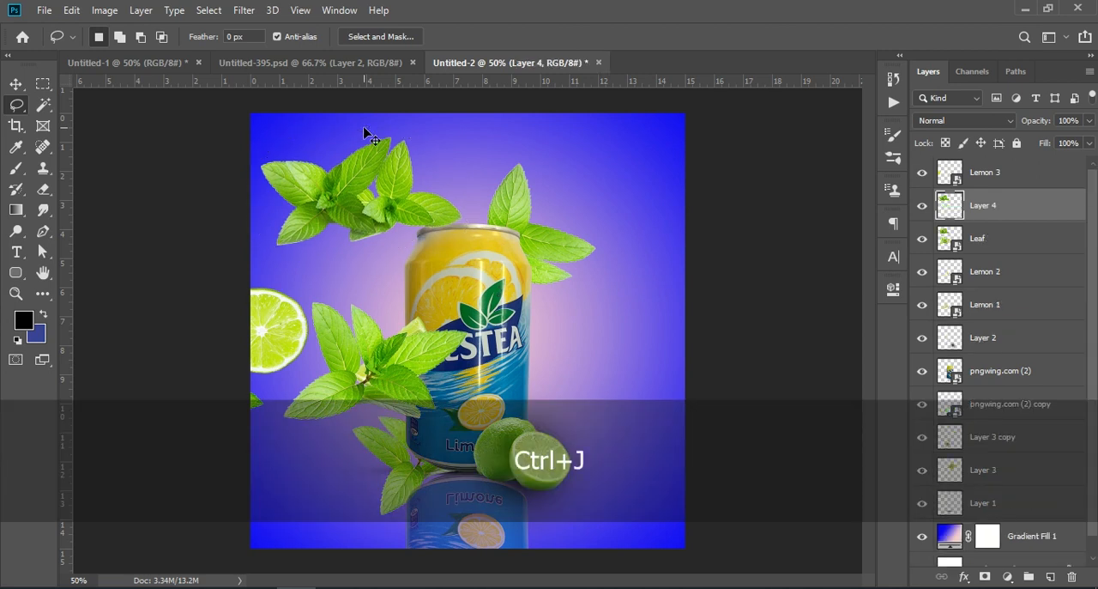
click(921, 243)
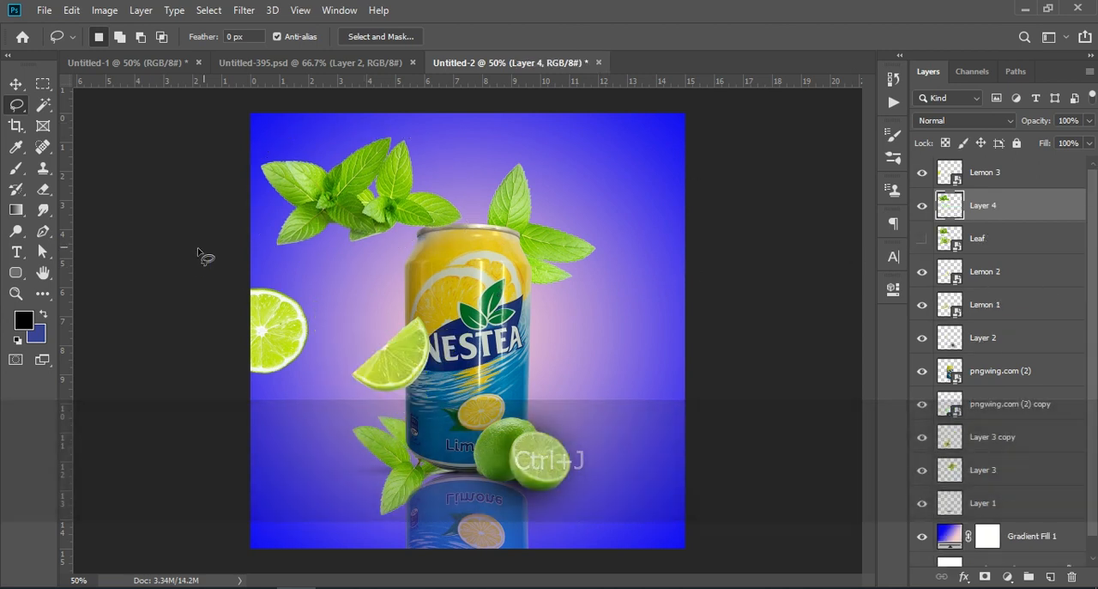
Move the copied mint cluster behind the lime slice at the canvas's left edge and convert both layers into one smart object
click(8, 86)
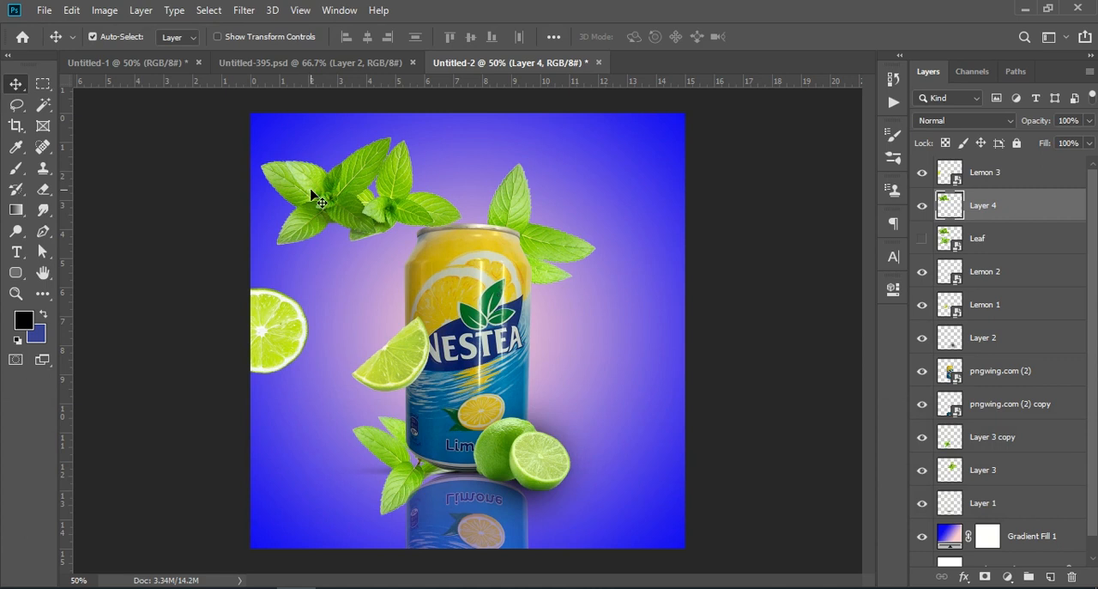
drag(310, 191, 193, 315)
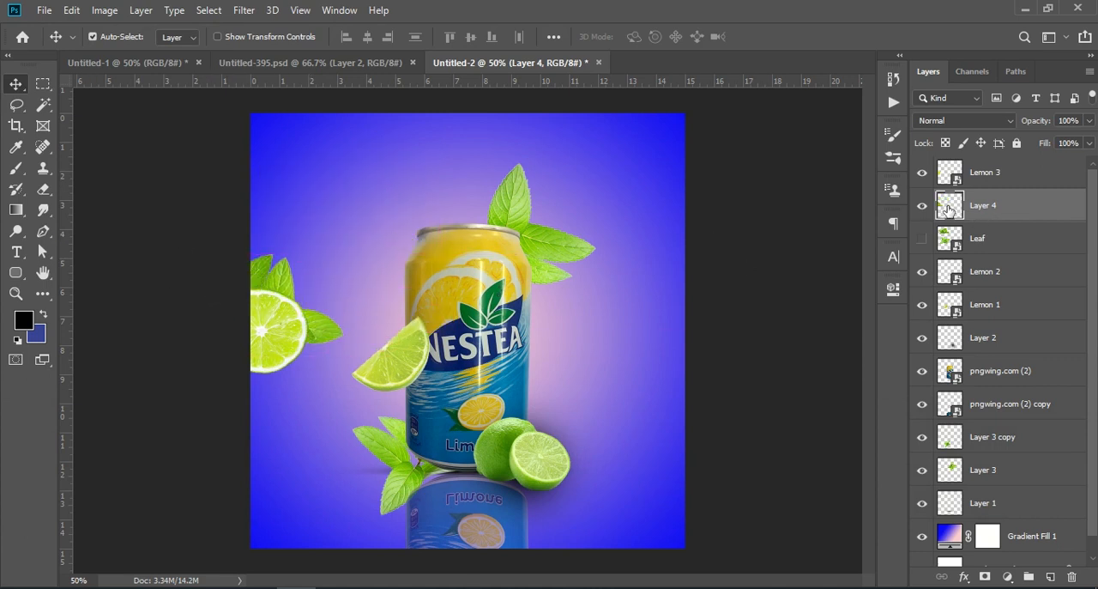
shift+click(1018, 180)
right_click(1018, 180)
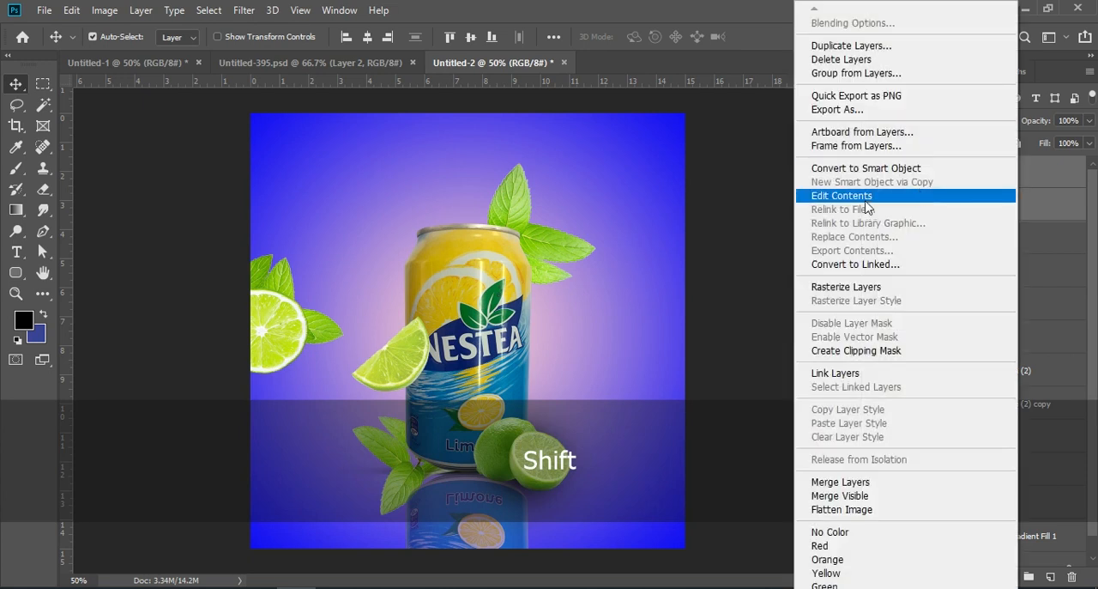
click(862, 168)
Try to place a duplicate of the Lemon 3 smart object, rotated toward the can, at the canvas's right edge
drag(1058, 183, 1039, 571)
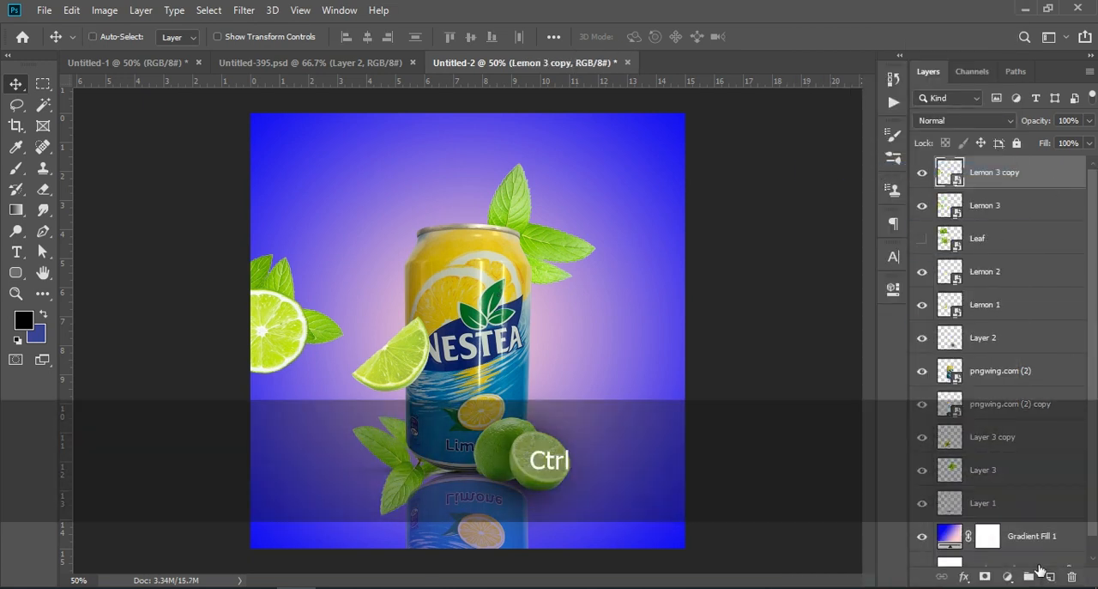
key(ctrl+t)
drag(268, 326, 622, 347)
drag(699, 386, 429, 396)
key(ctrl+z)
drag(561, 350, 674, 350)
key(Return)
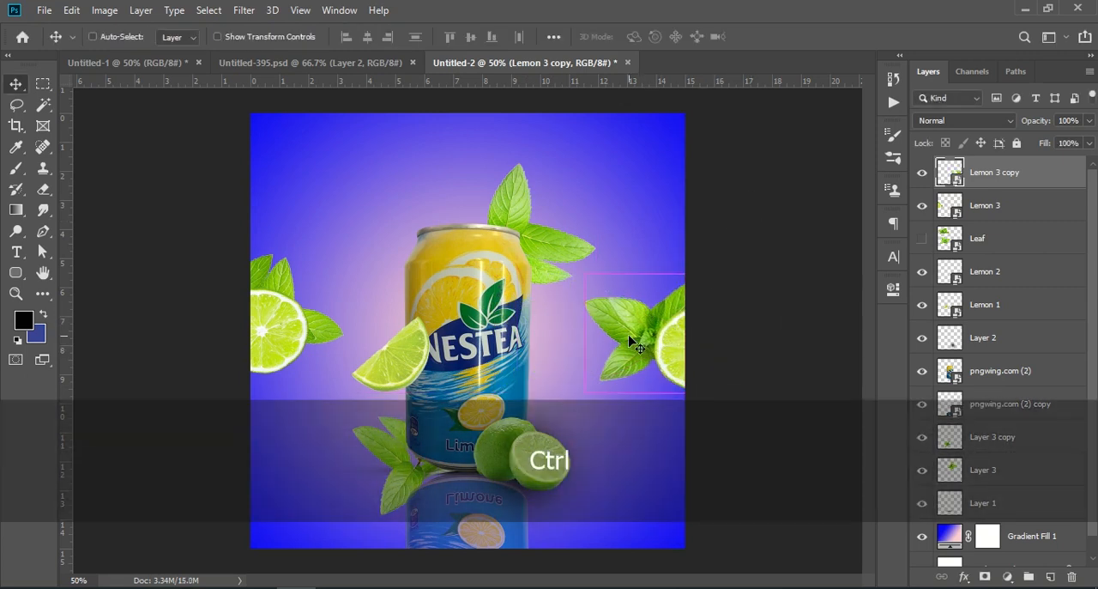
key(ctrl+z)
Duplicate the lime and mint smart object again, flip the copy vertically and move it to the right of the can
drag(986, 174, 1050, 576)
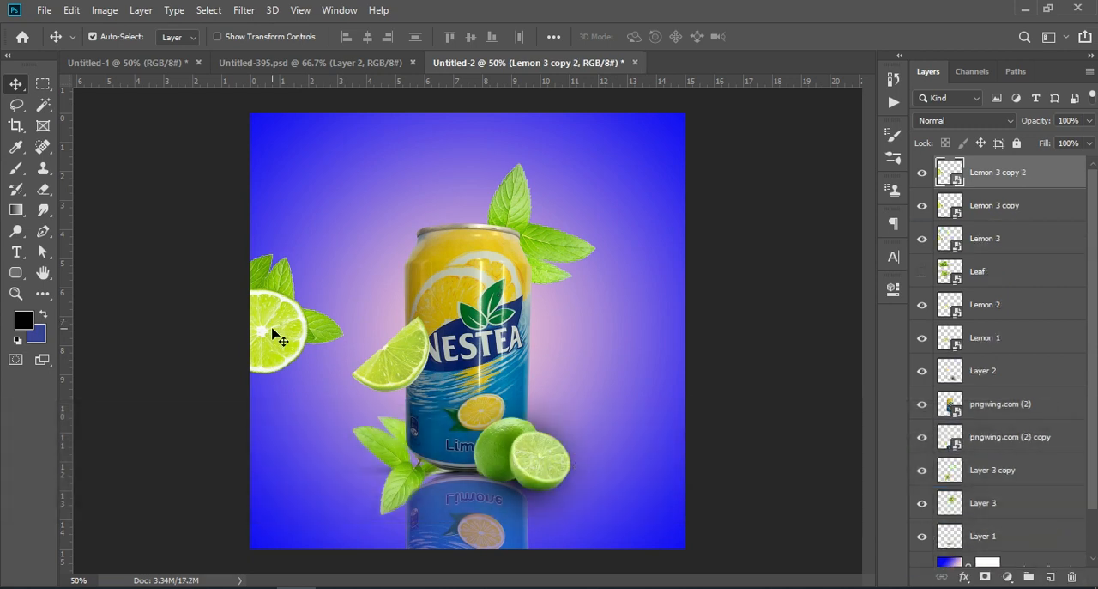
key(ctrl+t)
right_click(273, 328)
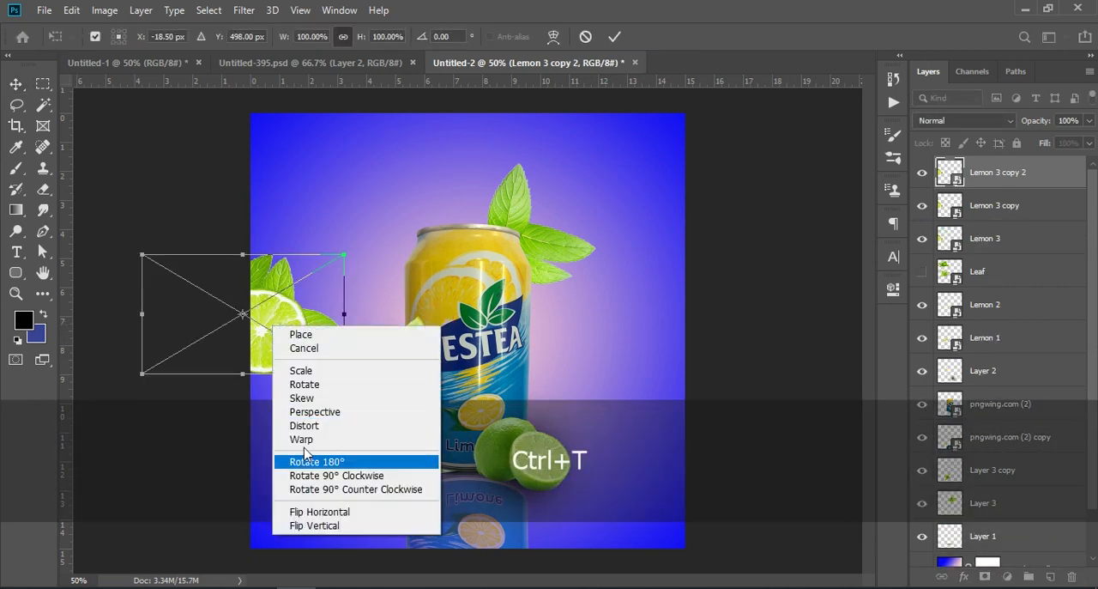
click(314, 525)
drag(257, 313, 655, 339)
Turn the flipped lime copy so its leaves point upward and place it half off the canvas's right edge, around Y 504 px
drag(755, 295, 481, 402)
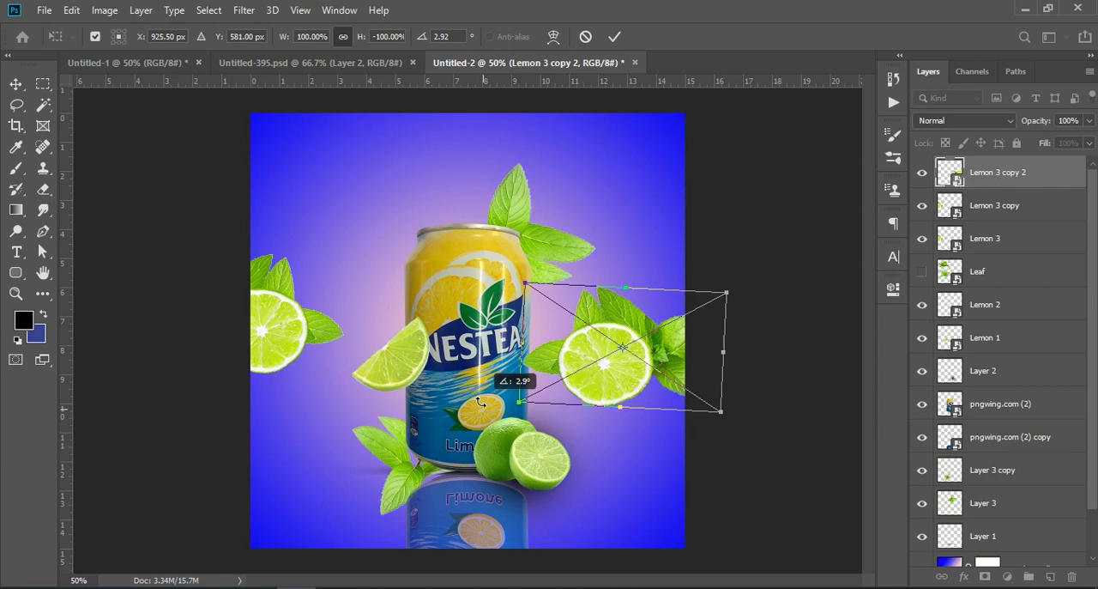
drag(622, 375, 709, 346)
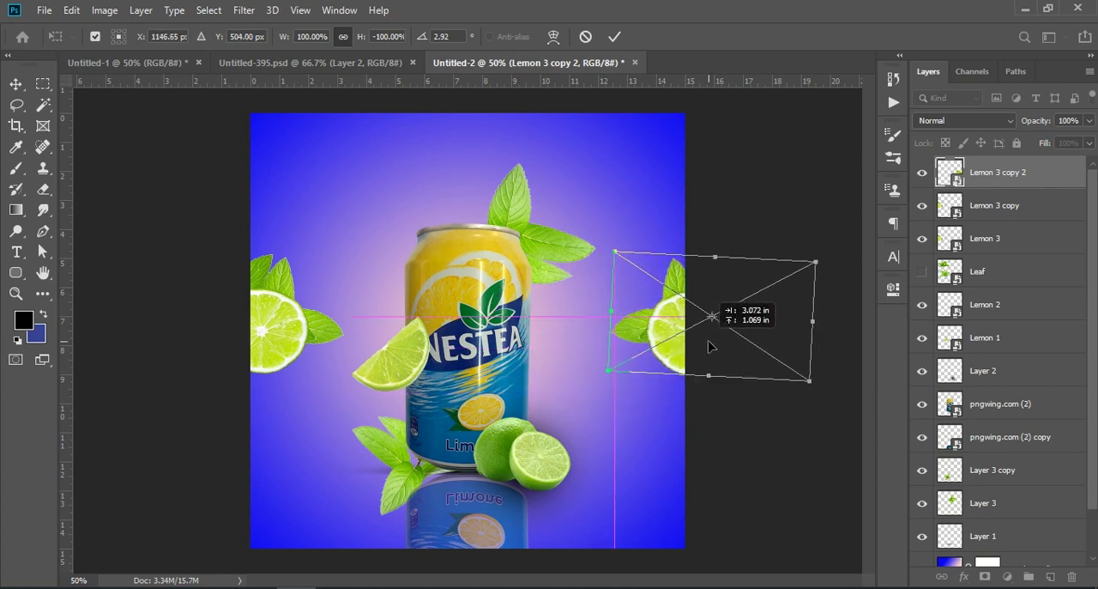
drag(846, 257, 838, 251)
click(614, 37)
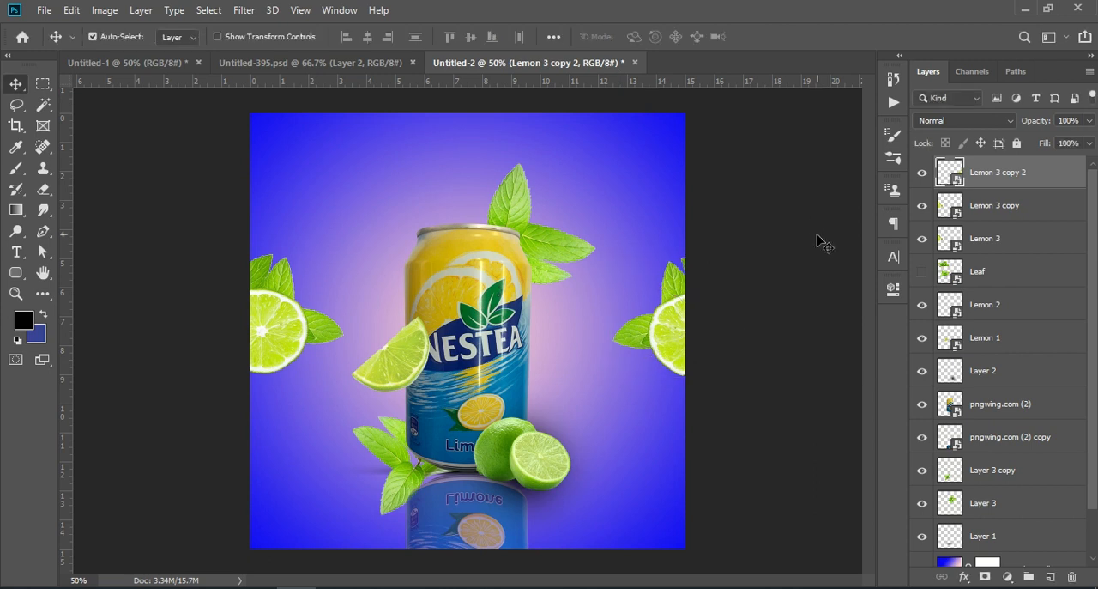
Place the Lemon 2 image as an embedded object, scale it to 33.30% and position it in the canvas's lower-left corner
click(45, 10)
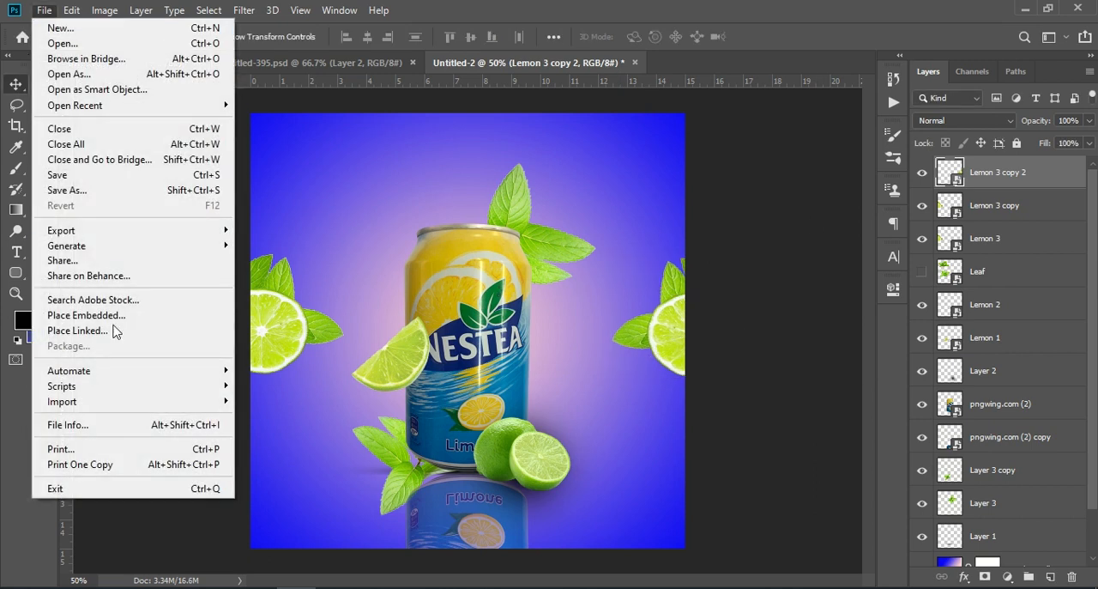
click(123, 320)
click(362, 144)
click(963, 559)
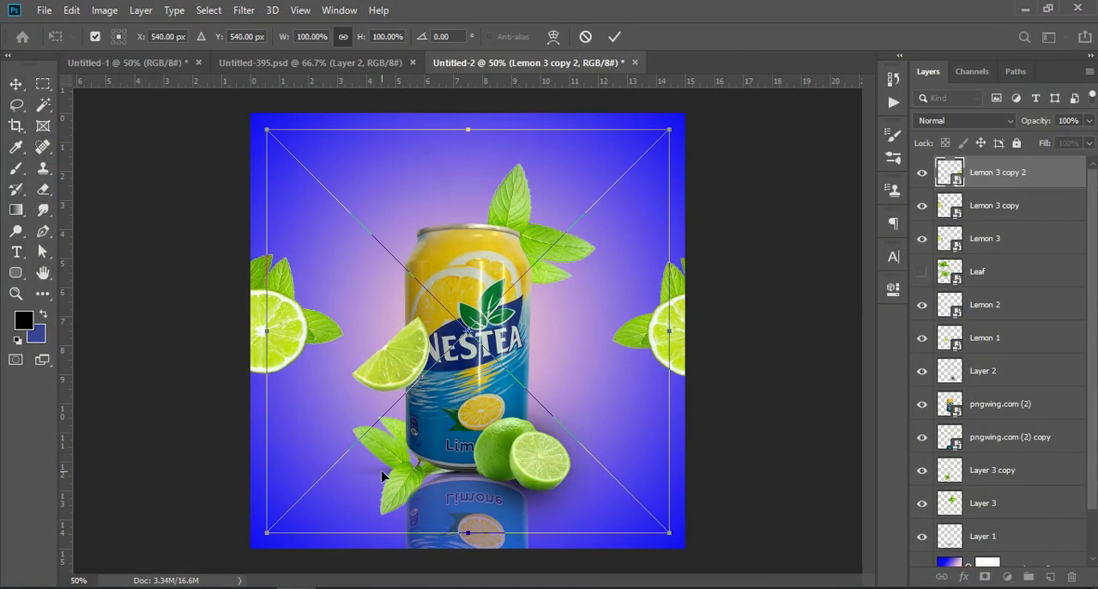
drag(451, 326, 469, 339)
drag(618, 196, 302, 407)
mouse_move(304, 498)
mouse_down()
mouse_move(309, 477)
mouse_move(301, 490)
mouse_up()
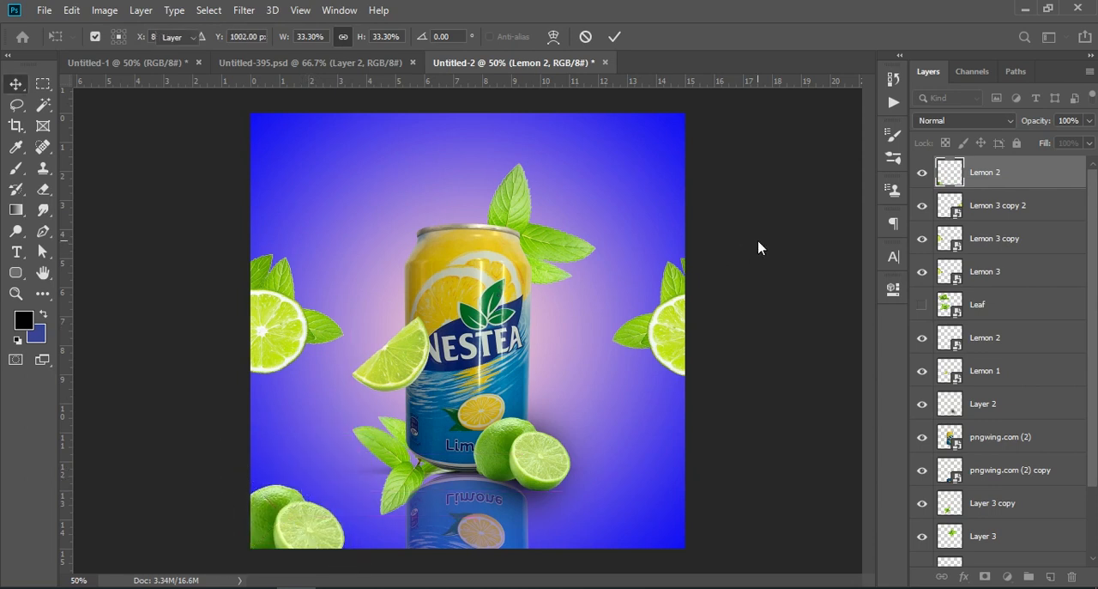
key(Return)
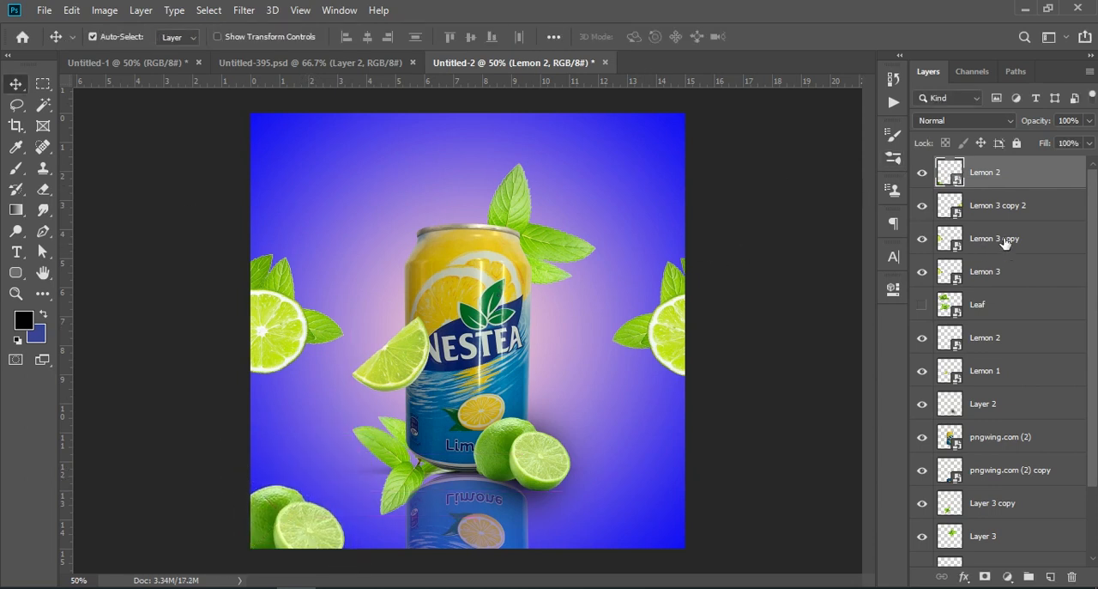
Show the Leaf layer and move it down so its mint leaves stick out behind the limes in the lower-left corner
click(1005, 243)
click(992, 204)
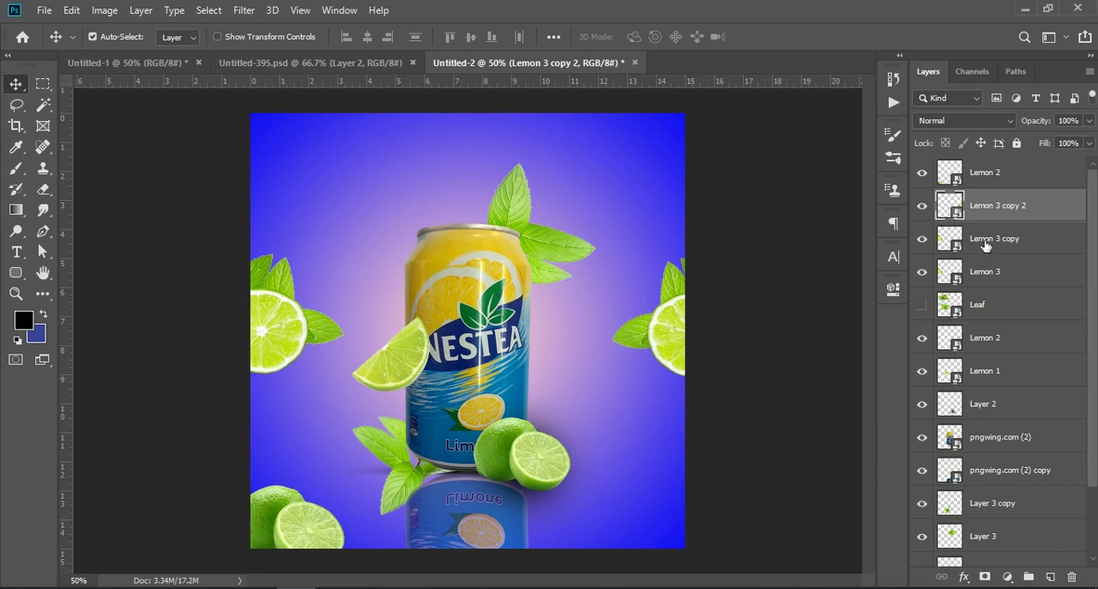
click(985, 245)
click(978, 307)
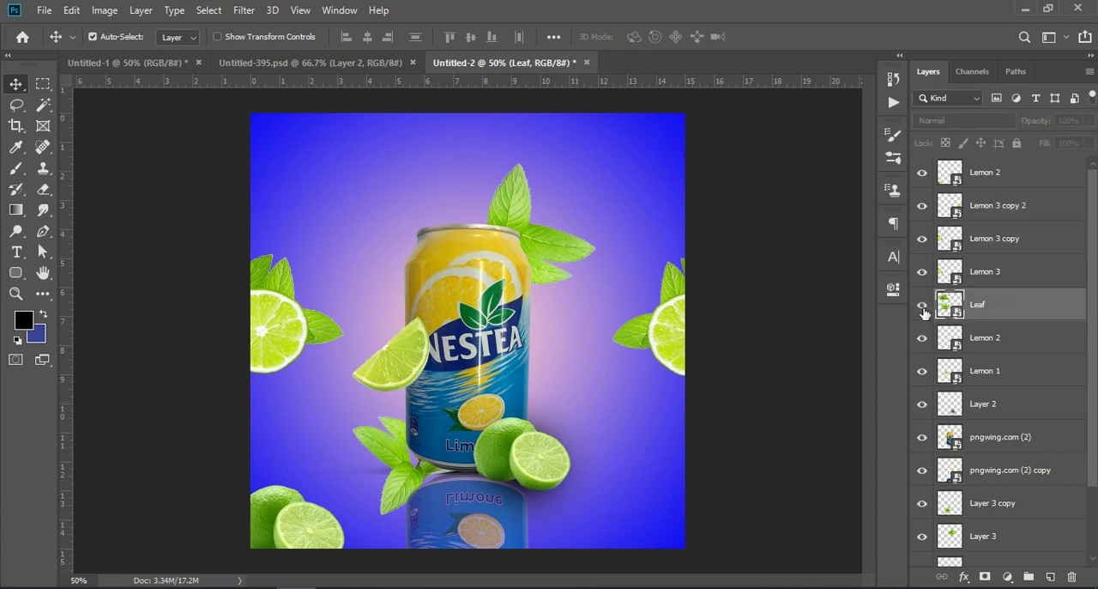
click(923, 305)
drag(366, 189, 287, 503)
click(807, 192)
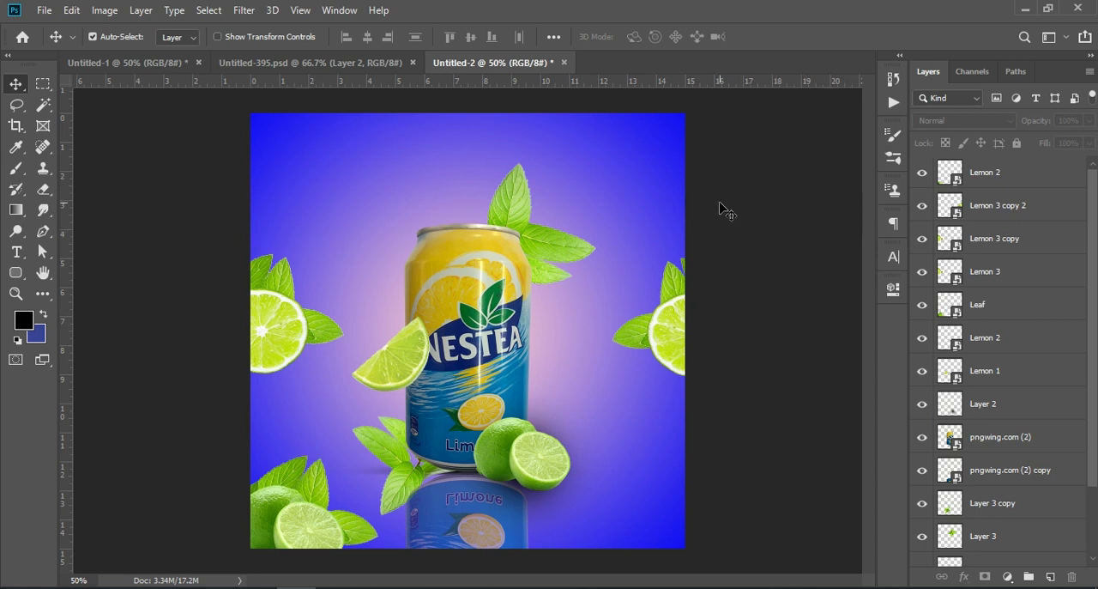
Nudge the mint sprig at the can's lower left about 0.083 in left and 0.042 in up
click(378, 452)
mouse_move(382, 452)
mouse_down()
mouse_move(381, 471)
mouse_move(382, 445)
mouse_up()
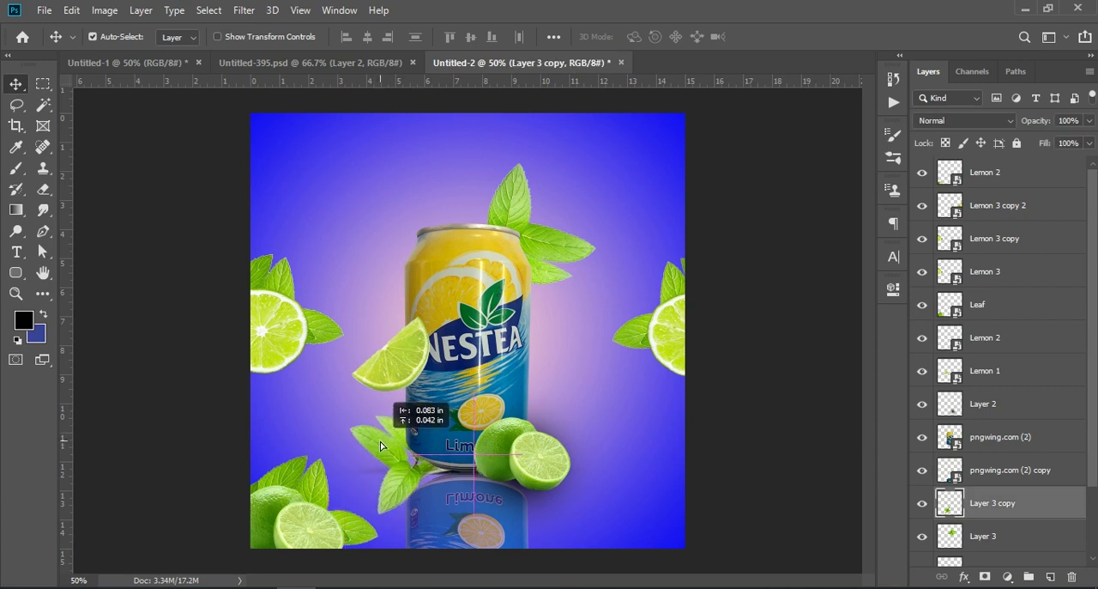
click(807, 306)
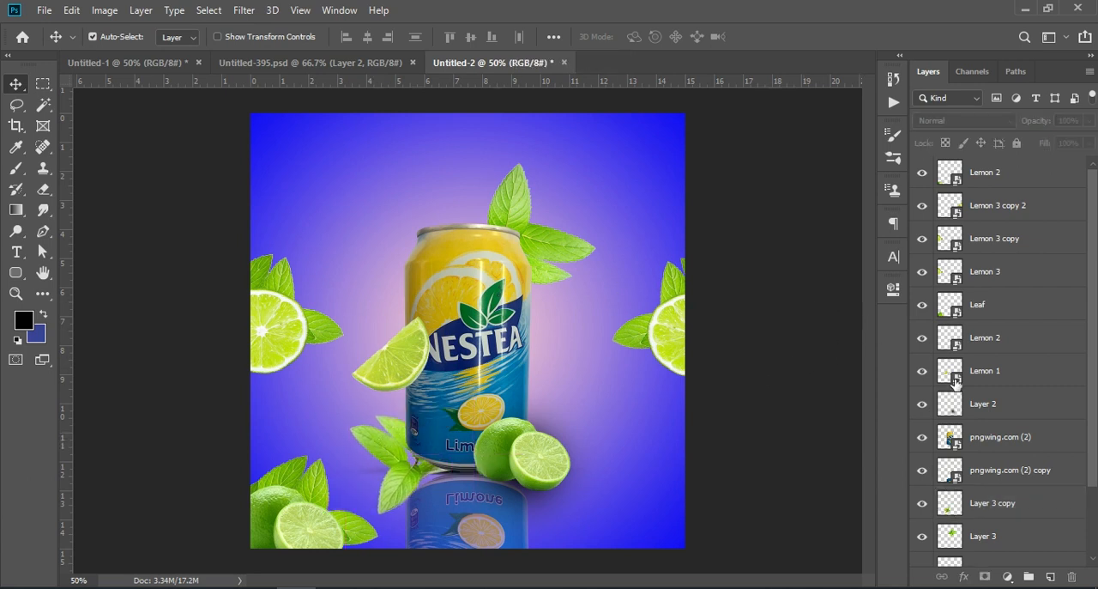
Add a blank layer above the topmost Lemon 2 layer and set the foreground colour to near-white #fefefe
click(1019, 180)
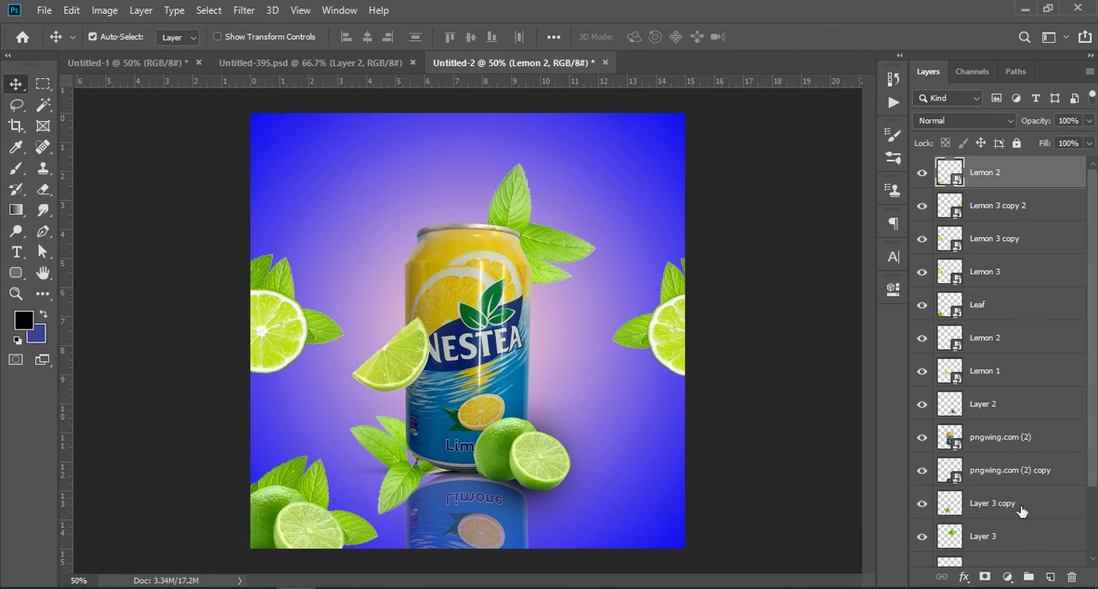
click(1049, 576)
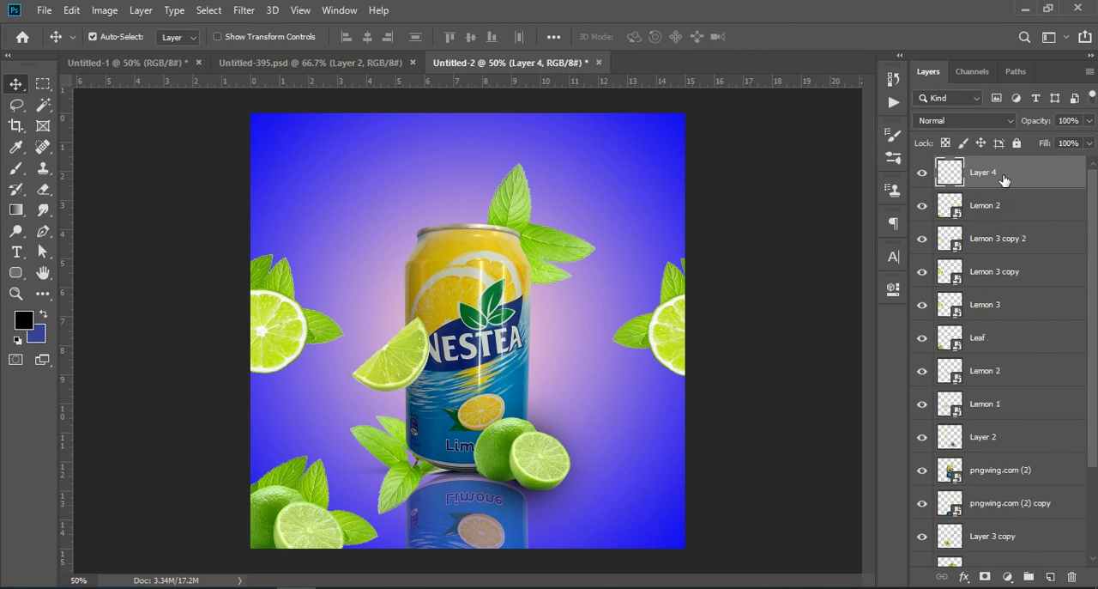
click(14, 169)
click(23, 319)
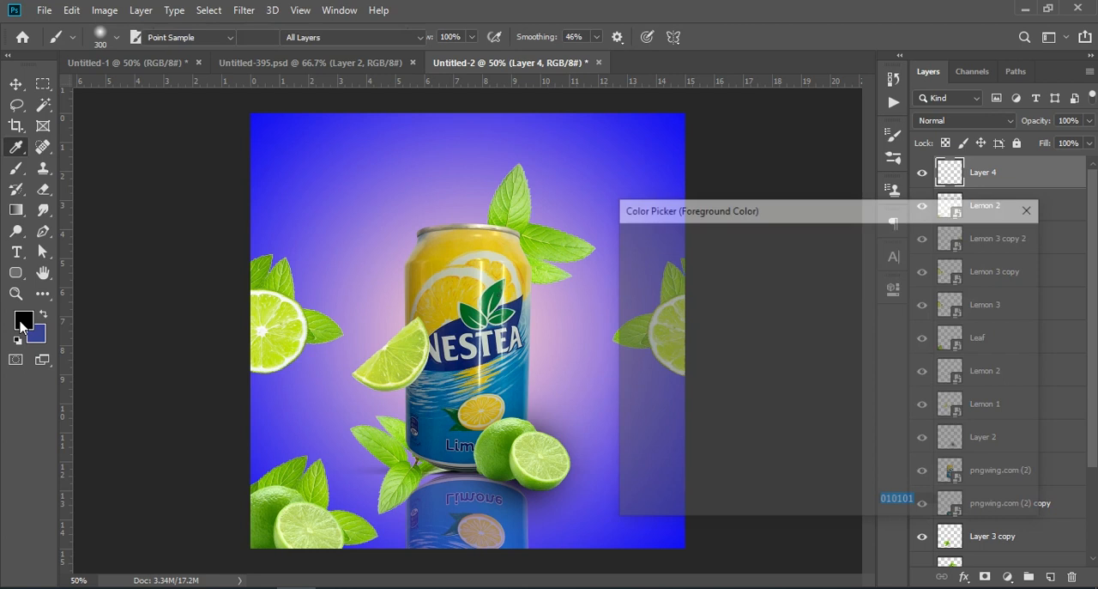
click(624, 248)
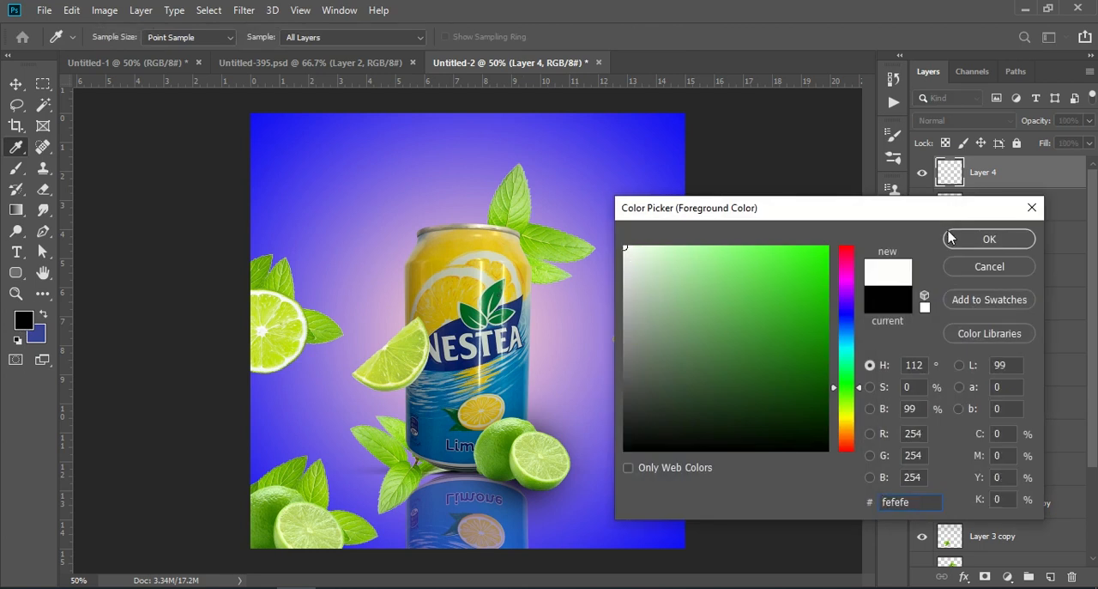
click(961, 240)
Pick a 1359 px cloud brush from the presets and paint white clouds over the canvas's left side, right side and upper middle
click(117, 37)
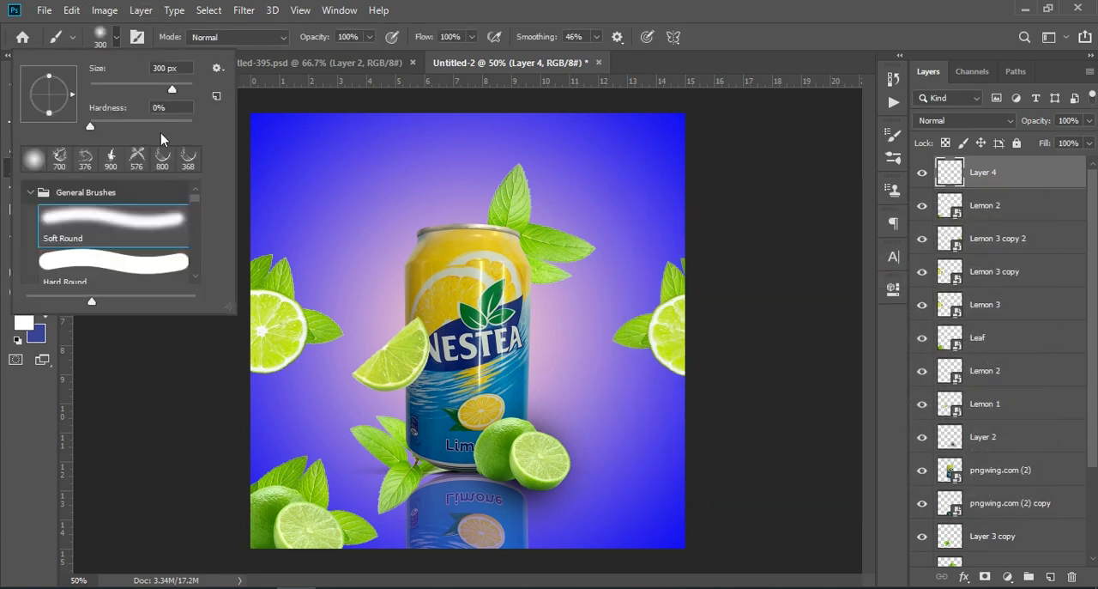
scroll(197, 206, down, 10)
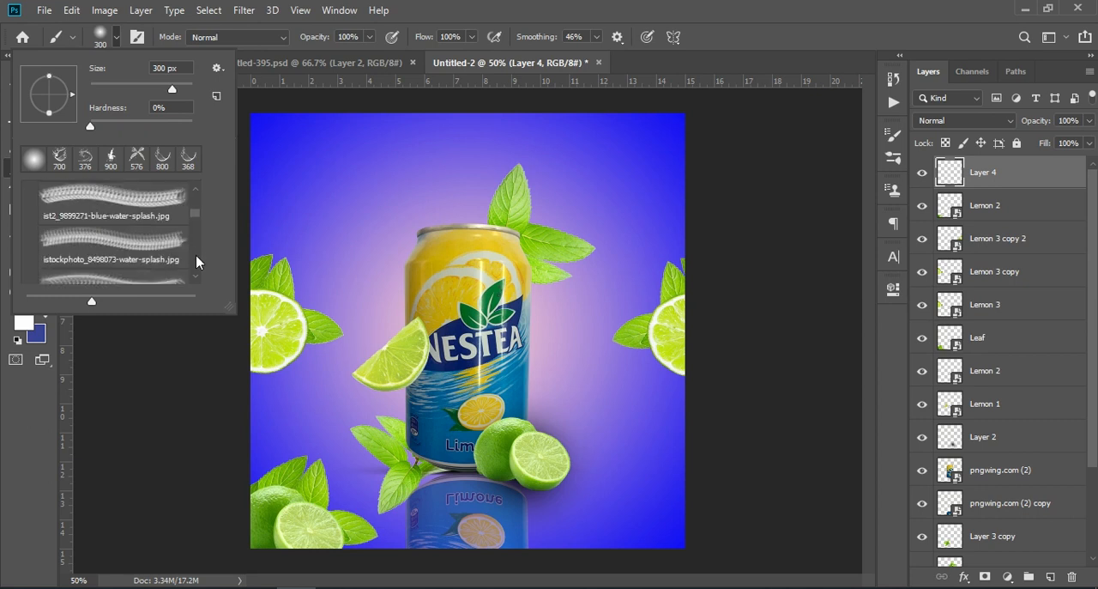
scroll(195, 273, down, 3)
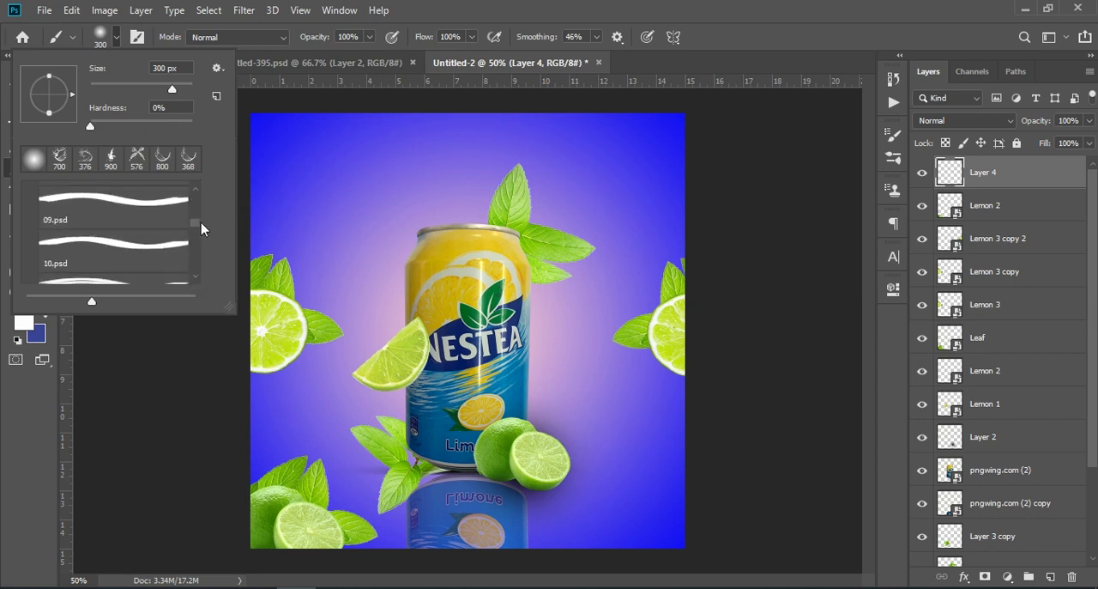
mouse_move(198, 224)
mouse_down()
mouse_move(198, 262)
mouse_move(197, 250)
mouse_up()
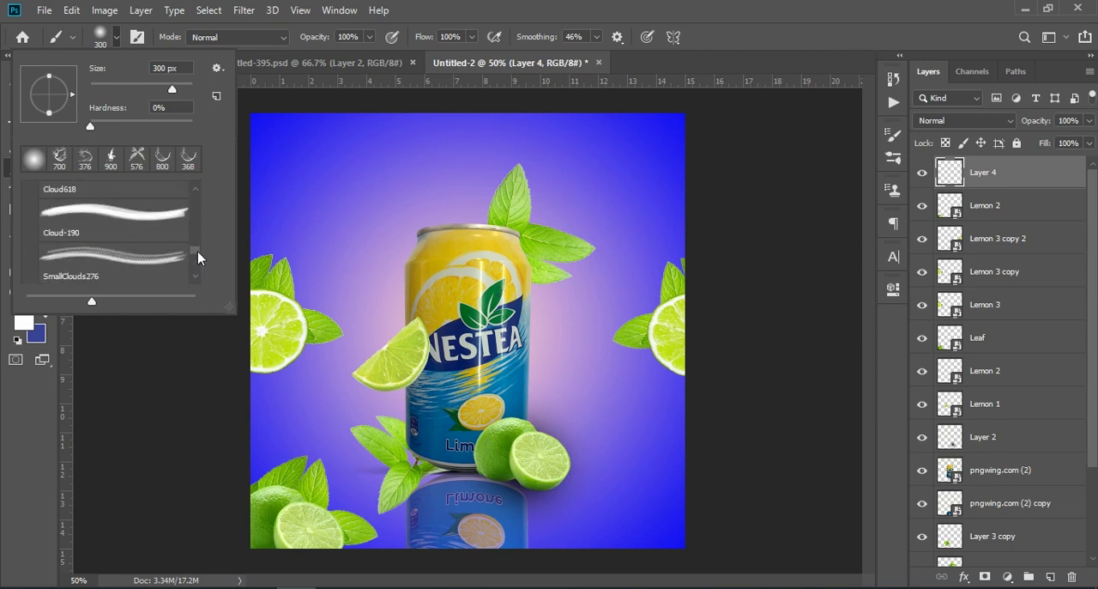
scroll(71, 240, down, 1)
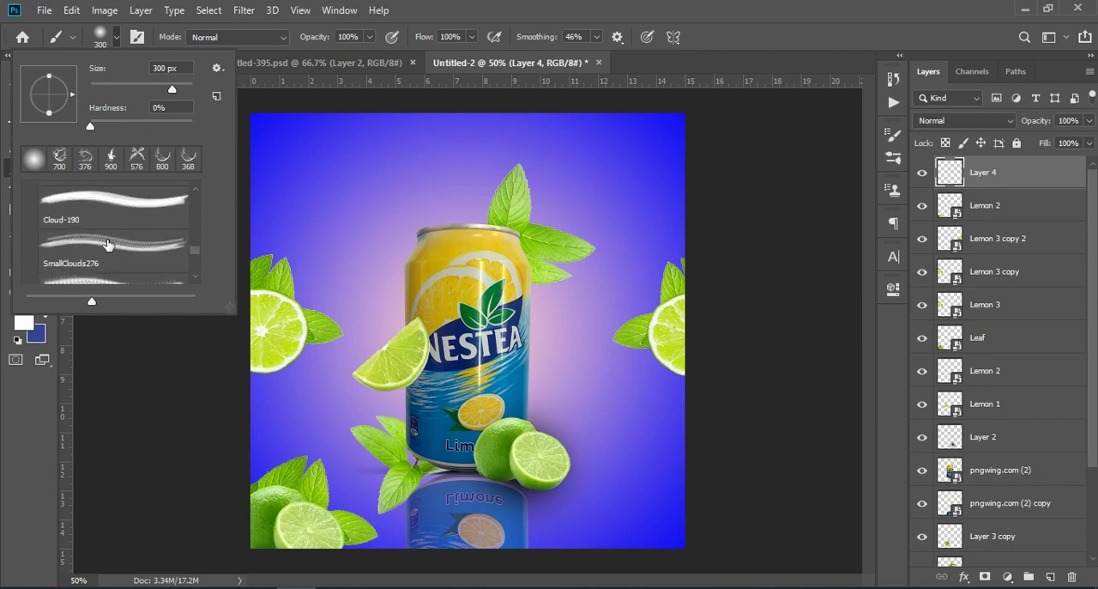
scroll(90, 247, up, 1)
scroll(85, 236, up, 2)
click(86, 274)
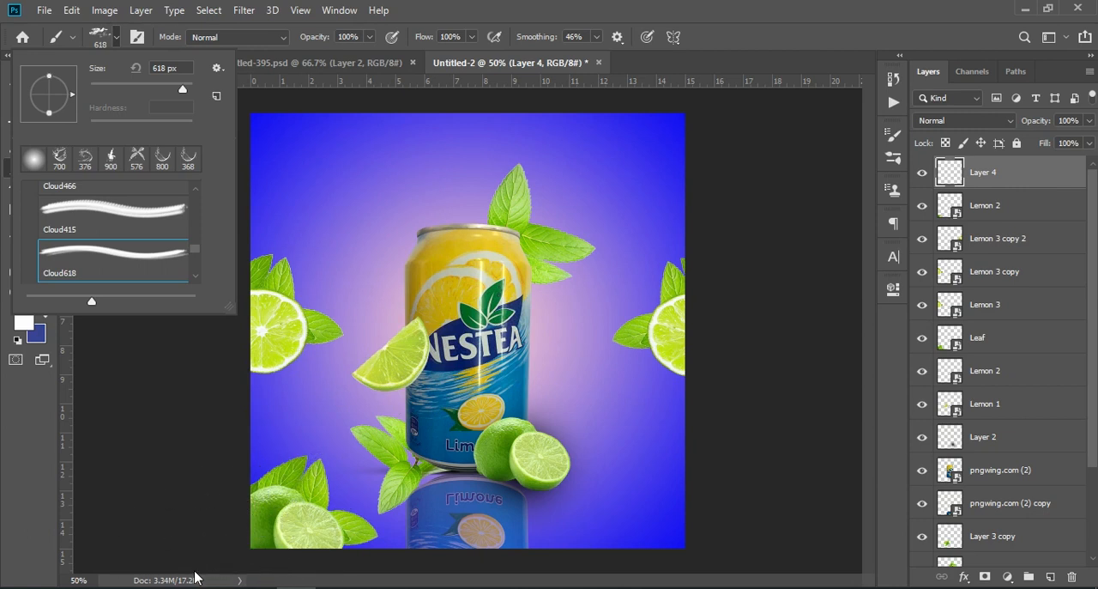
key(ctrl+z)
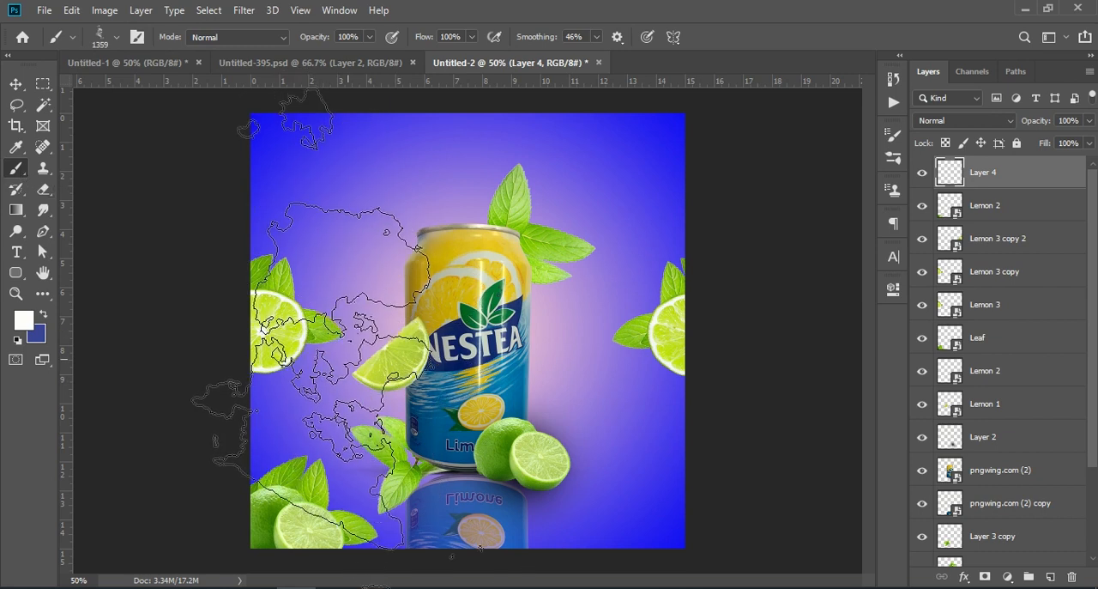
click(313, 318)
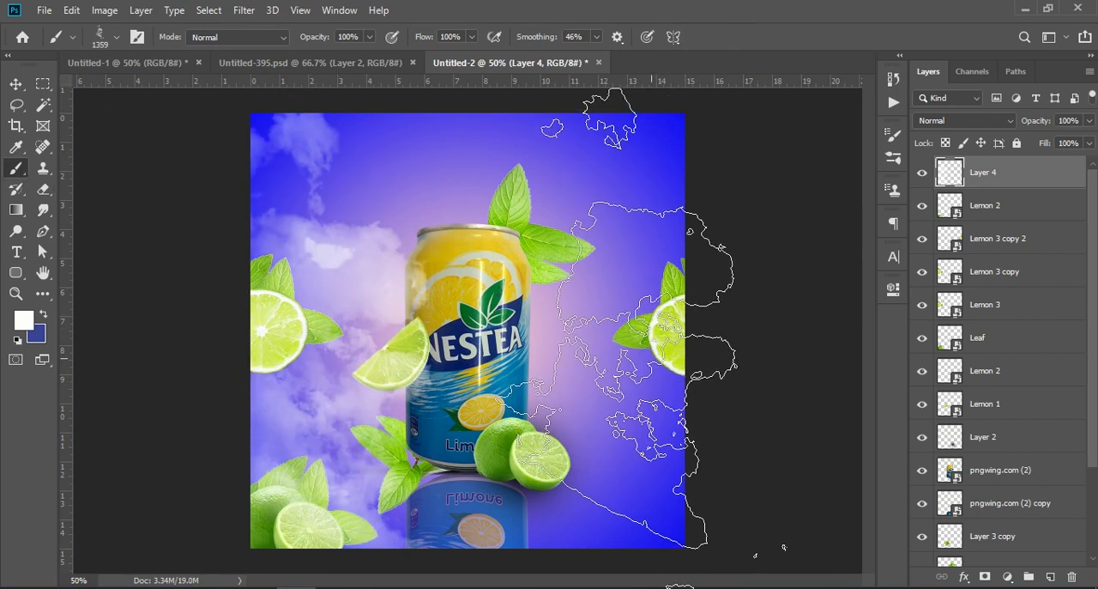
click(654, 326)
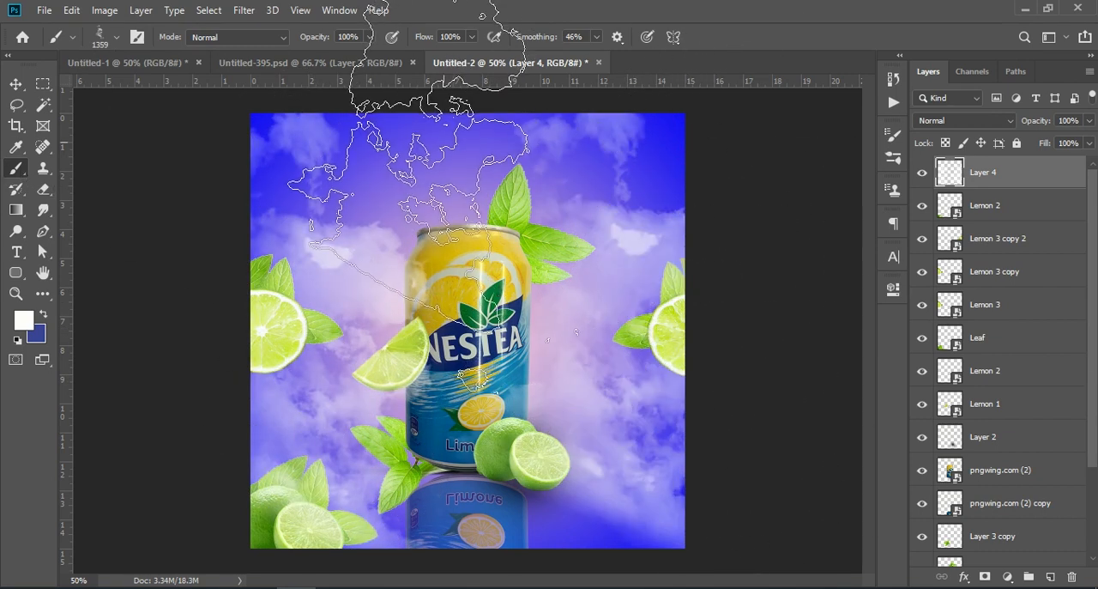
click(445, 152)
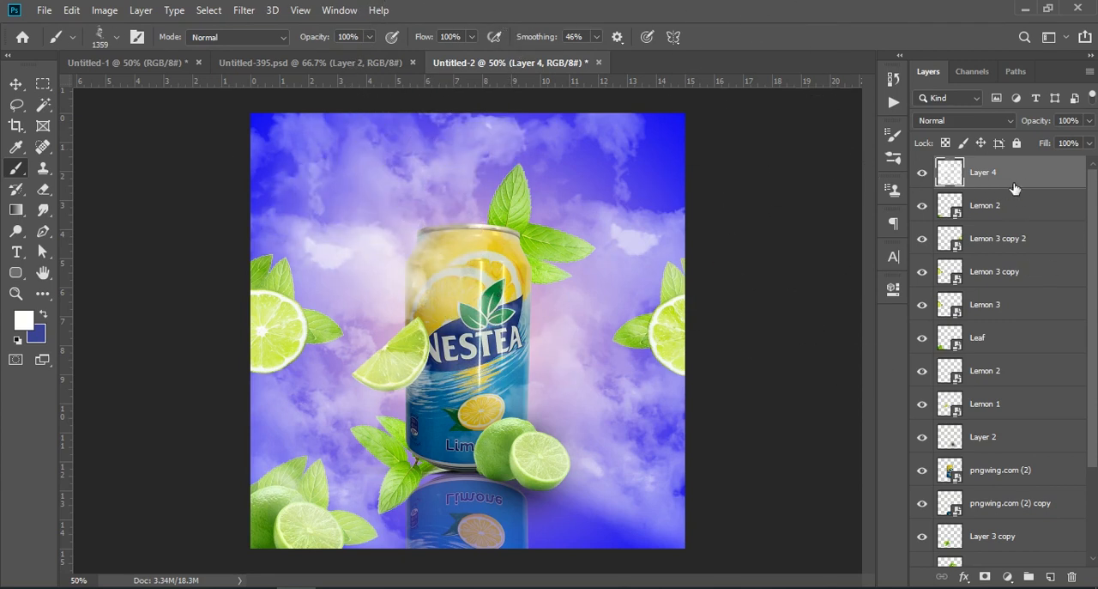
Try cloud stamps with the 966 px MushroomCloud966 brush in the canvas's upper-left area, then undo them
click(115, 39)
scroll(117, 214, up, 2)
click(127, 199)
click(378, 240)
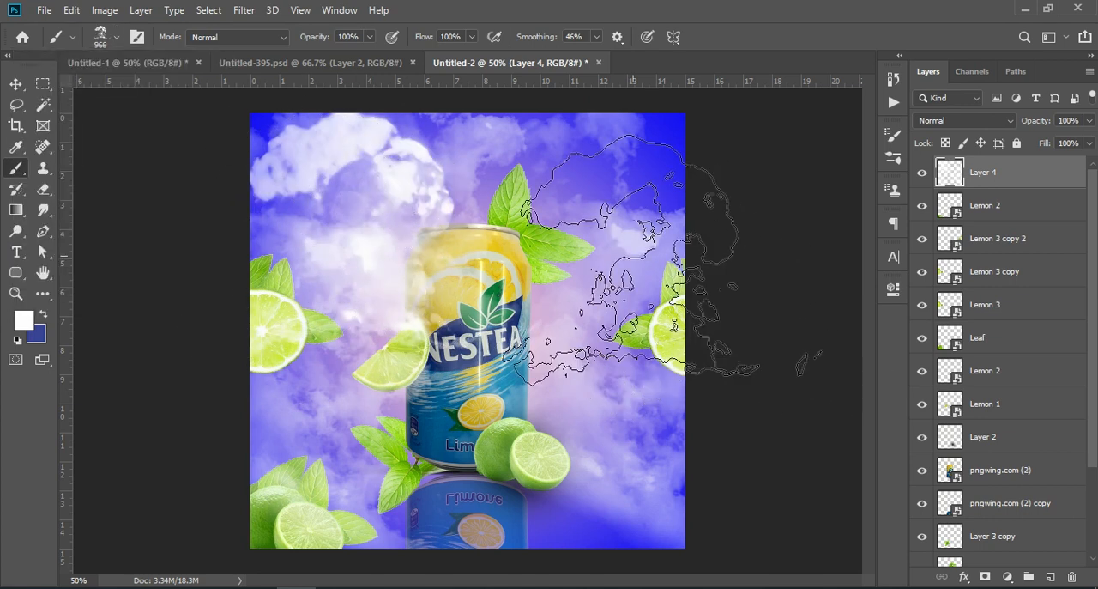
key(ctrl+z)
click(225, 195)
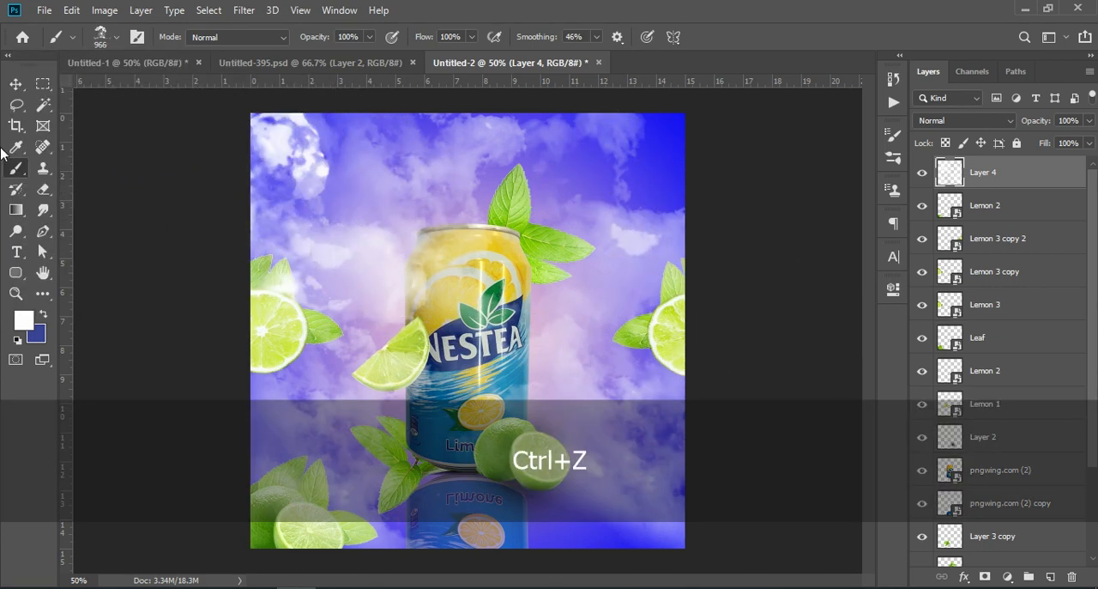
key(ctrl+z)
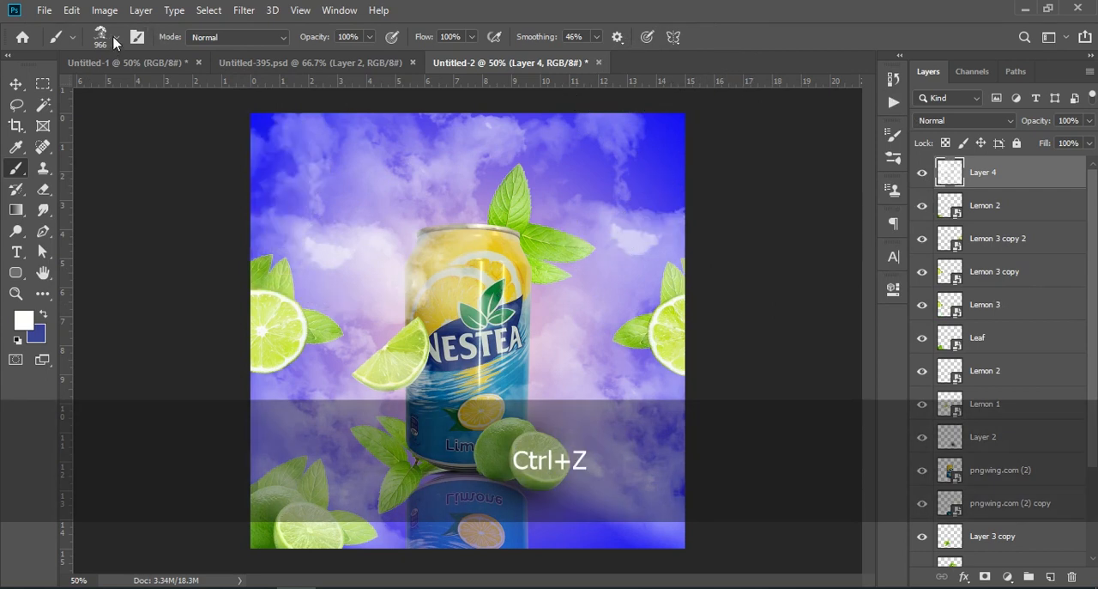
Try a cloud stamp above the can with the 1096 px Cloud1000 brush, then undo it
click(115, 38)
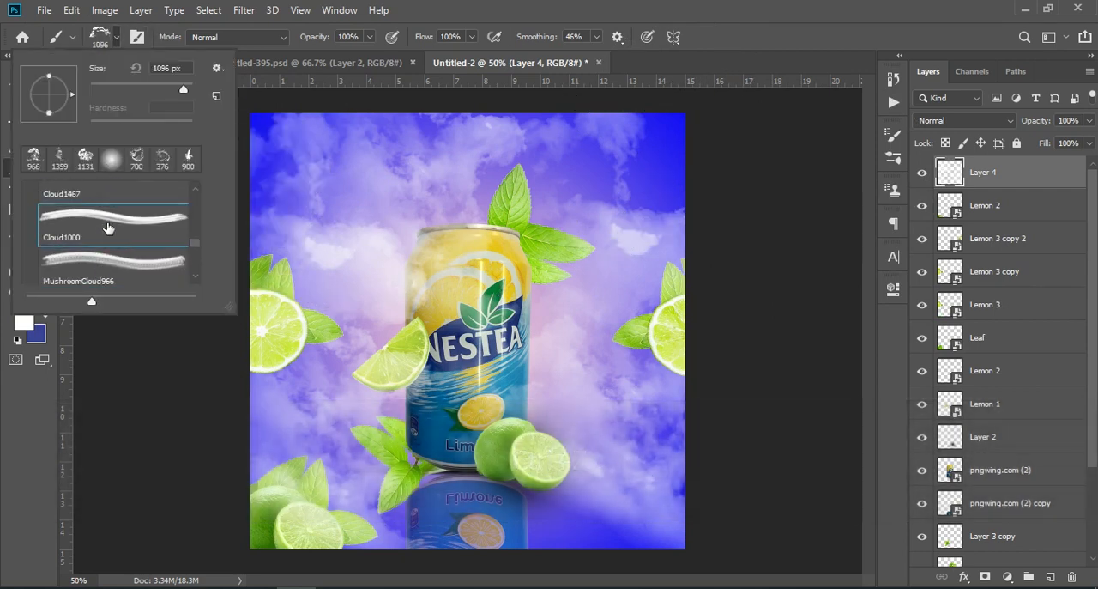
click(477, 190)
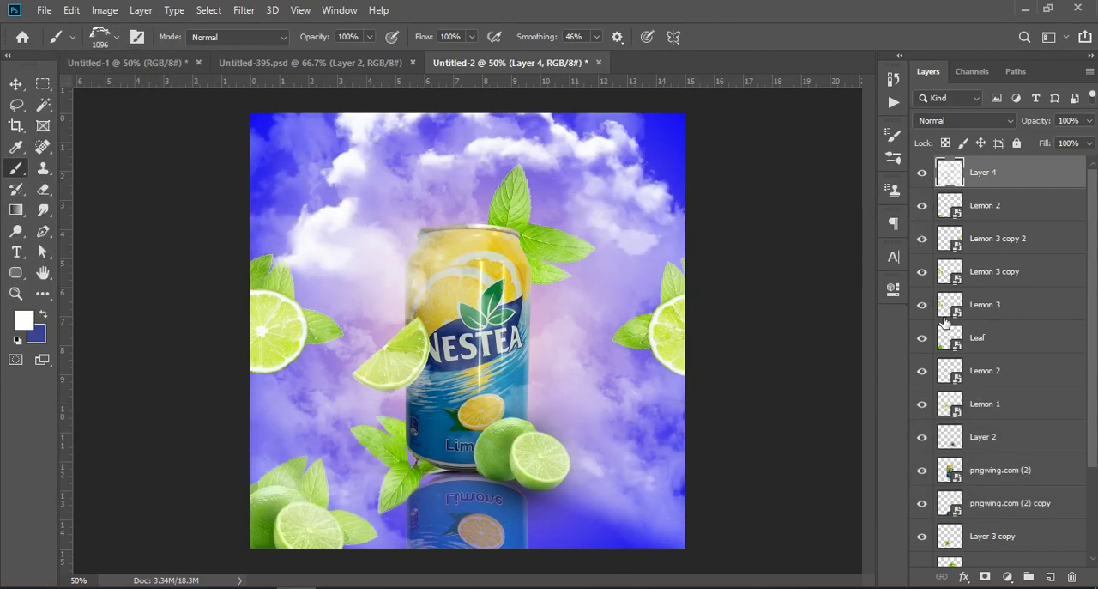
key(ctrl+z)
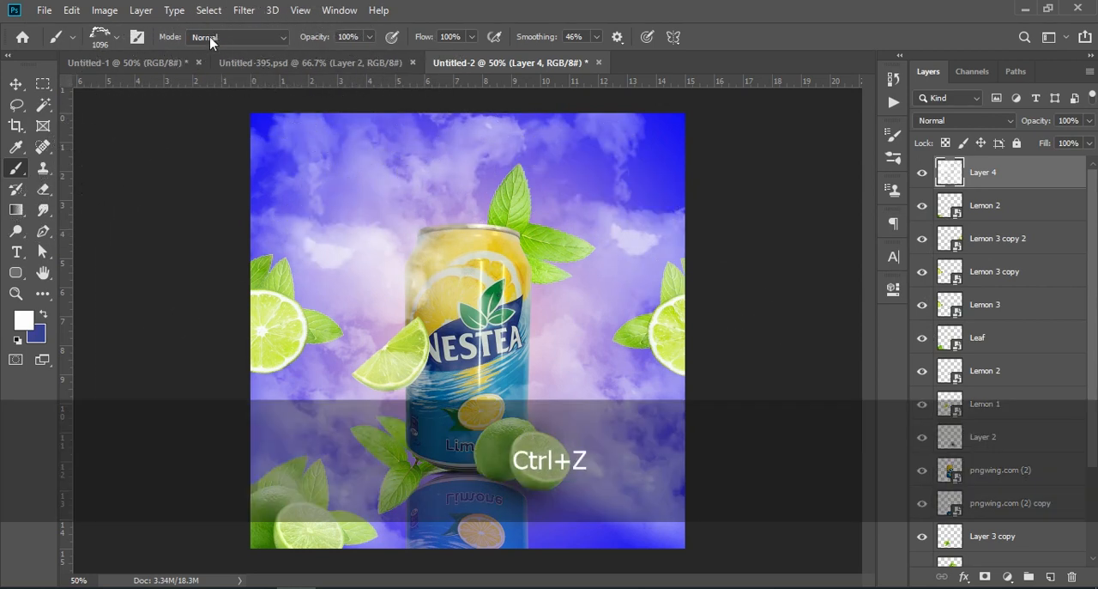
Stamp white clouds along the canvas's top edge with the 1467 px Cloud1467 brush, undoing the first stamp over the can
click(115, 39)
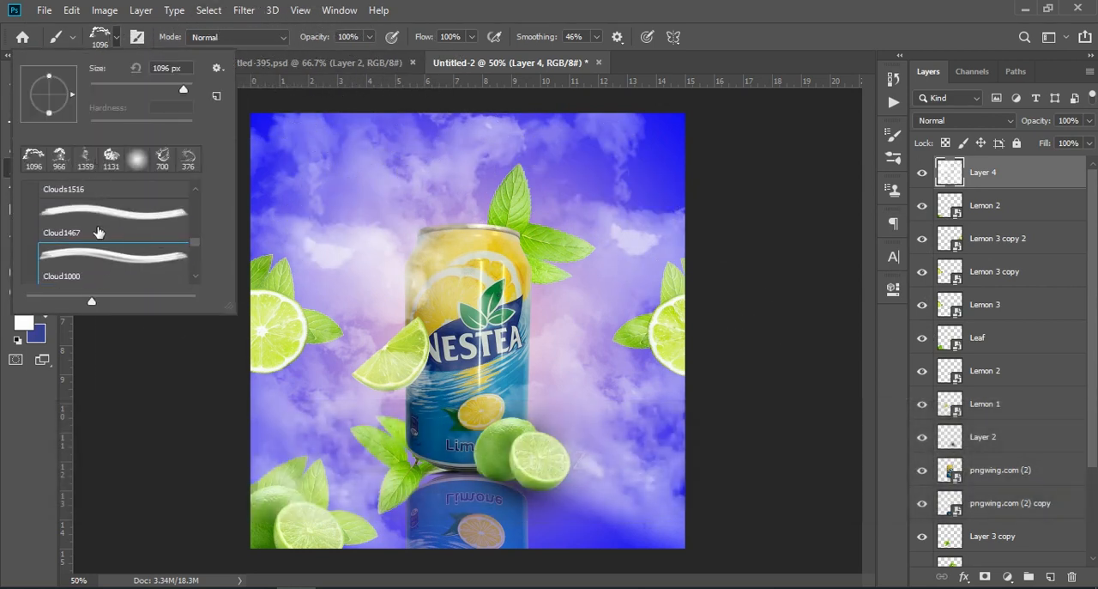
click(96, 225)
click(455, 216)
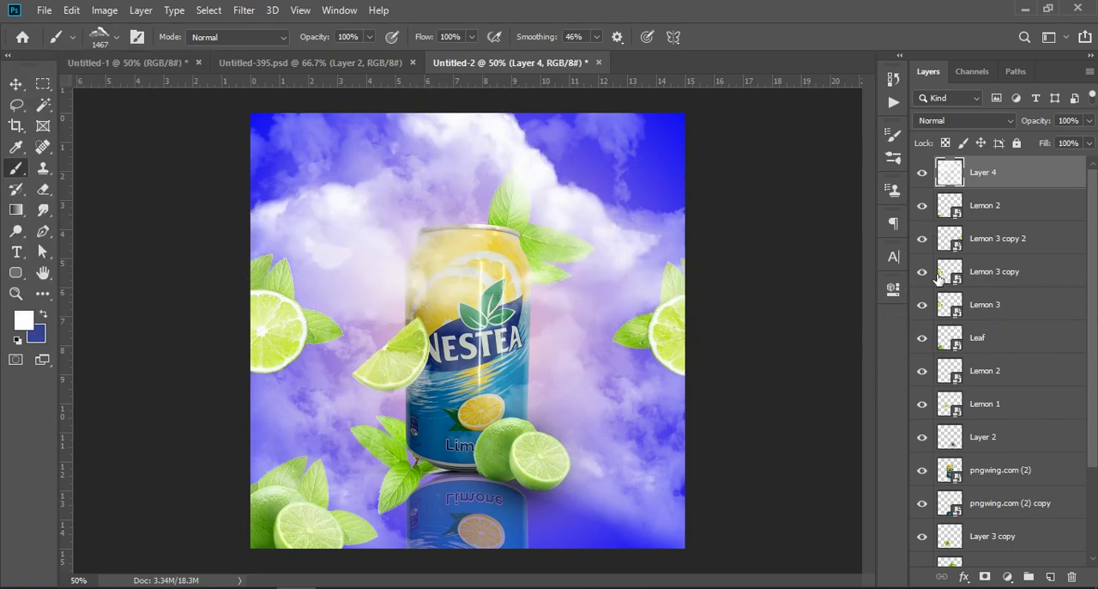
key(ctrl+z)
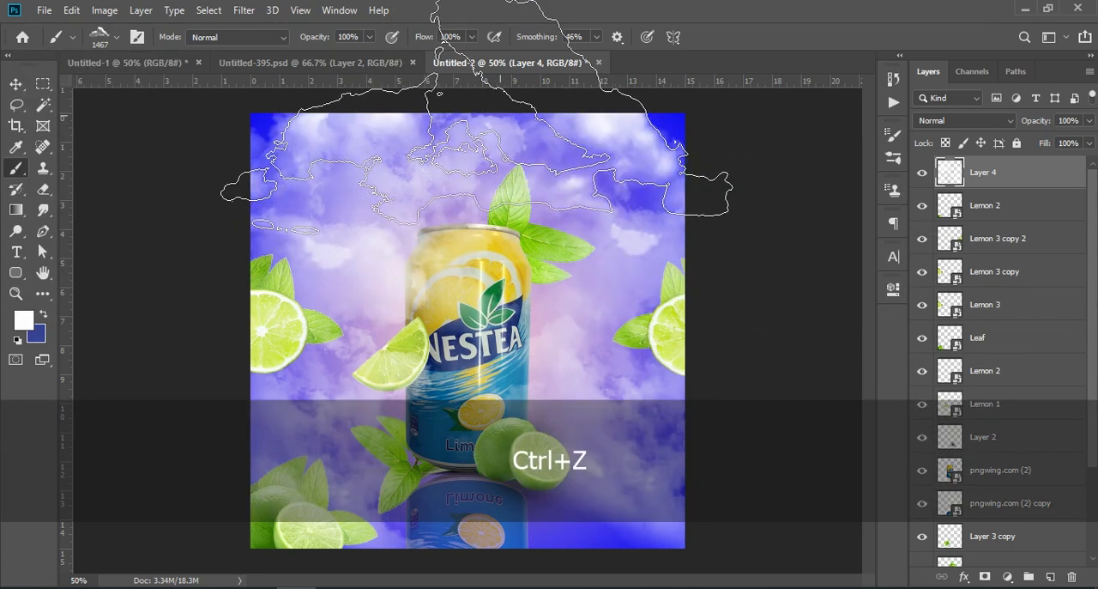
Try white clouds on both sides of the canvas with the 1516 px Clouds1516 brush
click(115, 40)
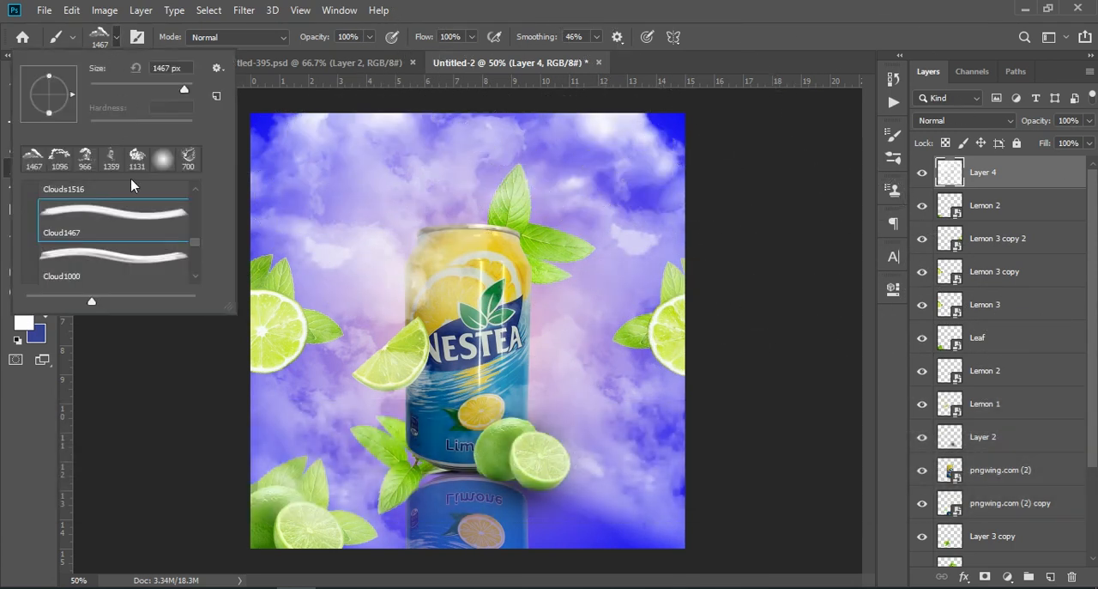
scroll(104, 215, up, 2)
click(104, 218)
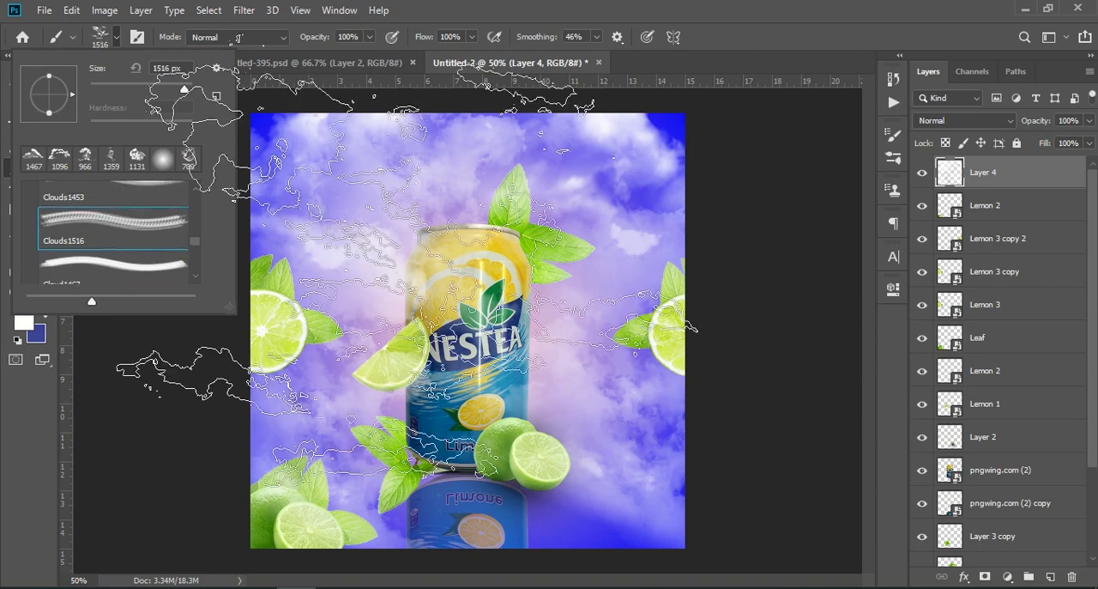
click(731, 326)
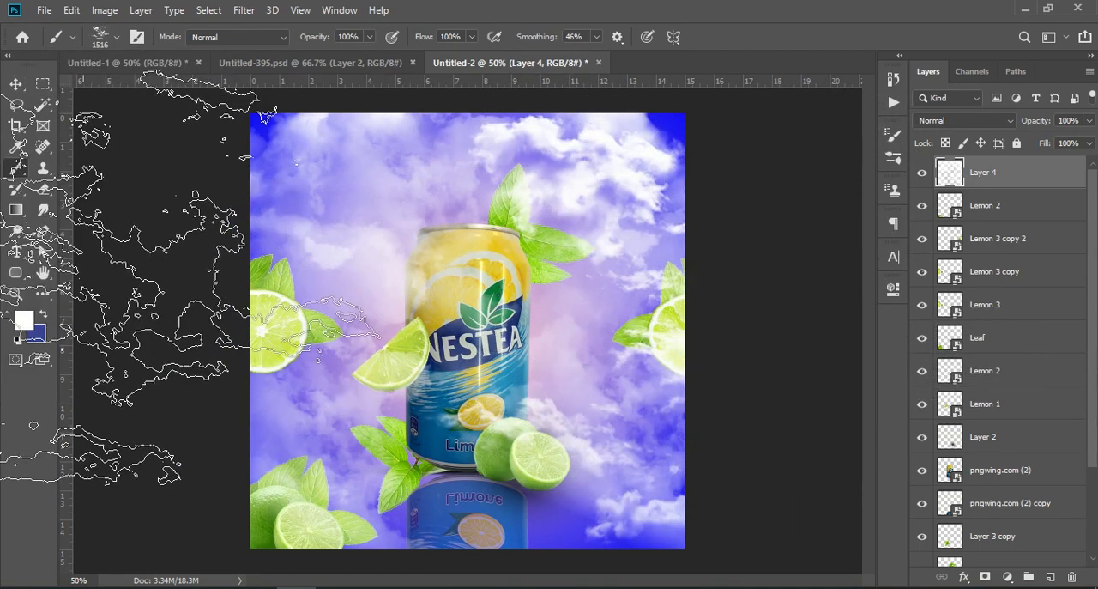
Undo the Clouds1516 stamps and paint clouds along the canvas's top and lower sides with the 1081 px Cloud1081 brush
click(113, 39)
scroll(103, 230, up, 1)
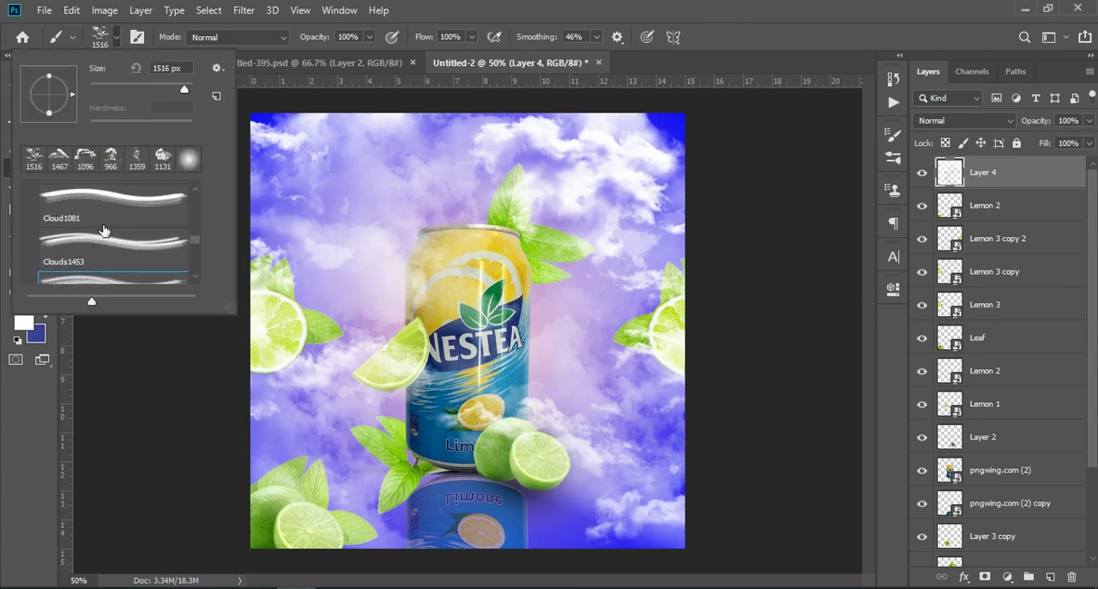
double_click(119, 209)
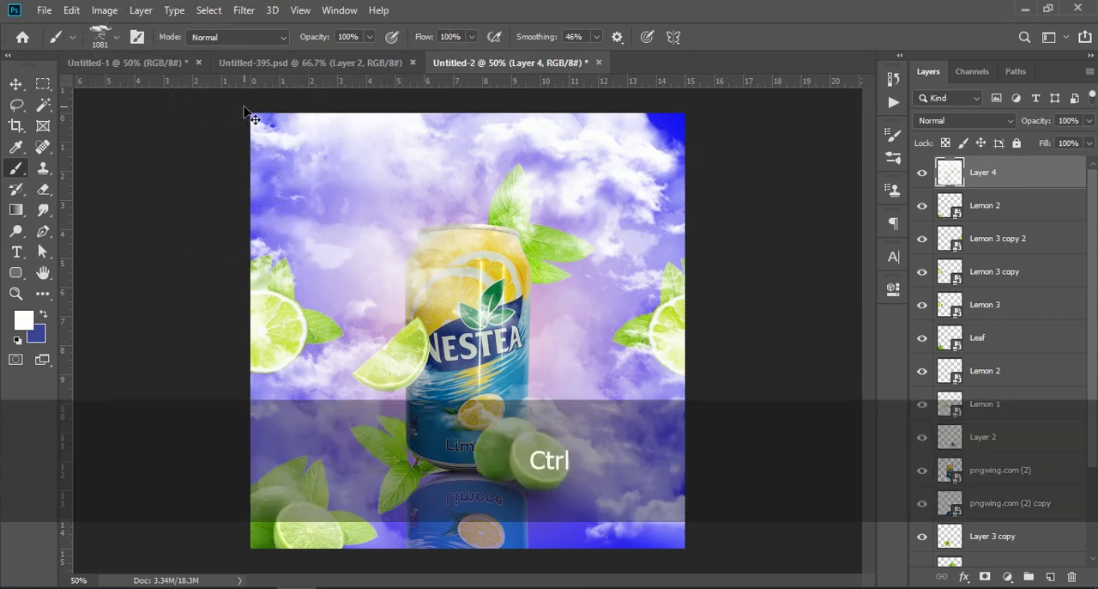
key(ctrl+z)
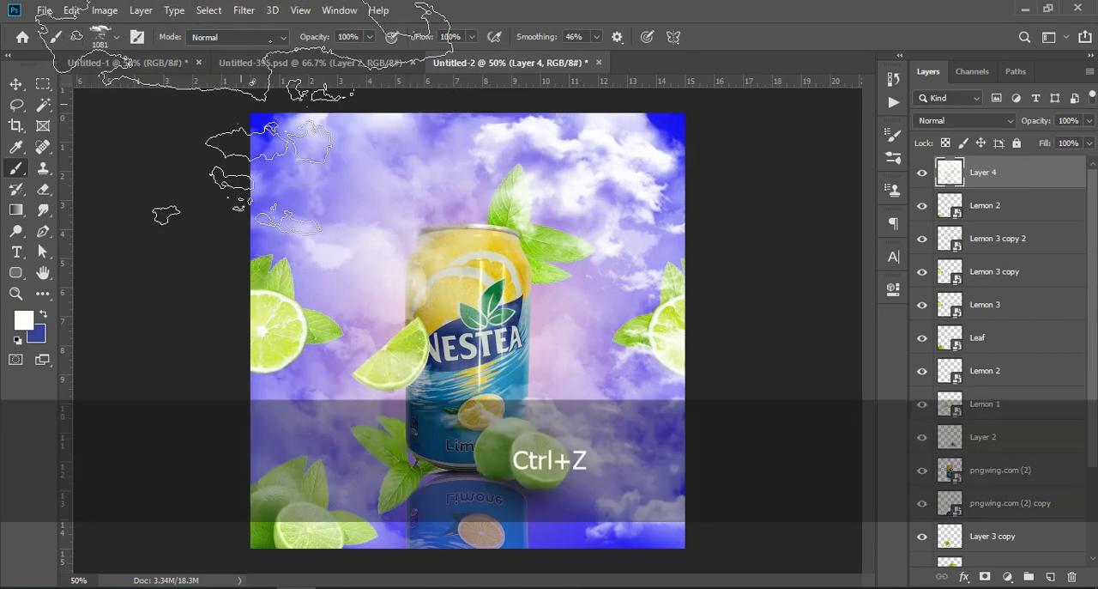
key(ctrl+z)
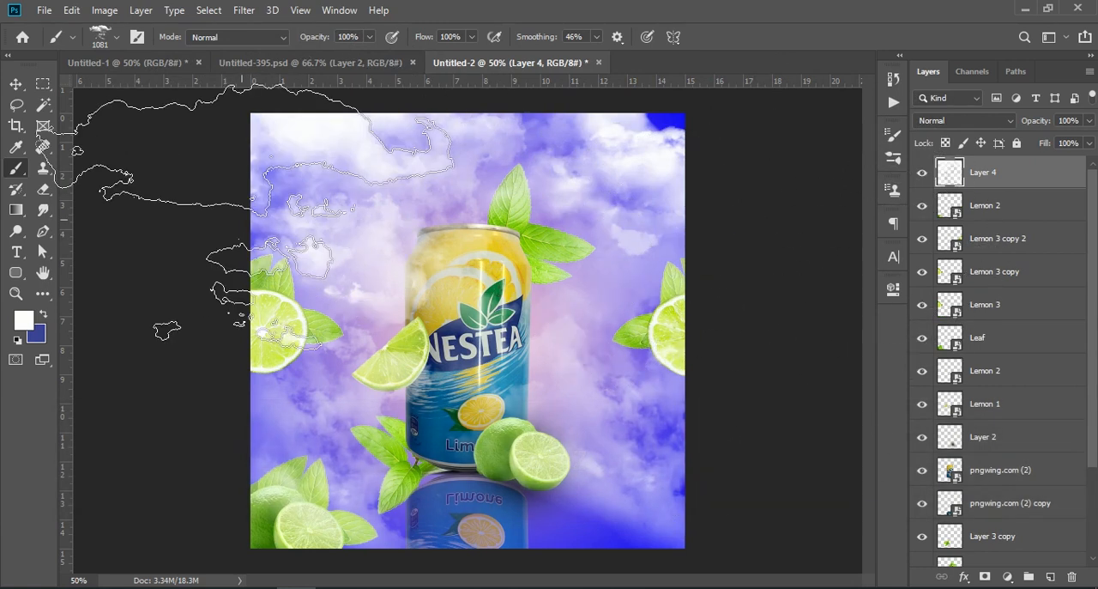
key(ctrl+z)
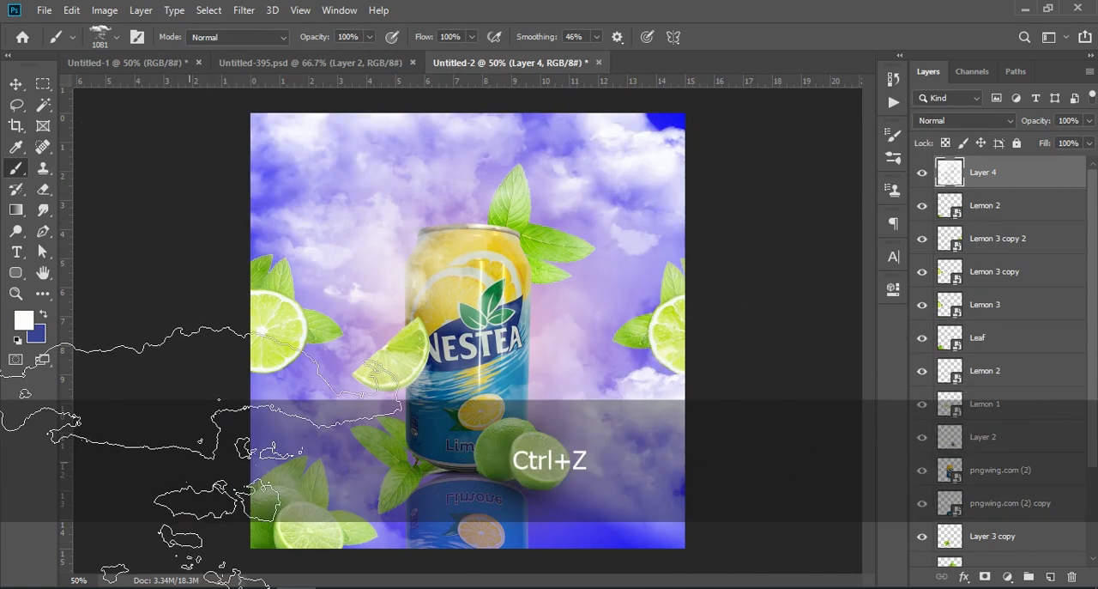
Move the cloud layer down the stack to sit directly above Gradient Fill 1, behind the can, leaves and limes
click(16, 83)
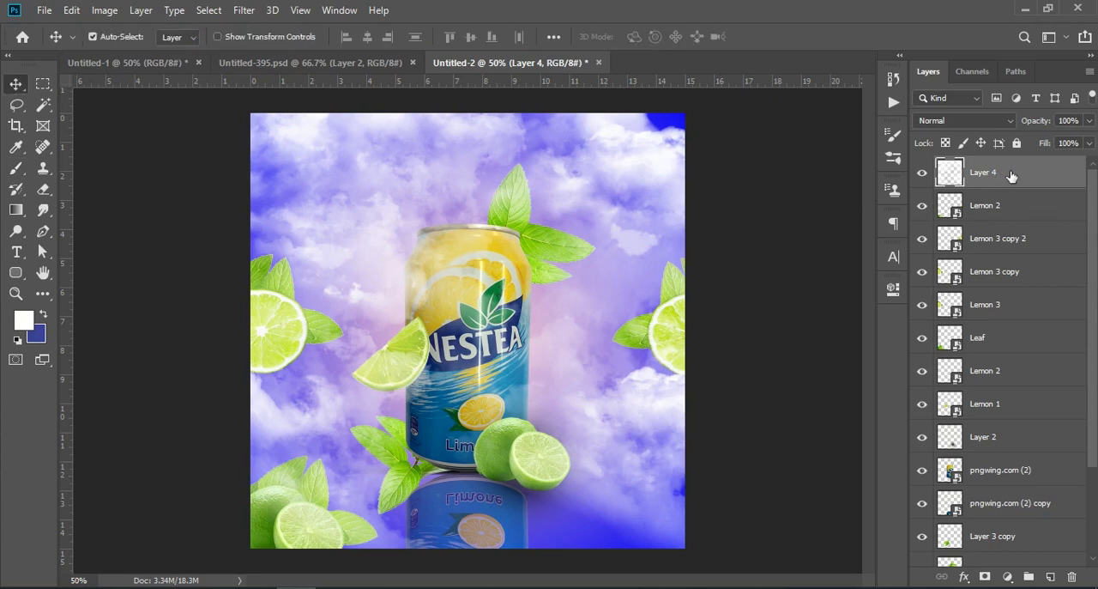
drag(1025, 180, 1045, 554)
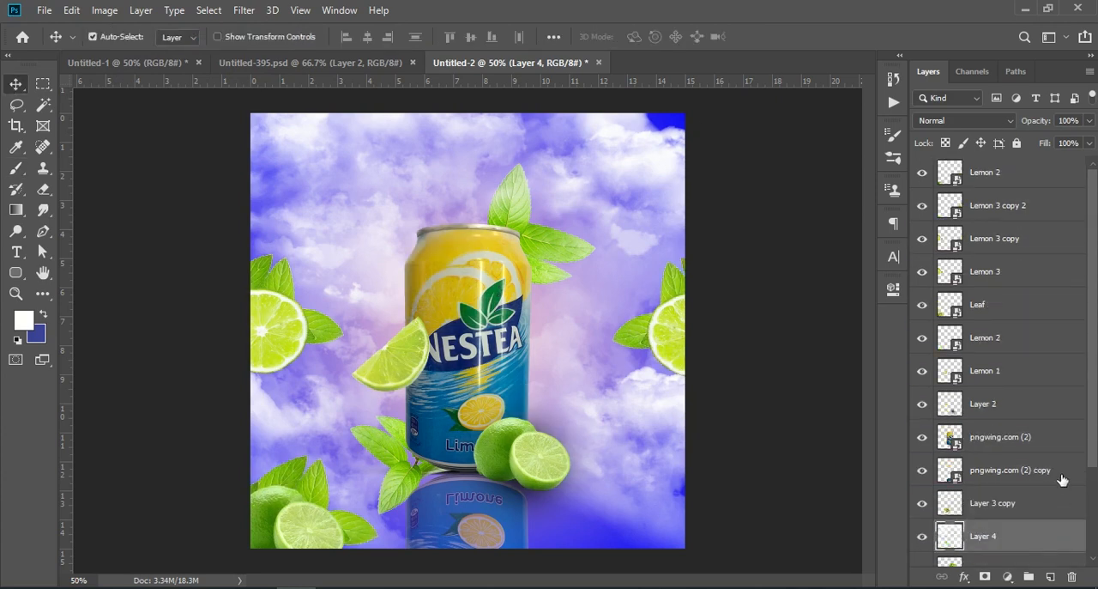
scroll(1064, 468, down, 3)
drag(1045, 423, 1030, 498)
scroll(963, 251, up, 3)
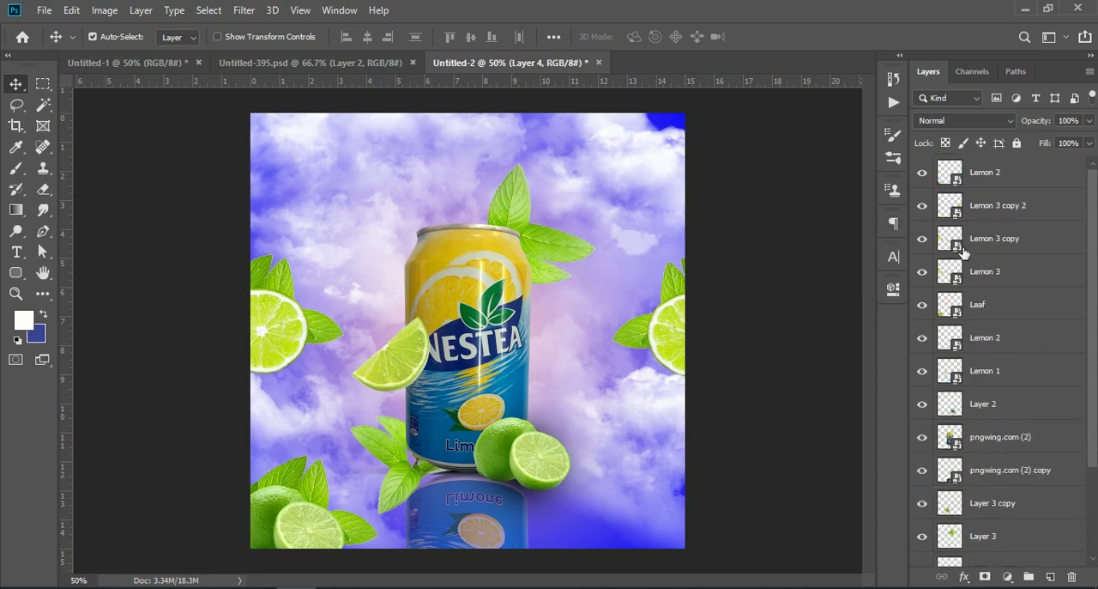
scroll(967, 525, down, 3)
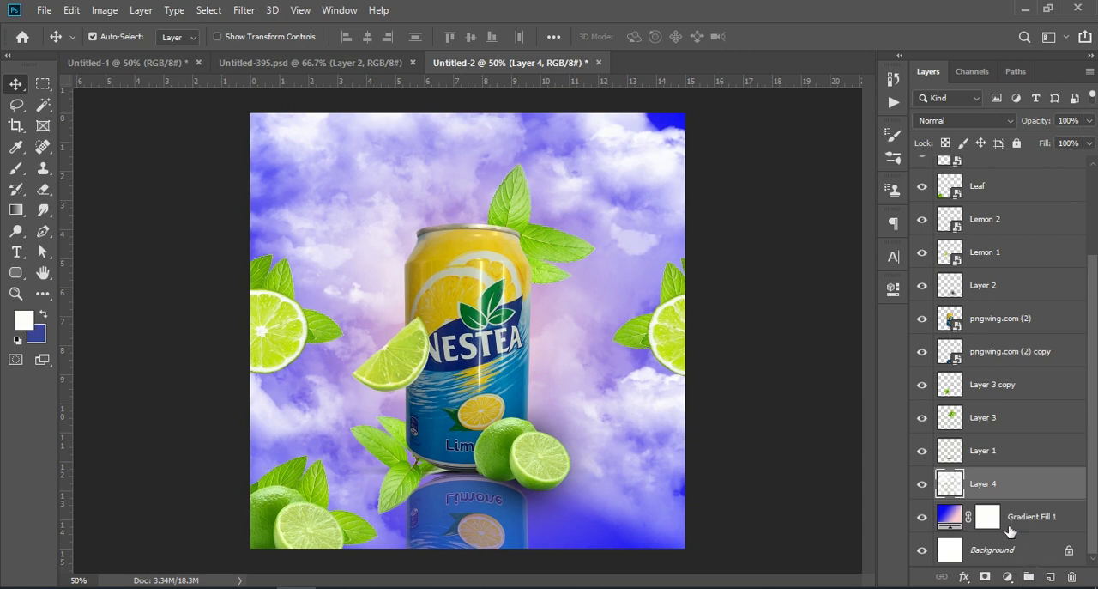
Unlock the Background layer and group all layers from it up to the topmost Lemon 2 into one group
click(1067, 552)
key(shift)
scroll(1056, 262, up, 3)
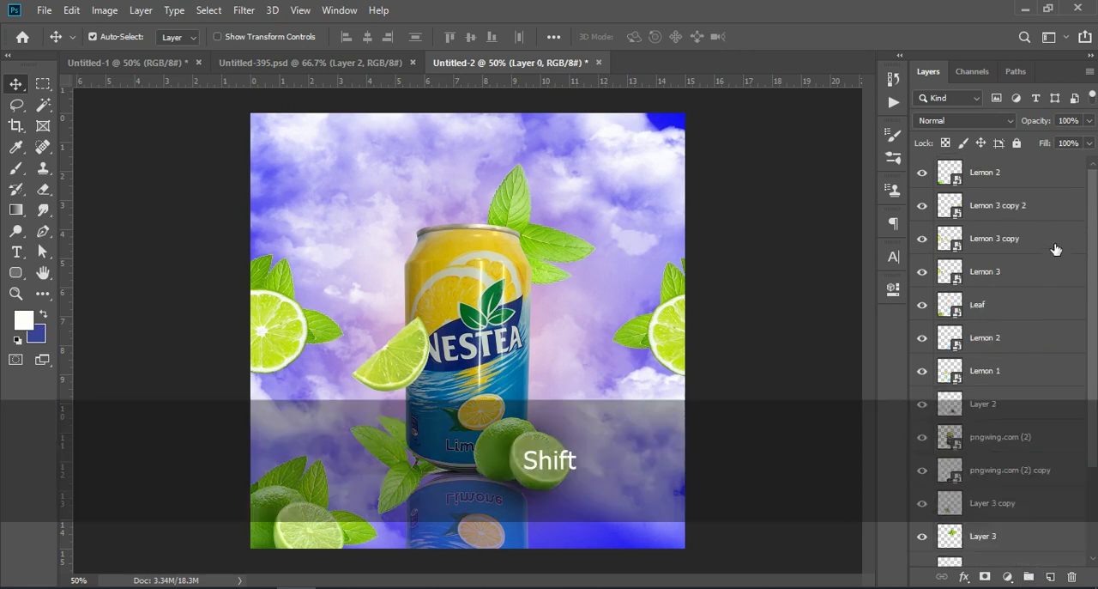
shift+click(1016, 176)
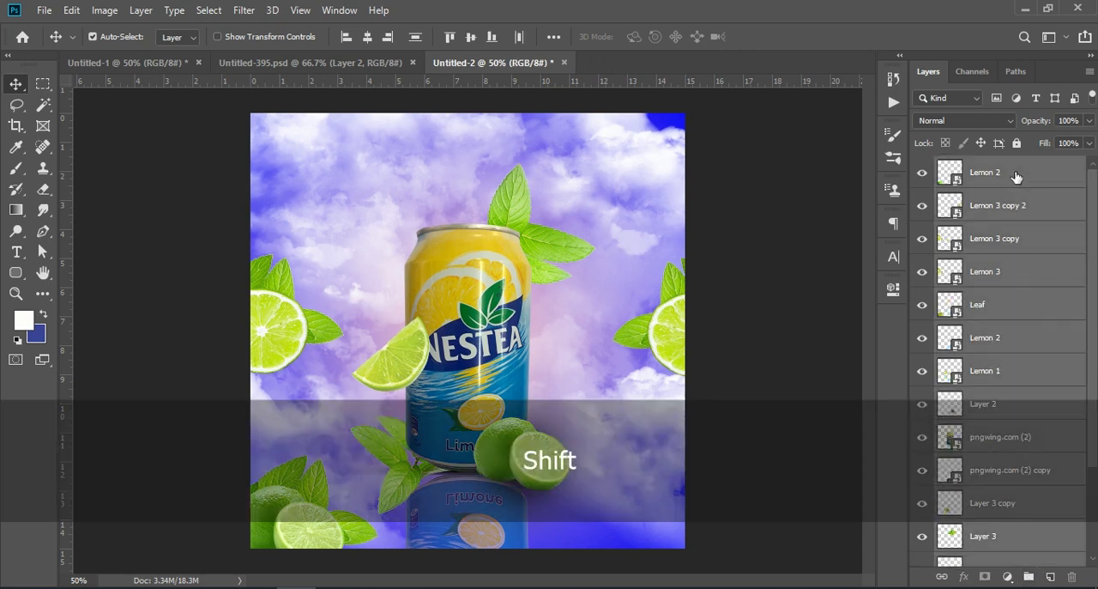
click(1029, 576)
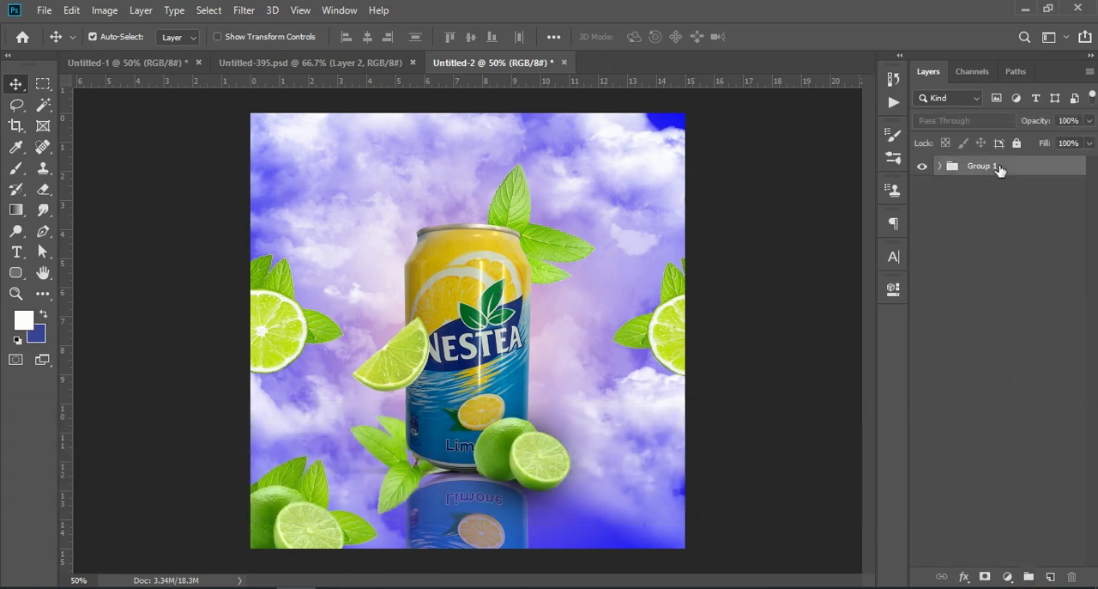
Stamp all visible artwork into a new merged layer above Group 1
click(999, 170)
key(ctrl)
key(shift+ctrl+alt+e)
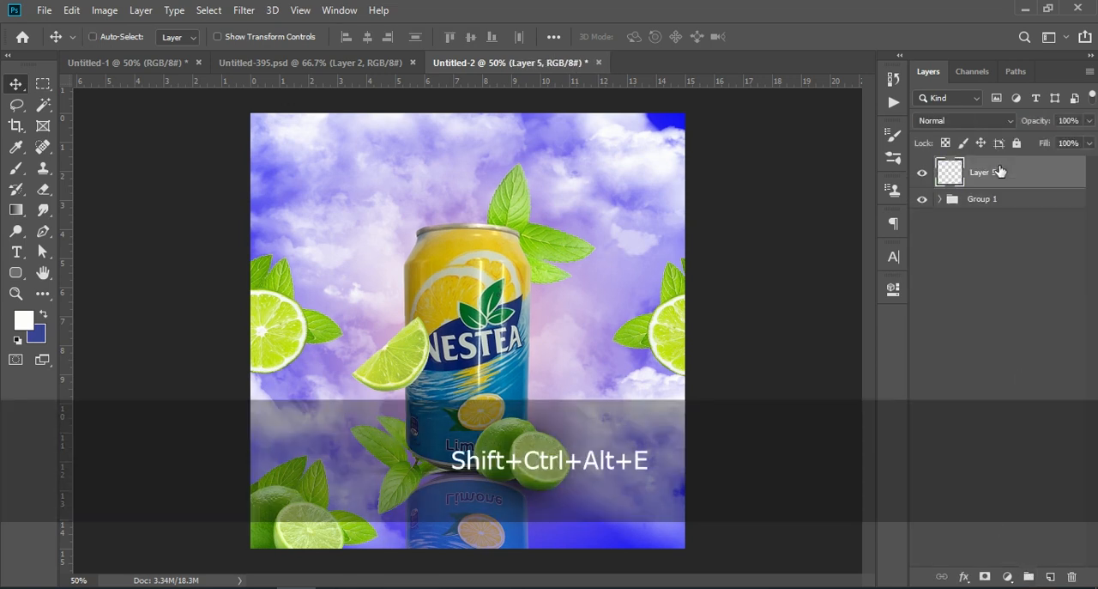
Open the Camera Raw Filter on the merged layer and set Contrast +24, Highlights +21, Shadows +17, Whites +19 and Blacks +22
click(244, 9)
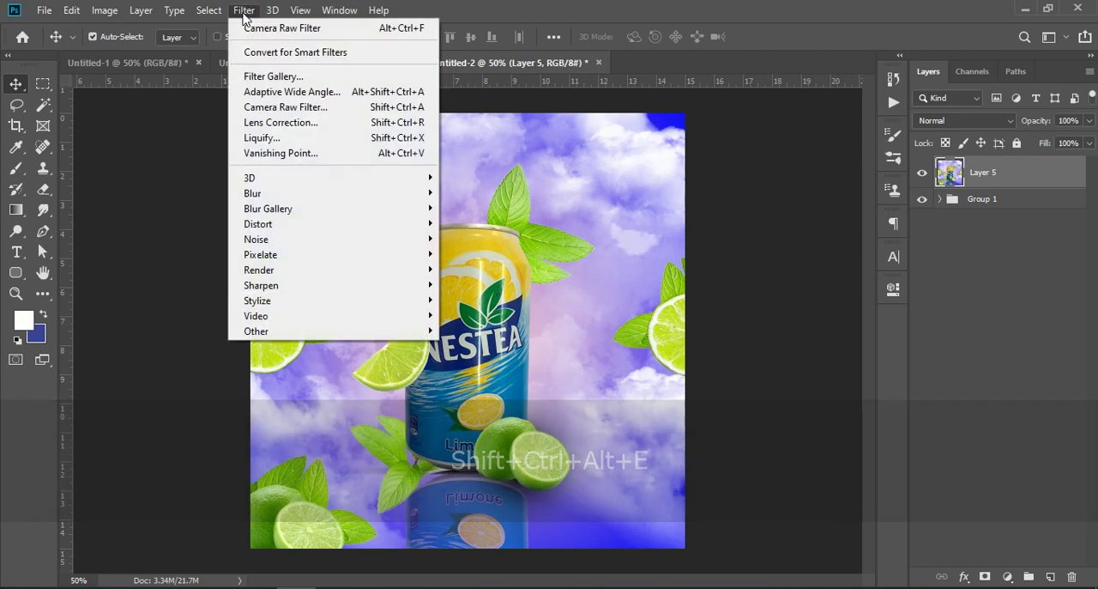
click(331, 110)
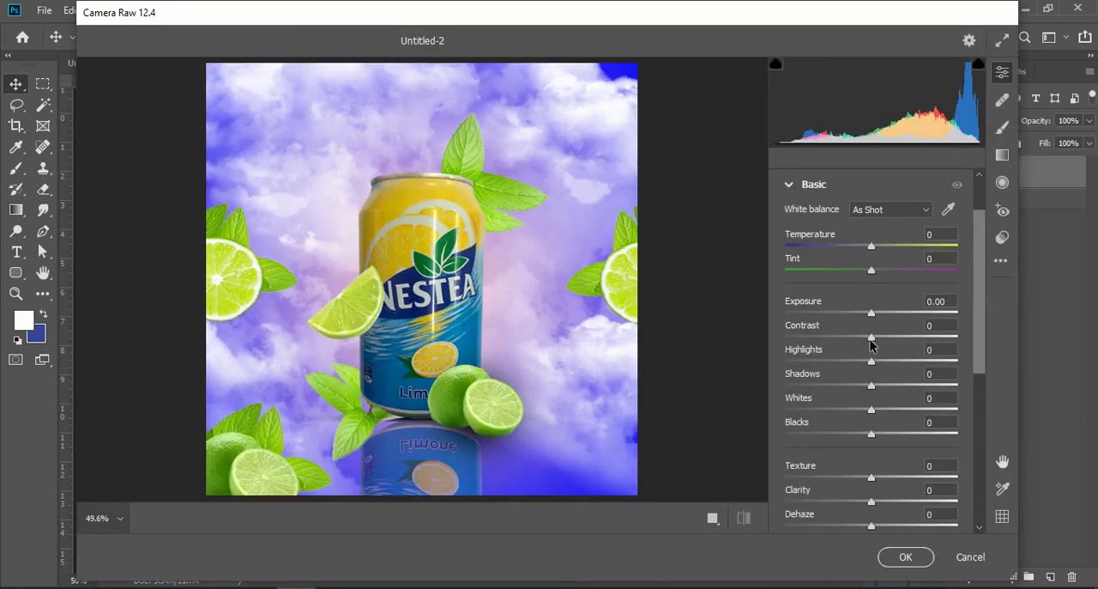
drag(872, 342, 894, 440)
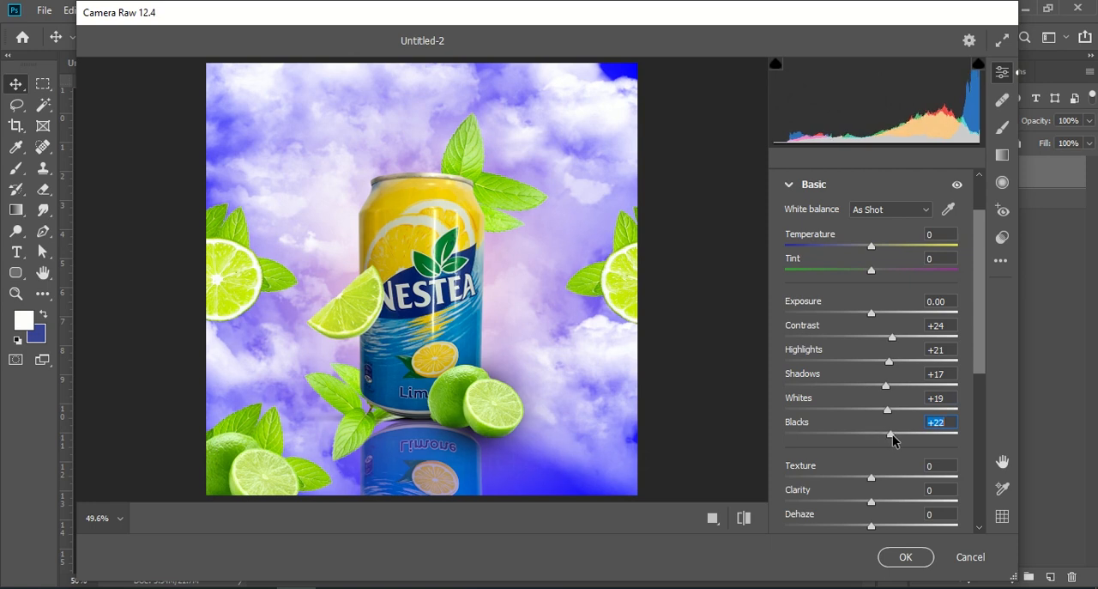
Set Texture to +16, Clarity to +13, Dehaze to +9, Vibrance to +20 and Saturation to +10 in Camera Raw
scroll(888, 438, down, 2)
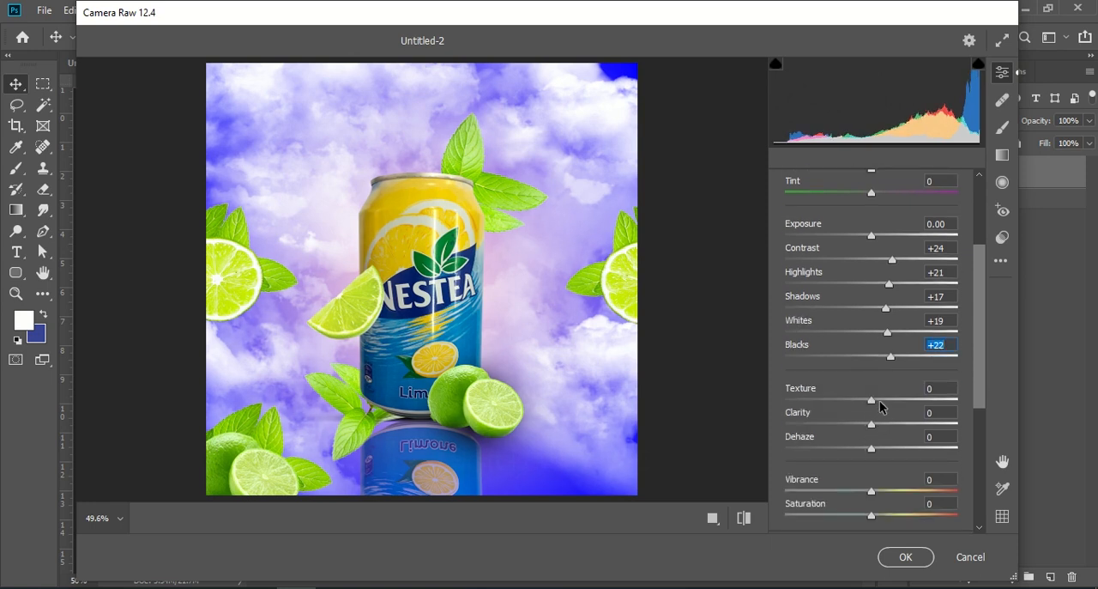
drag(874, 401, 887, 444)
scroll(899, 449, down, 2)
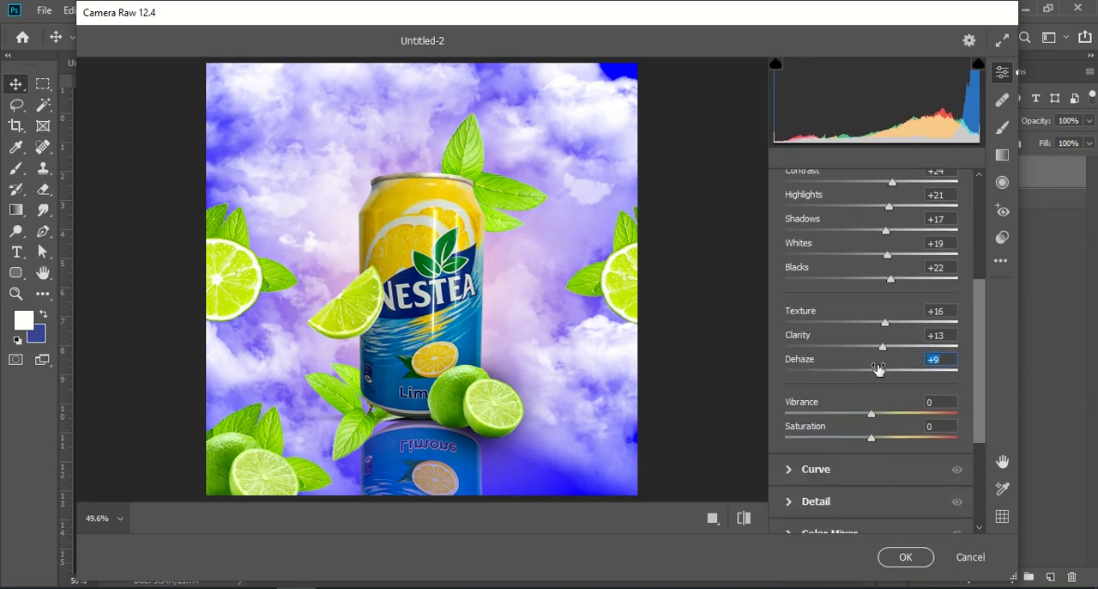
drag(874, 418, 882, 438)
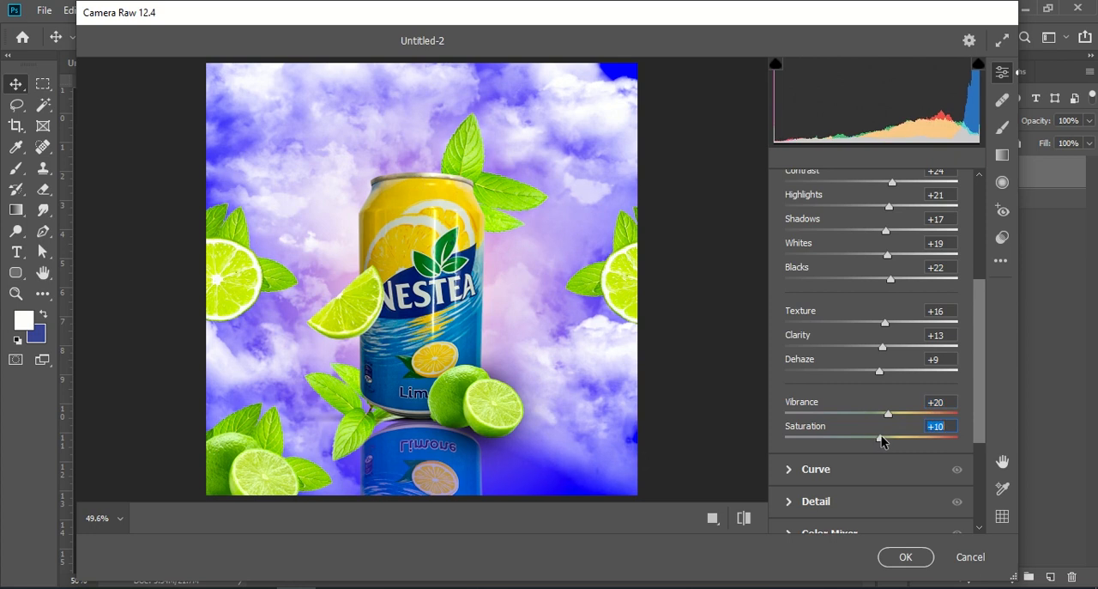
Readjust the tones to Contrast -7, Highlights +35, Shadows +8, Whites +24 and Blacks -3
scroll(888, 361, up, 4)
scroll(893, 343, up, 1)
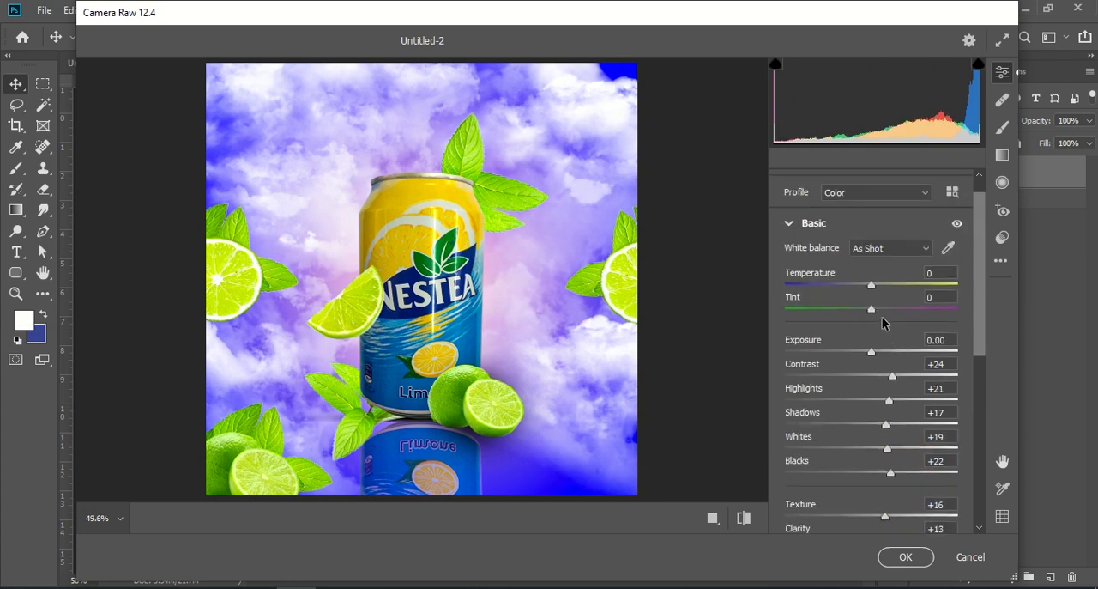
drag(892, 375, 865, 390)
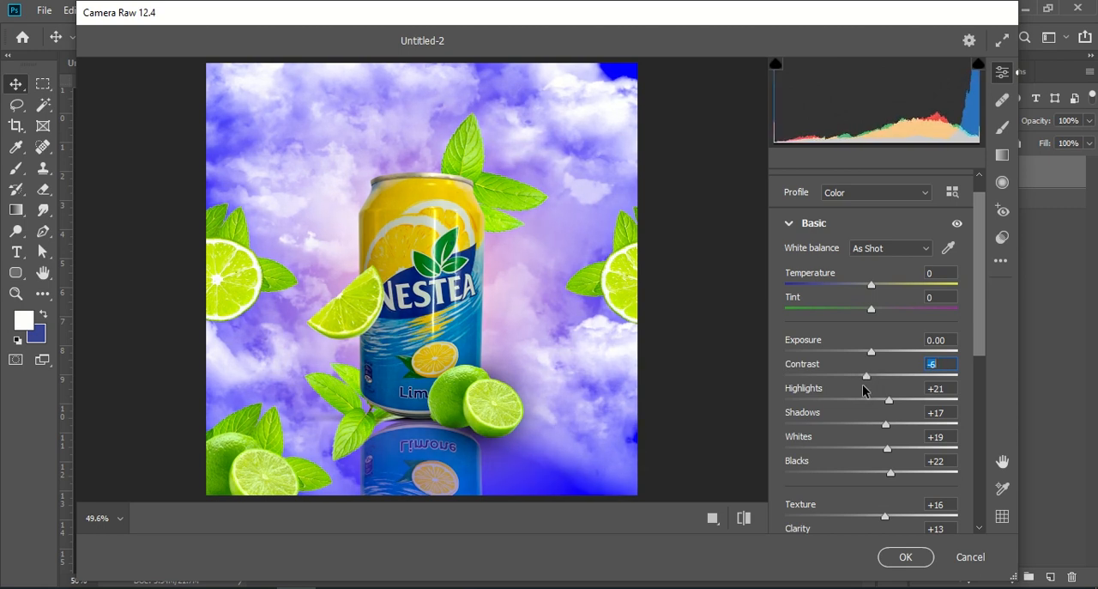
scroll(864, 387, down, 2)
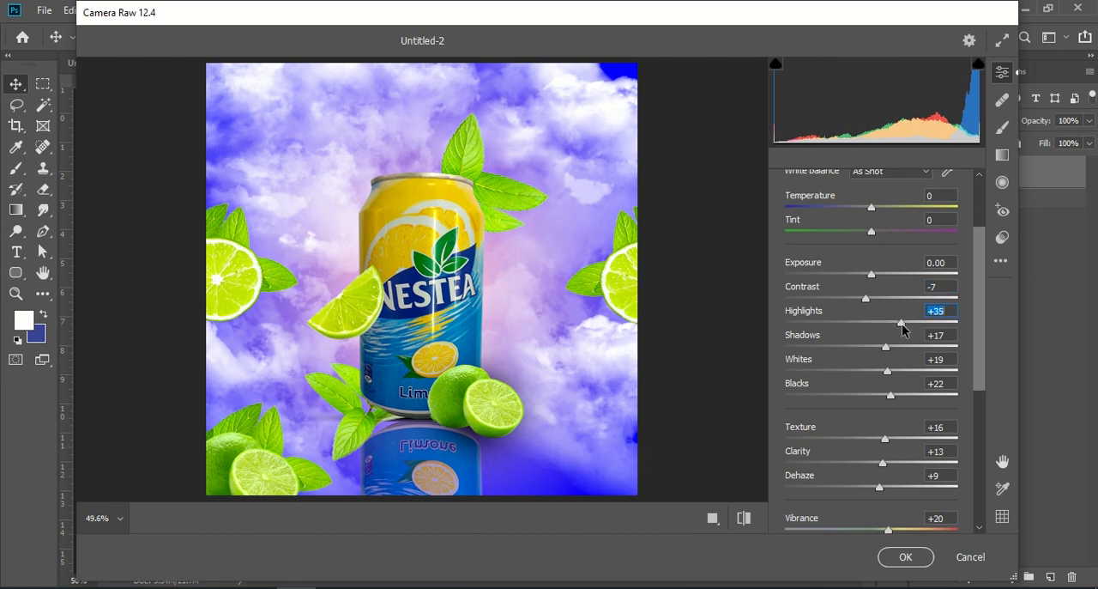
drag(886, 347, 895, 400)
click(888, 372)
click(891, 396)
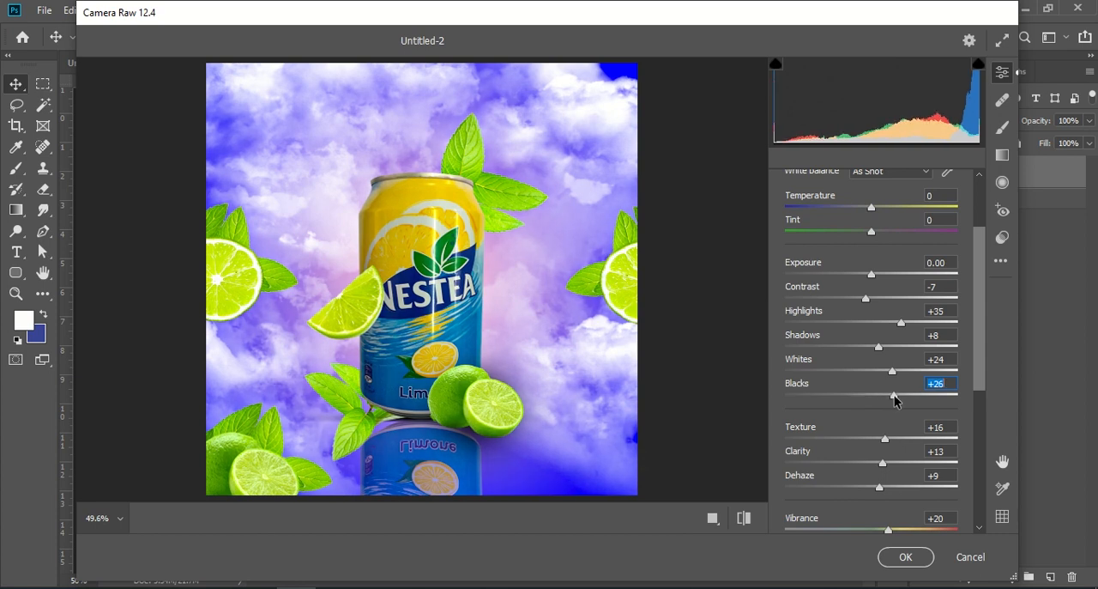
click(870, 396)
Set Texture to +27, Clarity to +37 and Dehaze to +10, and apply the Camera Raw Filter
scroll(922, 395, down, 2)
mouse_move(887, 360)
mouse_down()
mouse_move(899, 365)
mouse_move(853, 388)
mouse_move(910, 390)
mouse_move(894, 362)
mouse_up()
mouse_move(879, 412)
mouse_down()
mouse_move(892, 413)
mouse_move(880, 413)
mouse_up()
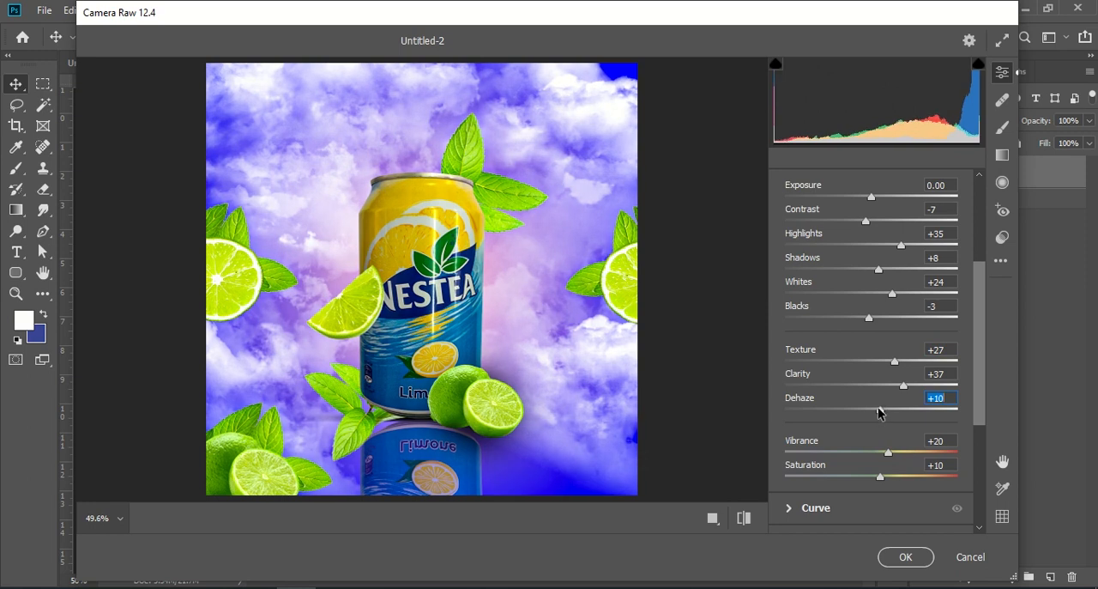
click(897, 553)
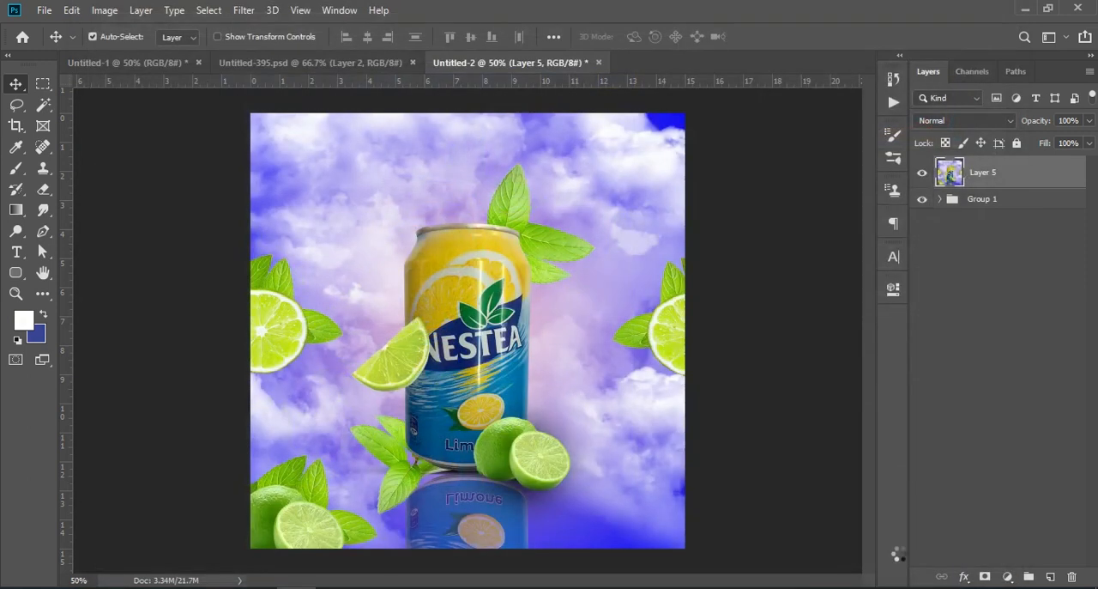
Hide the merged Layer 5, and inside Group 1 hide the cloud layer (Layer 4) and Gradient Fill 1
click(939, 203)
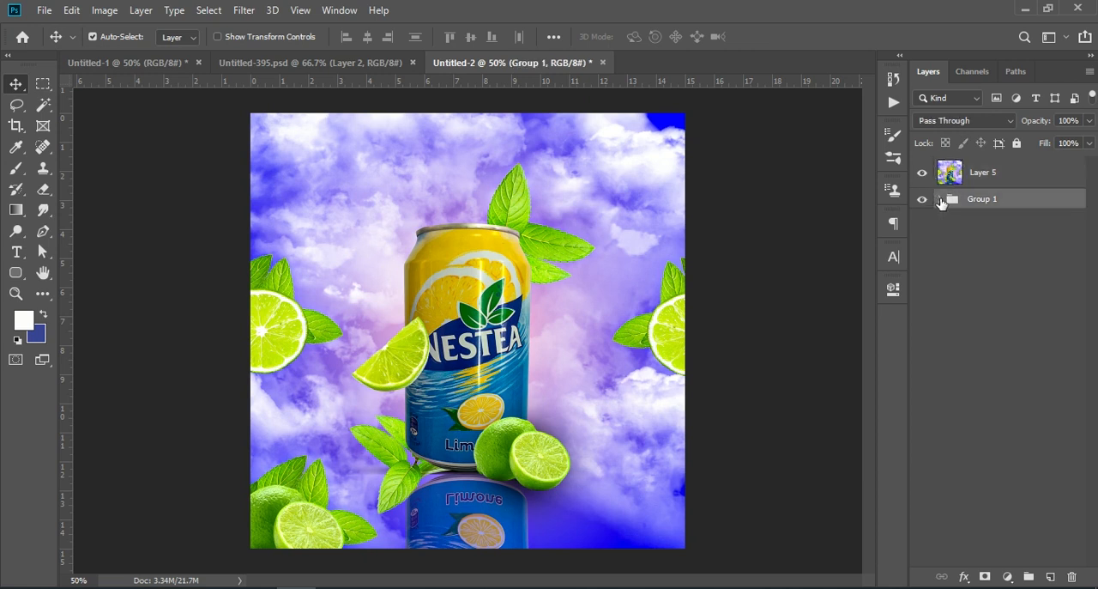
click(940, 200)
scroll(961, 317, down, 5)
scroll(987, 318, up, 5)
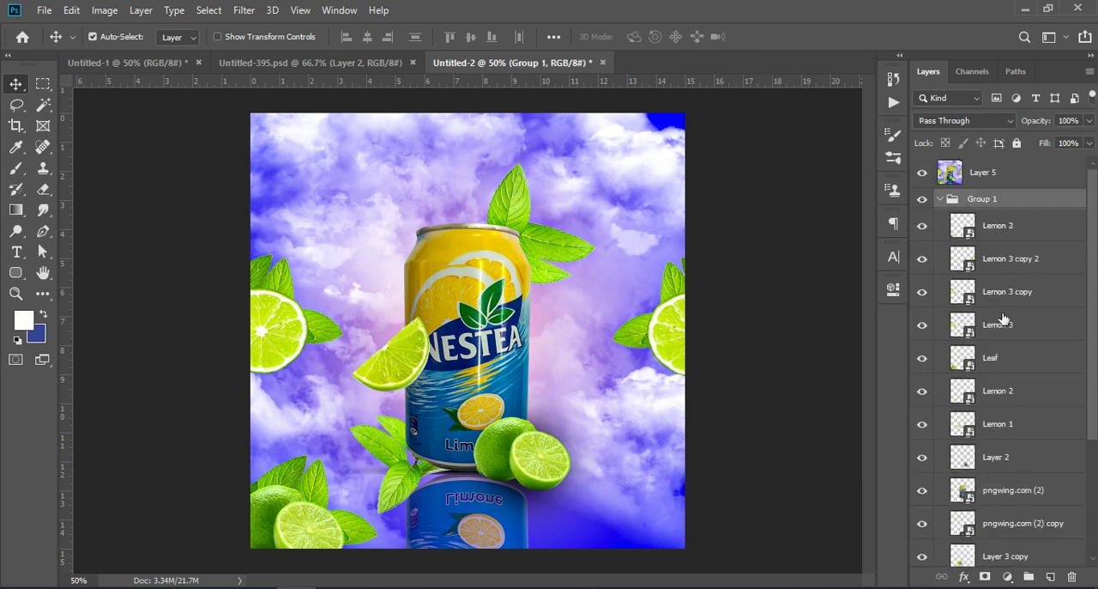
scroll(959, 316, down, 5)
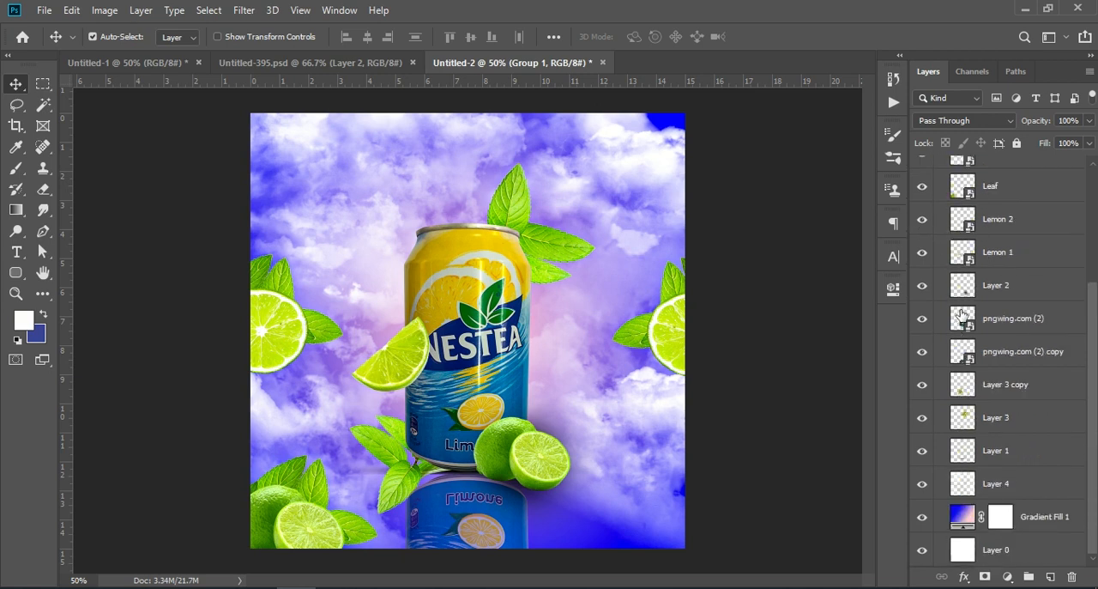
scroll(931, 386, up, 5)
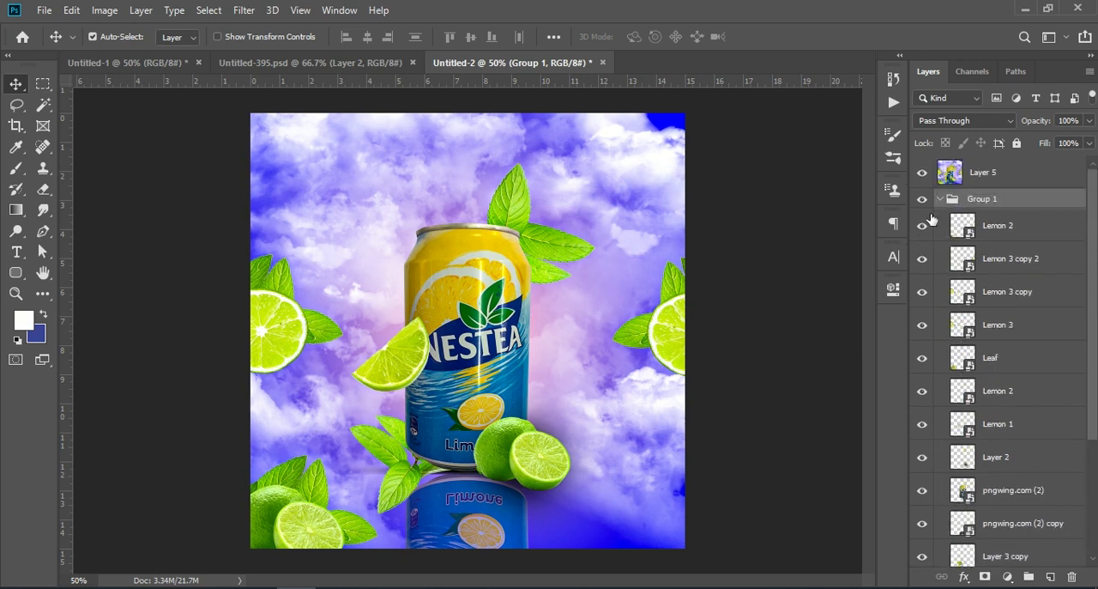
click(923, 173)
scroll(1019, 435, down, 5)
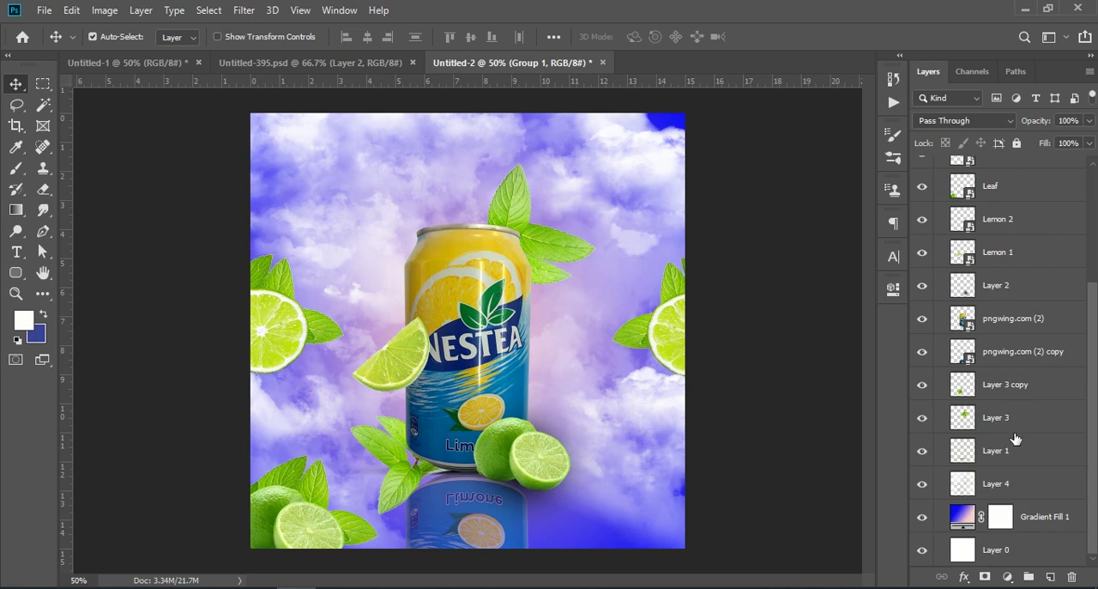
click(922, 485)
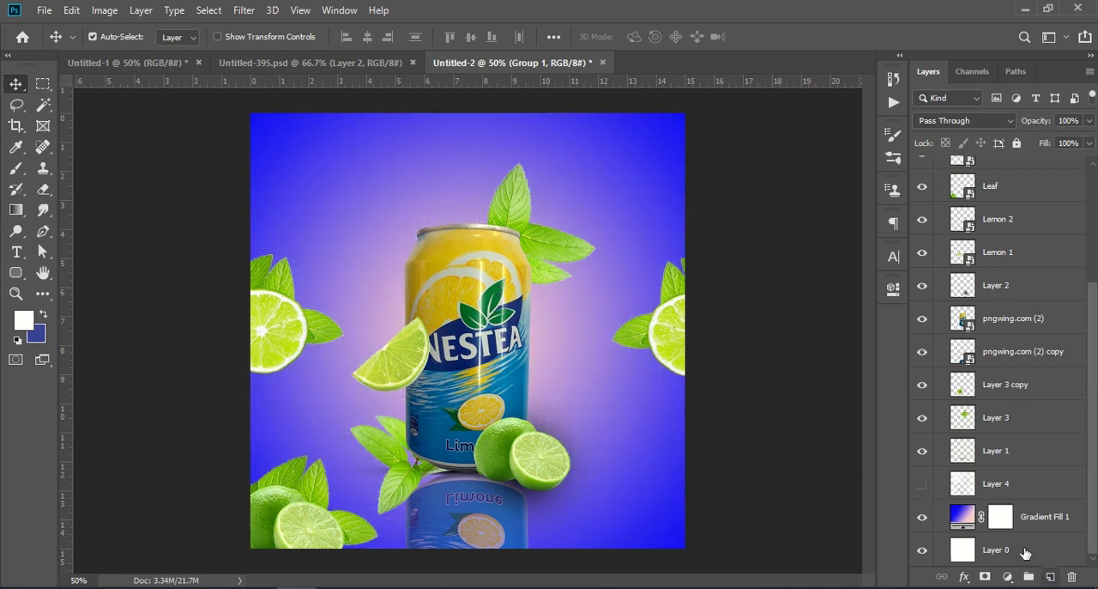
click(1036, 524)
click(923, 518)
Add a Solid Color fill layer directly above Layer 0 in bright lime green 84d701
click(1004, 550)
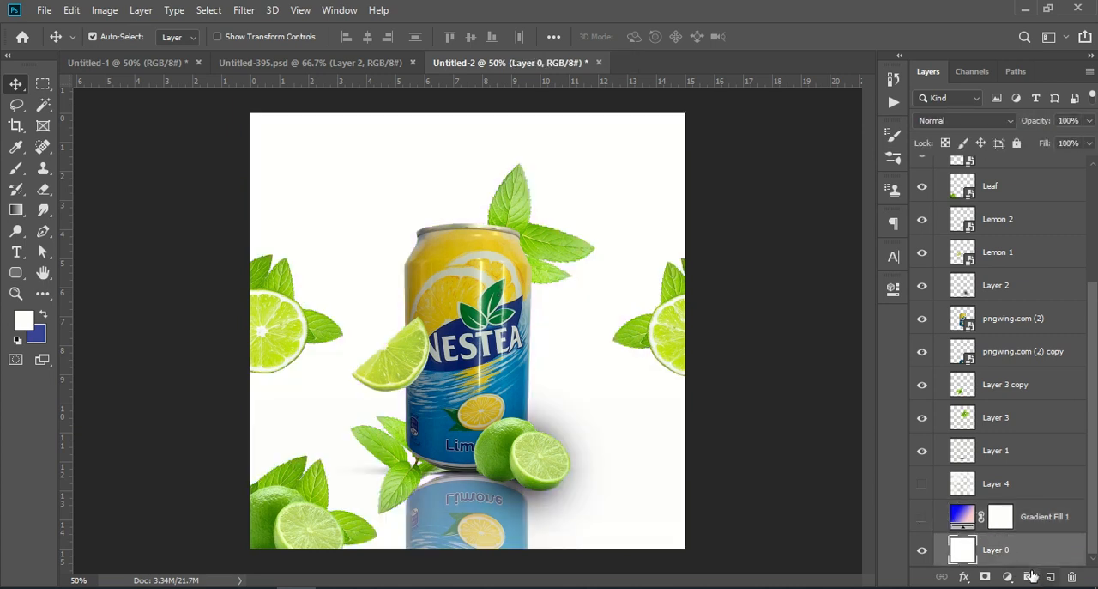
click(1009, 576)
click(1020, 290)
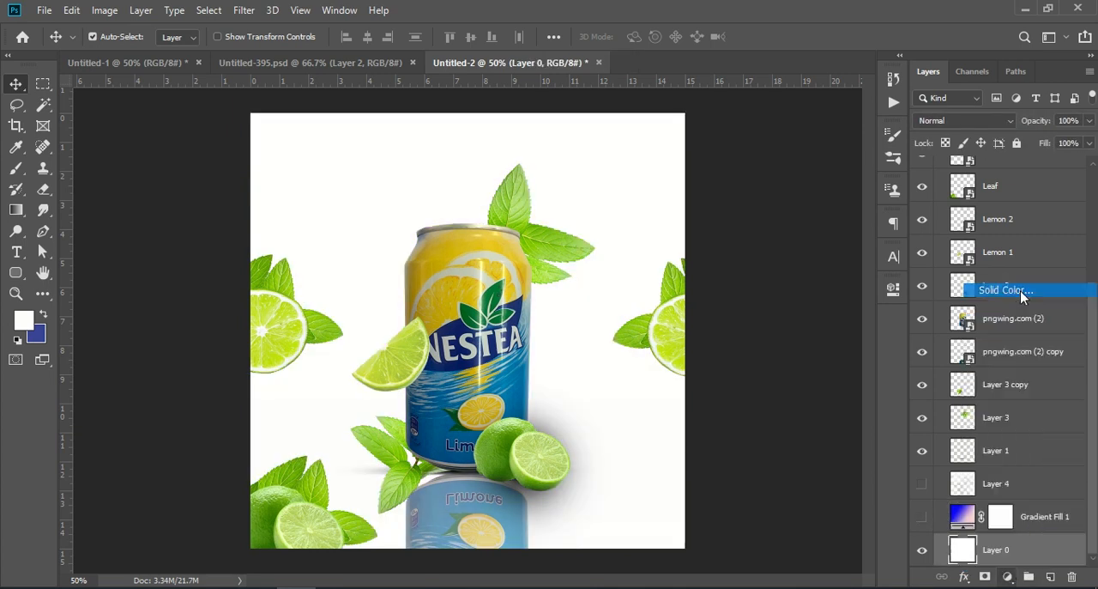
drag(849, 412, 849, 404)
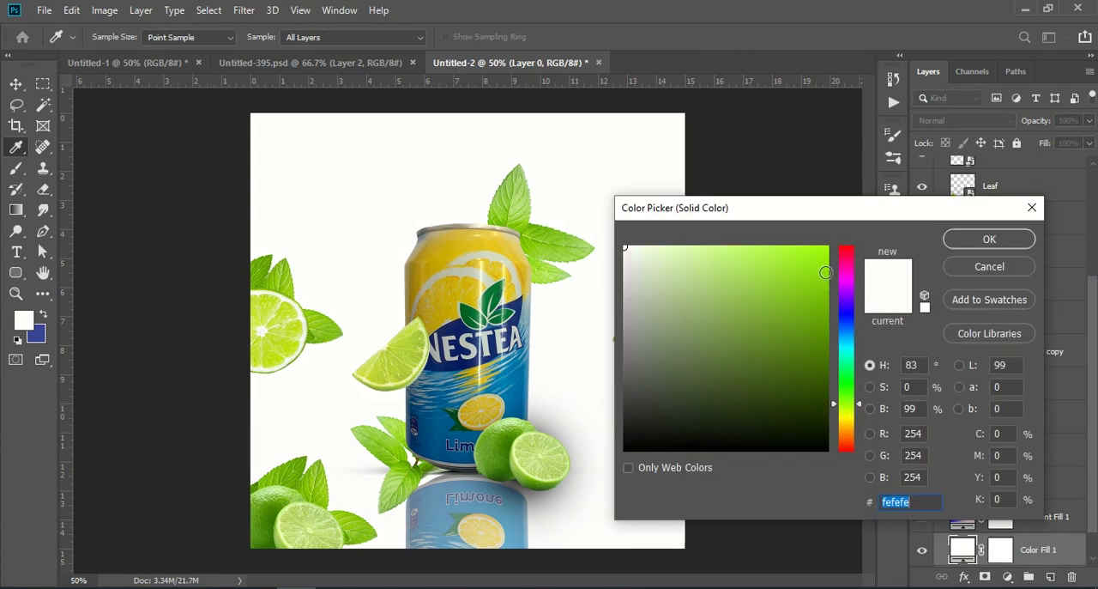
click(826, 249)
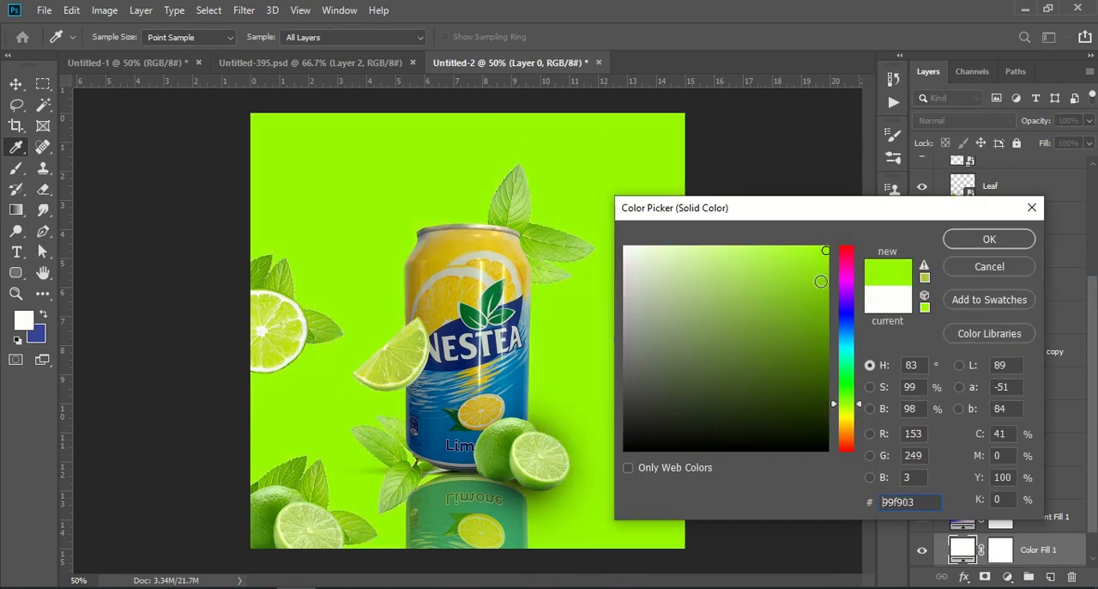
click(821, 281)
click(826, 289)
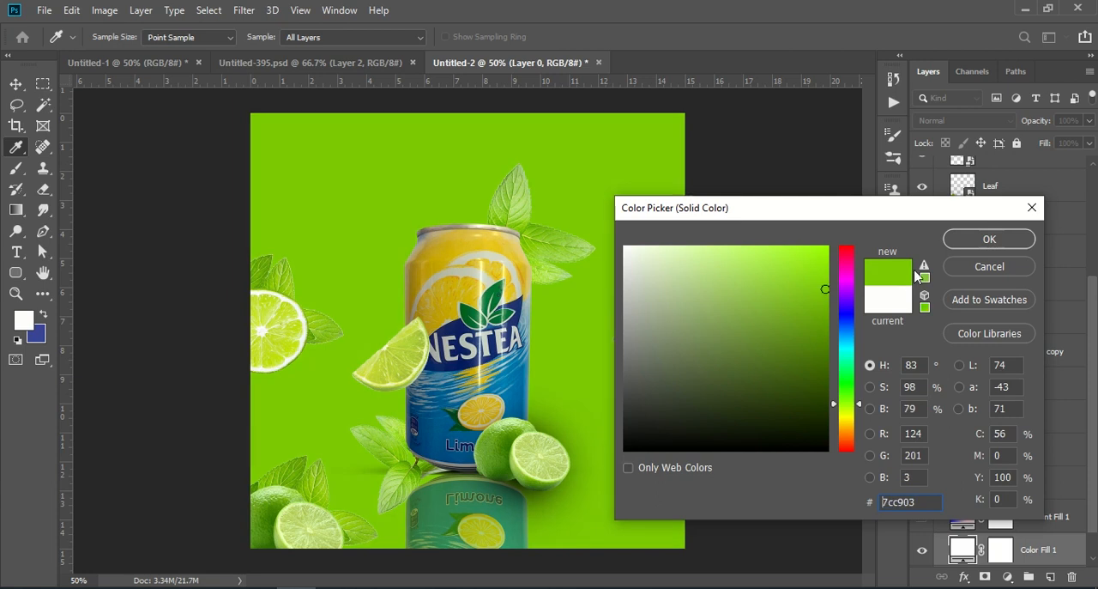
click(826, 276)
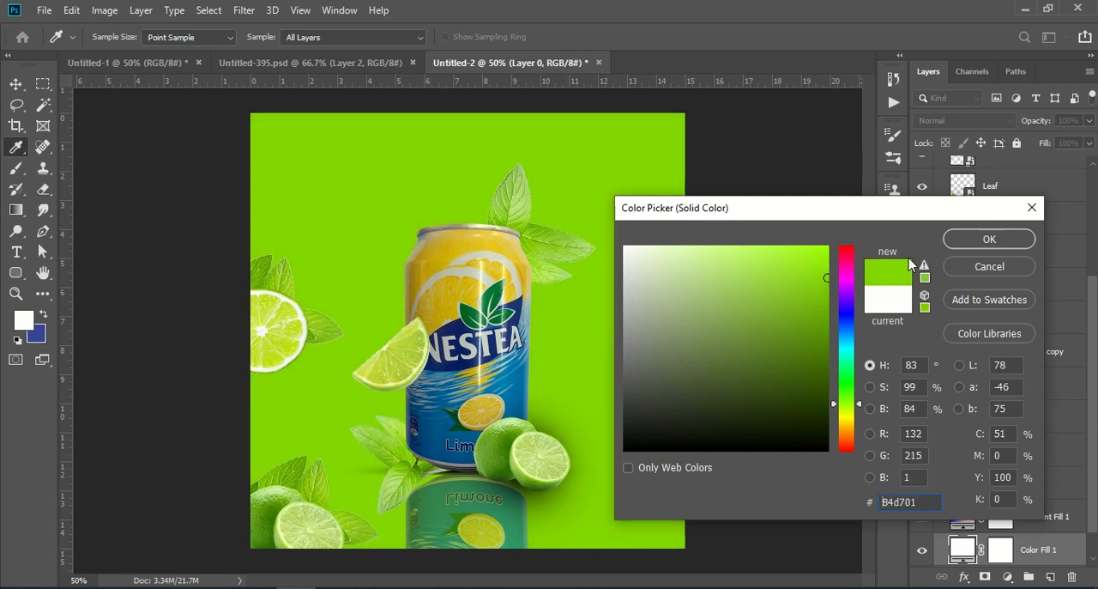
click(989, 239)
key(v)
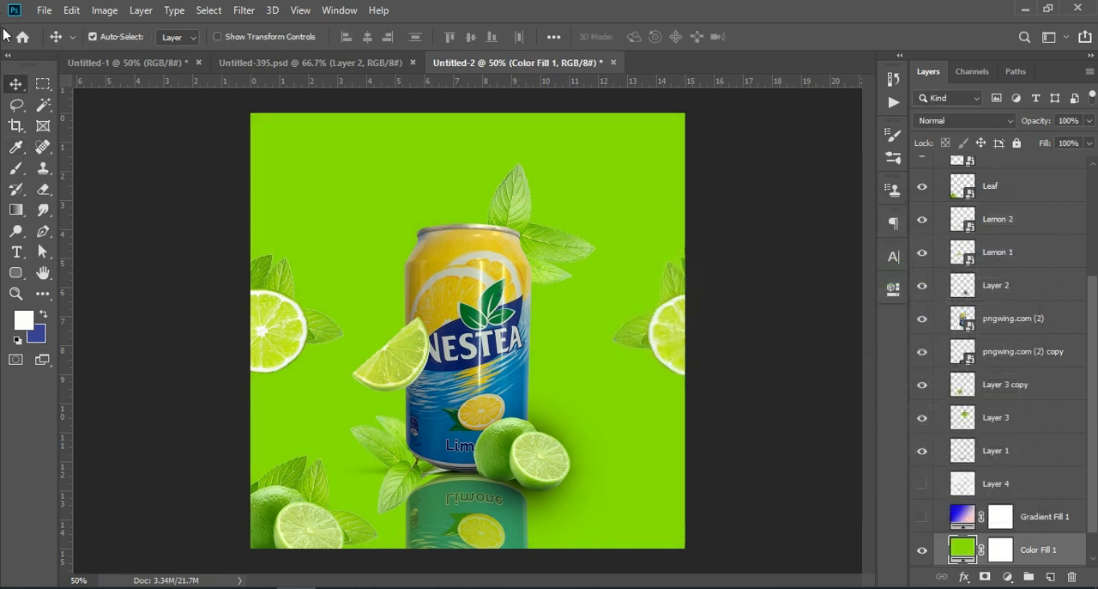
Choose the 448 px watersplash_small.jpg brush for the Brush tool
click(16, 167)
click(117, 37)
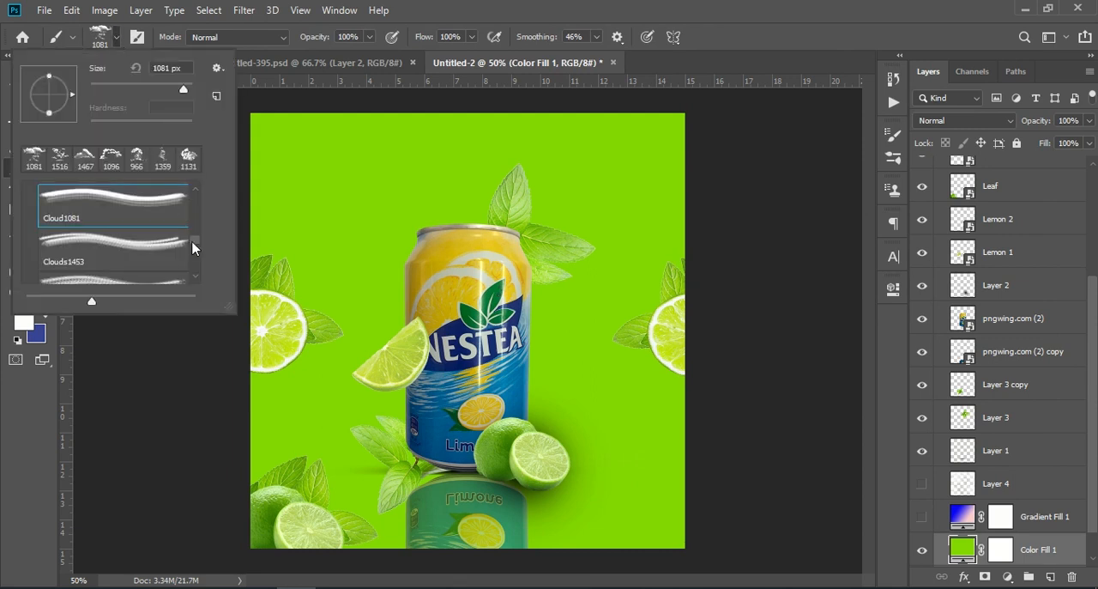
drag(193, 248, 194, 277)
click(135, 273)
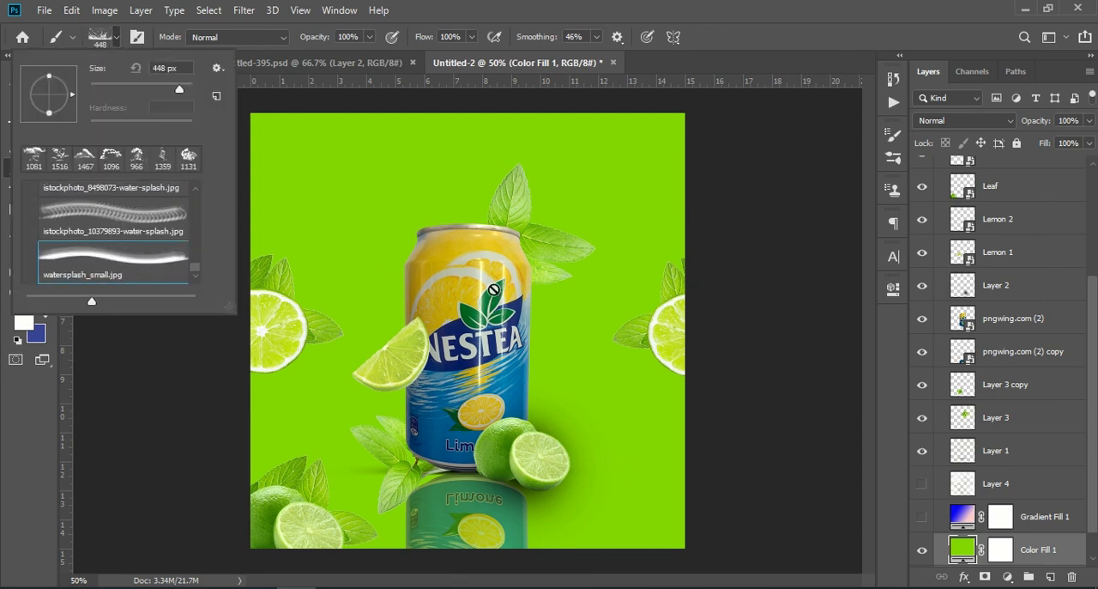
Add a new empty layer directly above the topmost Lemon 2 layer inside Group 1
scroll(1025, 463, up, 5)
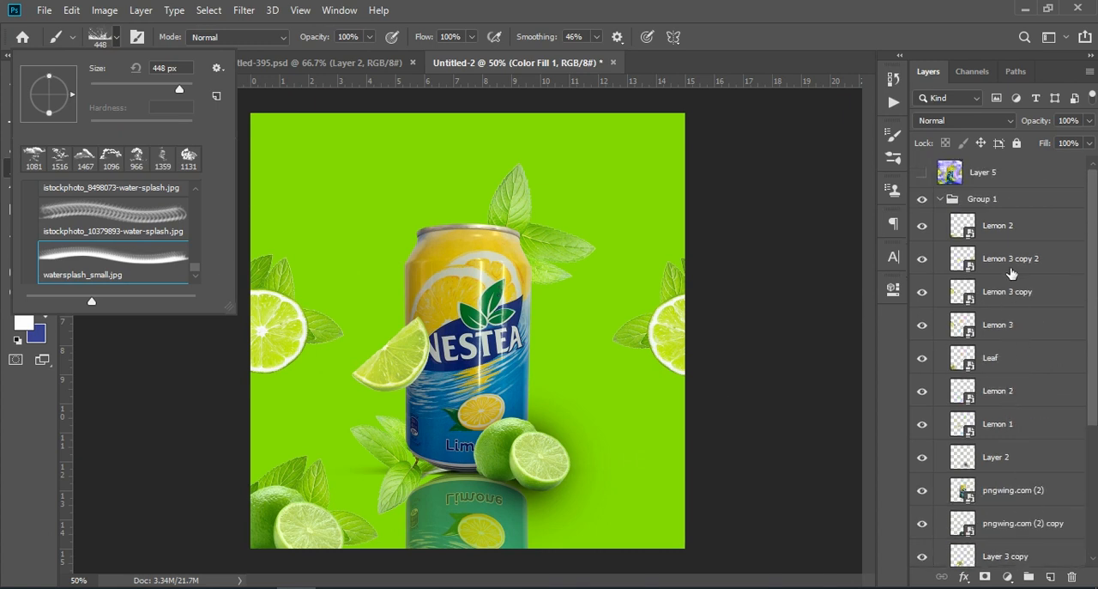
click(1013, 228)
click(1013, 229)
click(1050, 577)
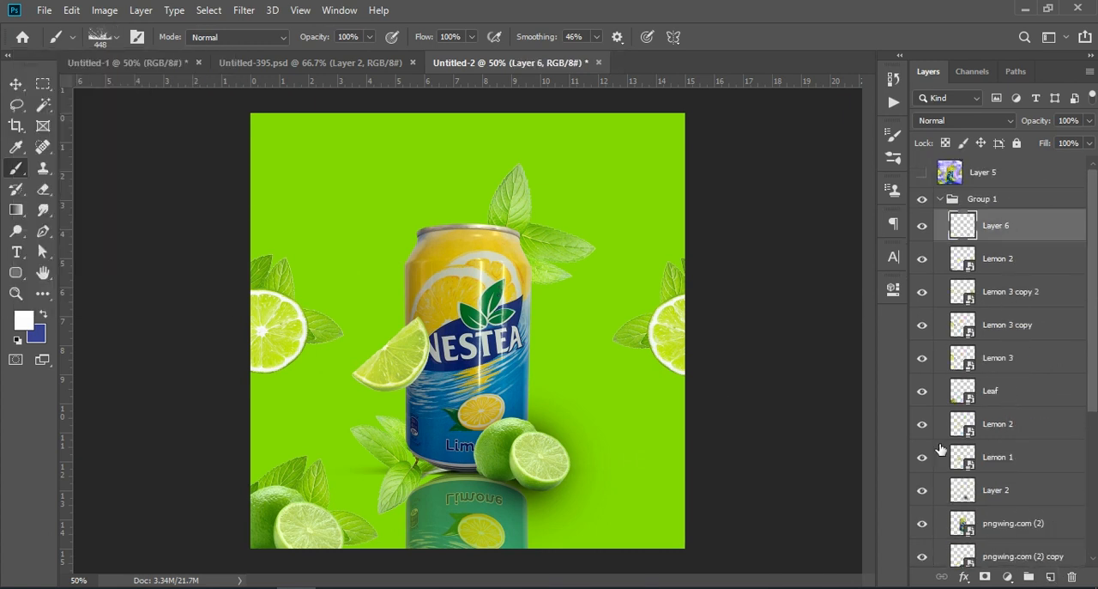
Switch the Brush tool to the istockphoto_8498073-water-splash.jpg brush
click(115, 39)
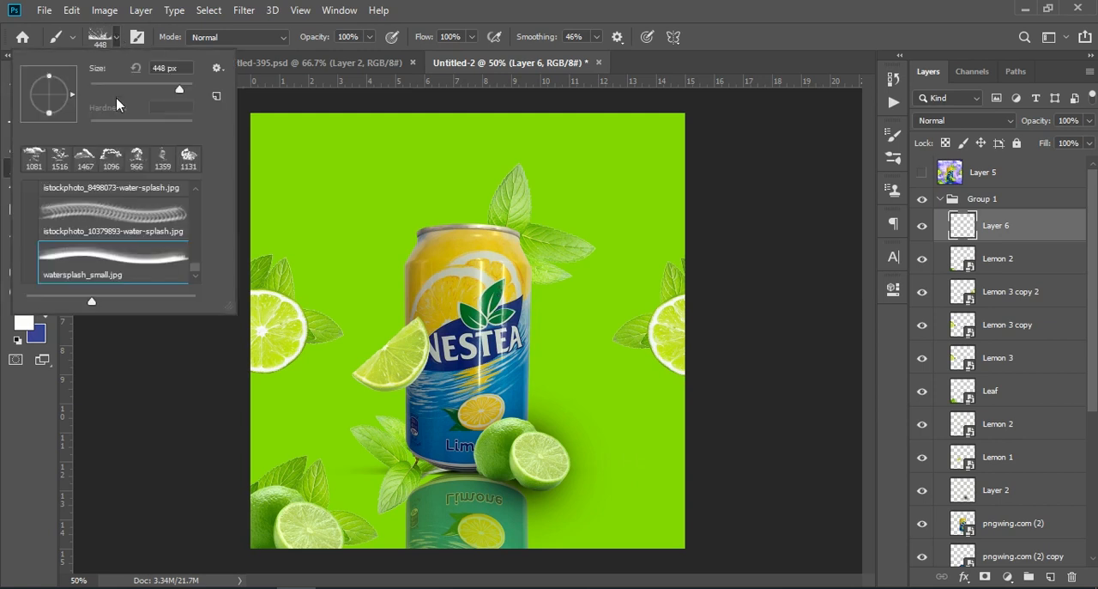
click(128, 221)
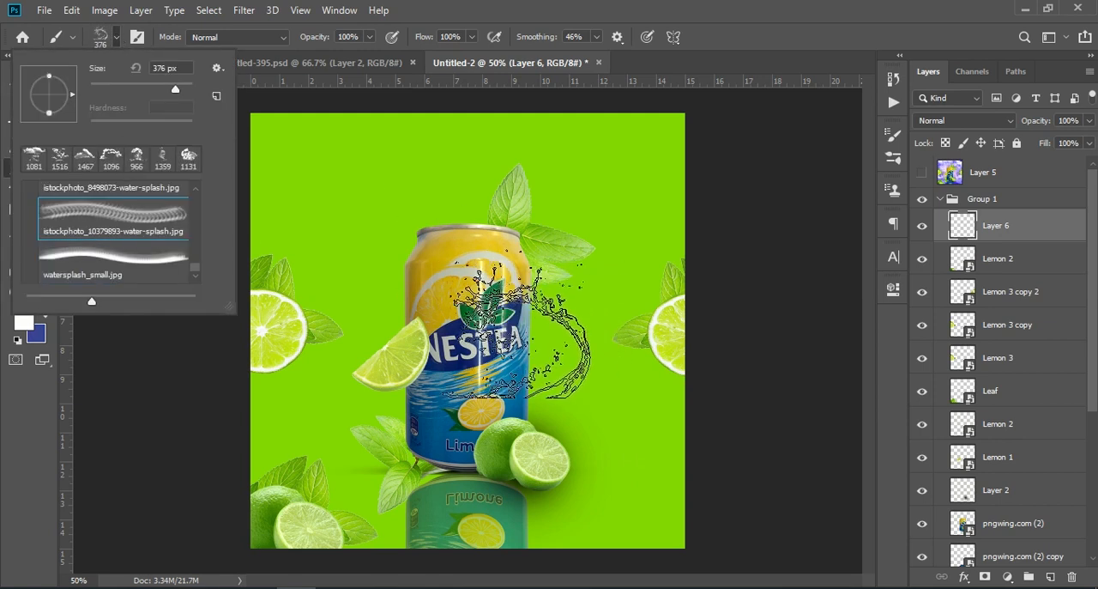
scroll(94, 218, up, 1)
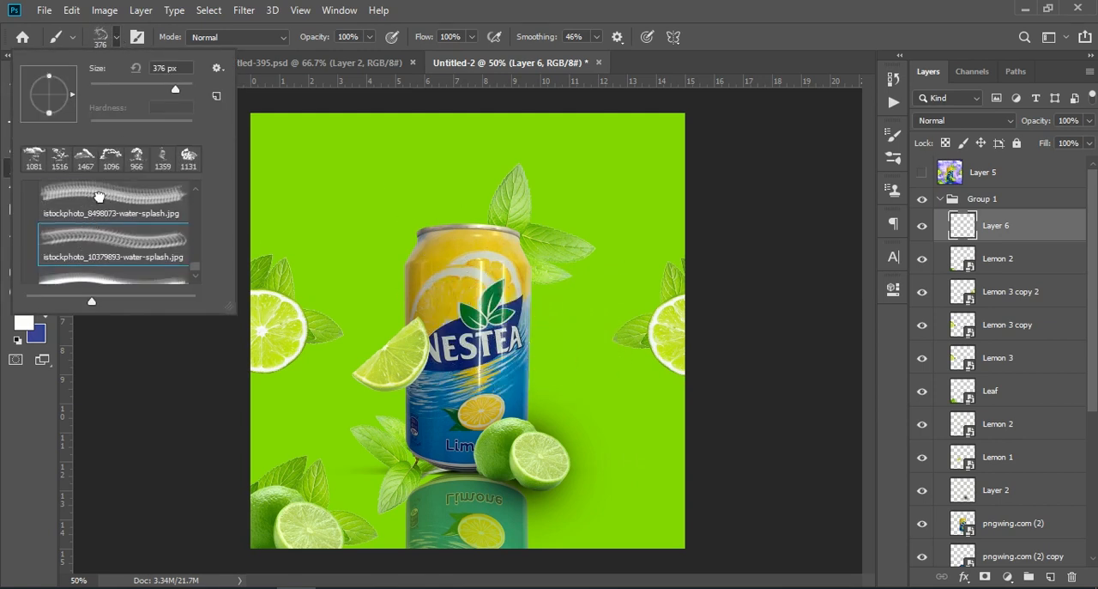
click(111, 199)
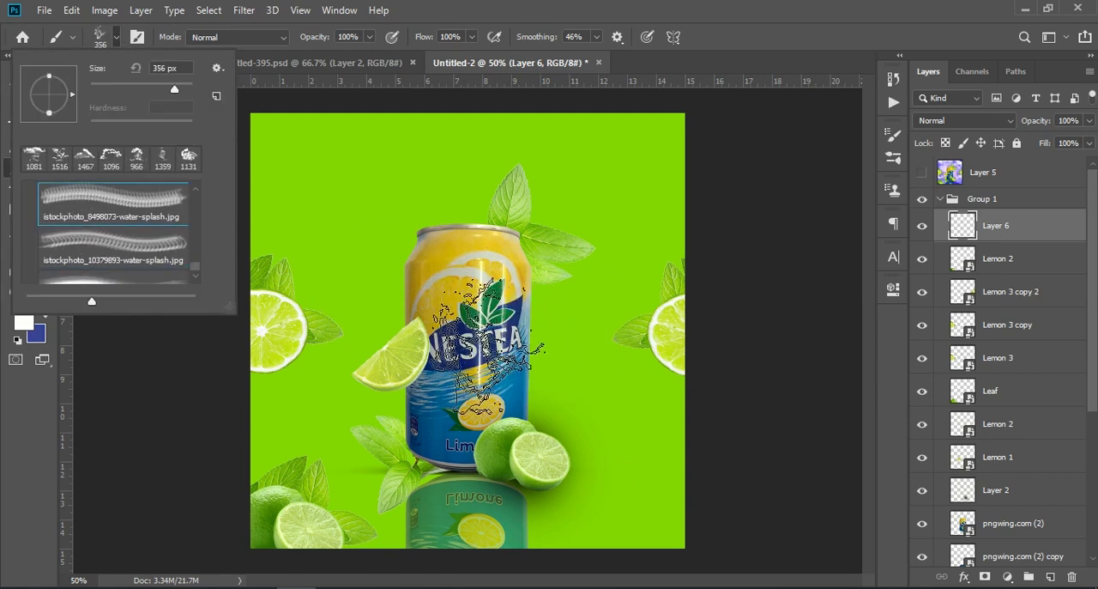
Enlarge the splash brush to 900 px and stamp one white water splash over the can on Layer 6
click(34, 399)
key(bracketright)
key(bracketright)
key(bracketright)
key(bracketright)
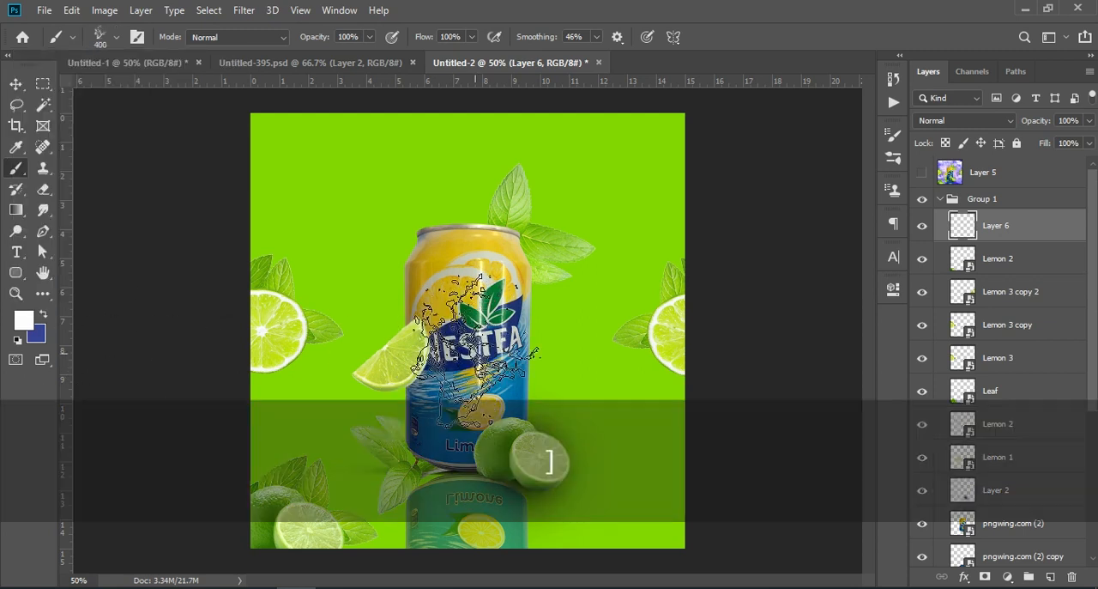
key(bracketright)
key(bracketright)
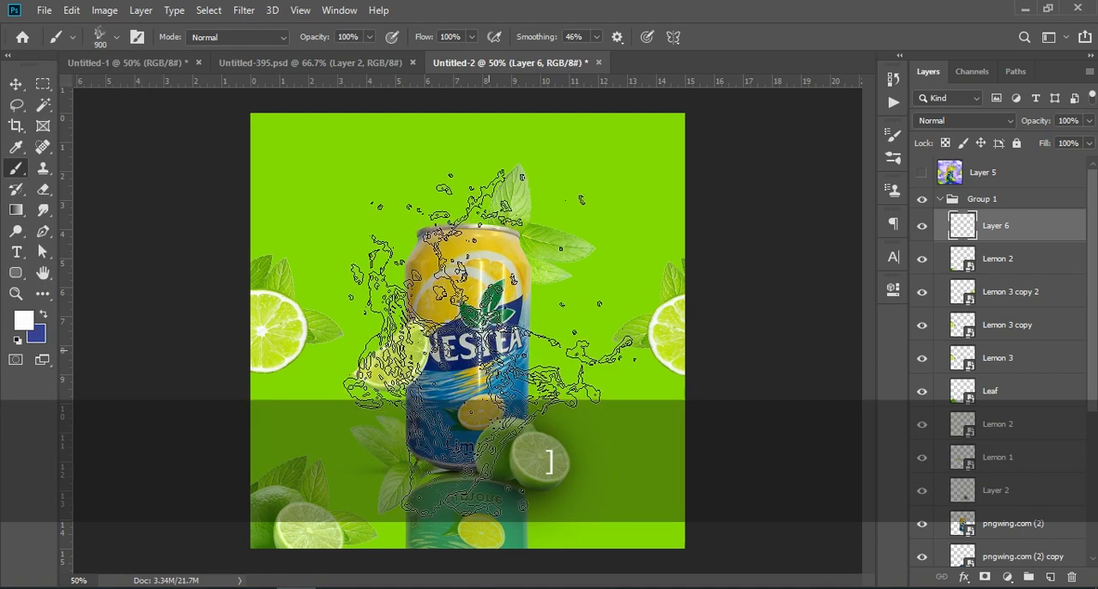
Collapse Group 1 and stamp all visible layers into a new merged layer directly above it
click(15, 83)
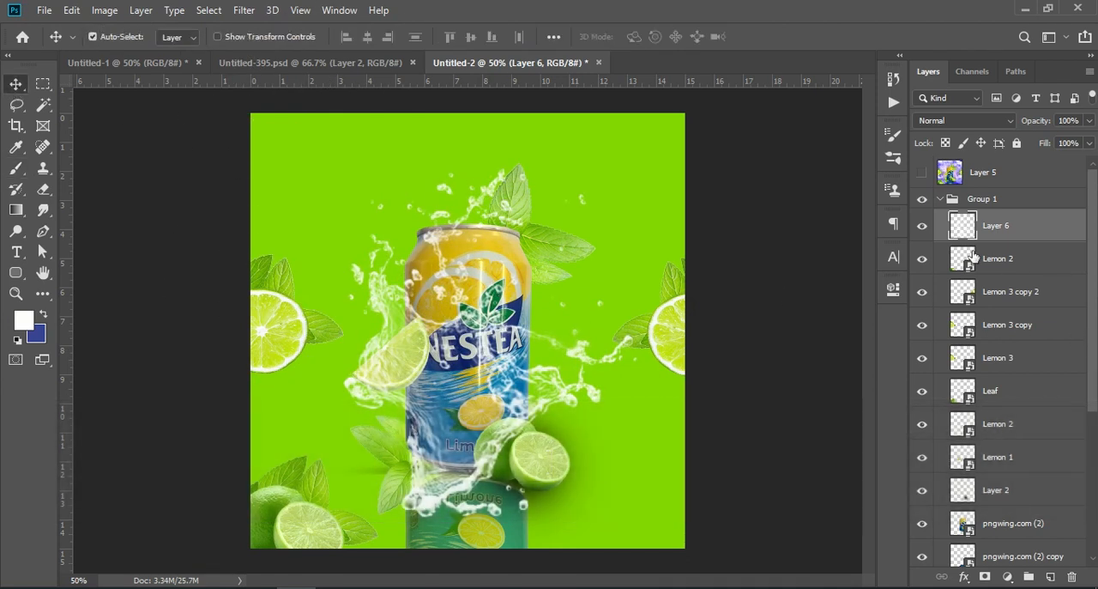
click(939, 199)
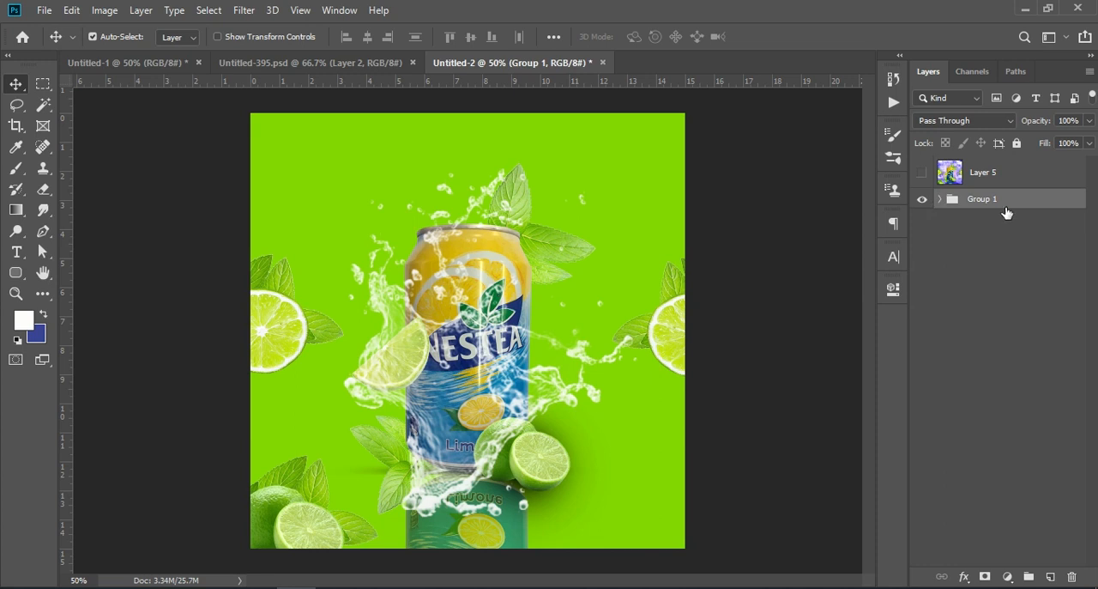
key(ctrl+shift+alt+e)
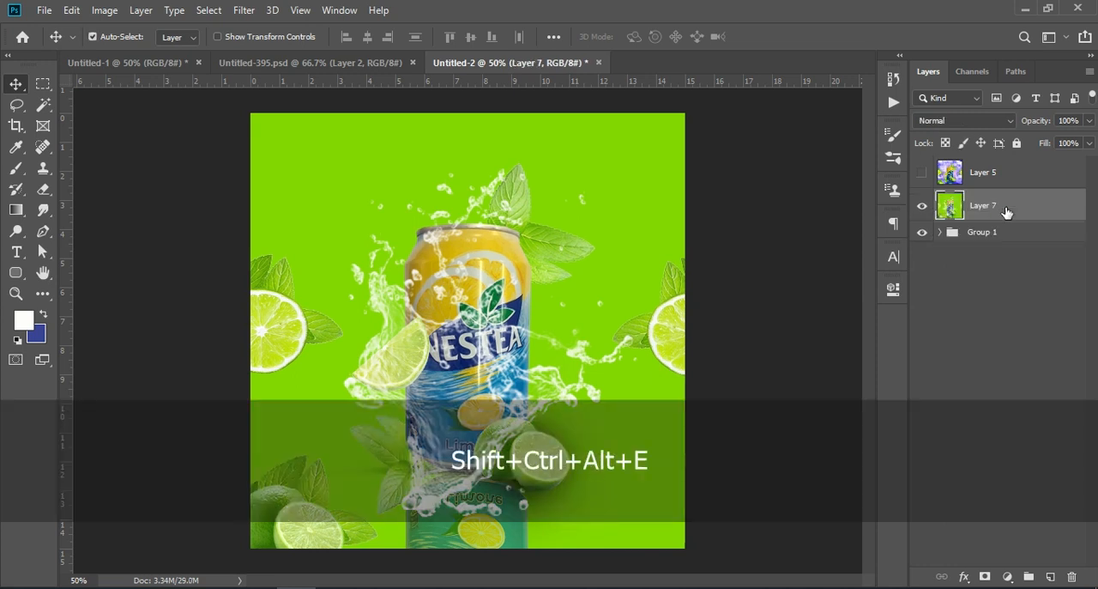
Grade the merged green layer in Camera Raw: Contrast +4, Highlights -26, Shadows +32, Whites -11, Blacks -21, Texture +42, Clarity +19, Dehaze +37
click(244, 11)
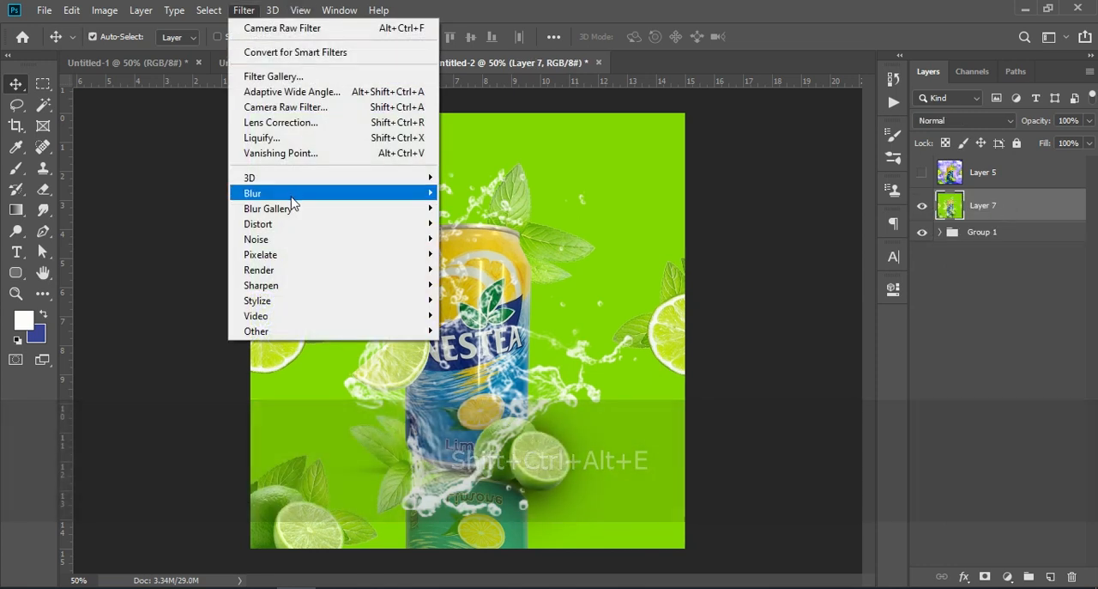
click(311, 107)
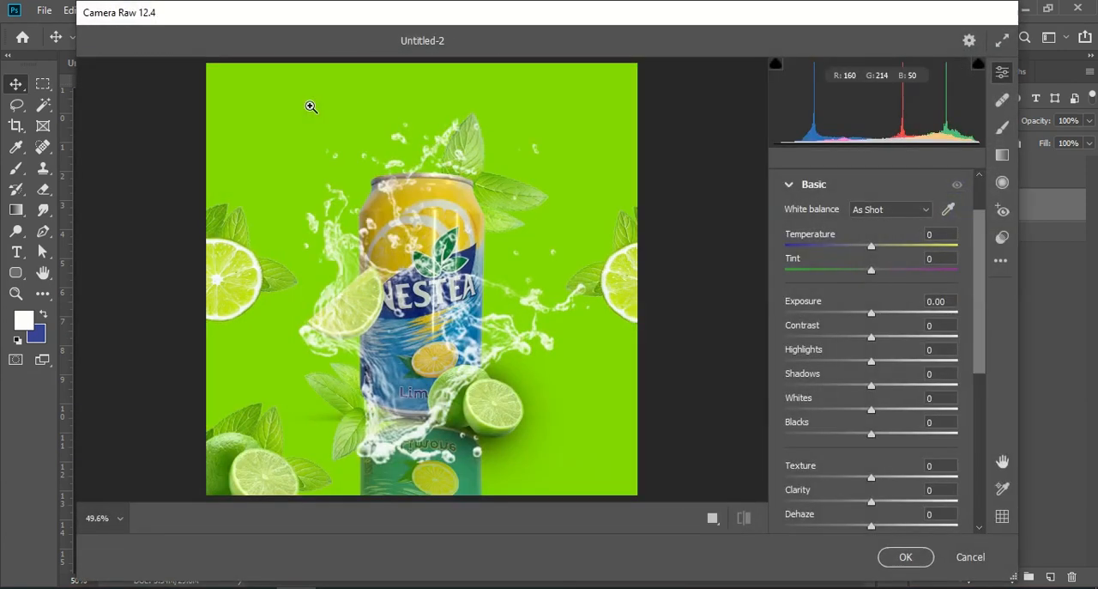
drag(870, 338, 848, 439)
drag(872, 477, 903, 525)
drag(891, 341, 899, 386)
drag(845, 410, 854, 441)
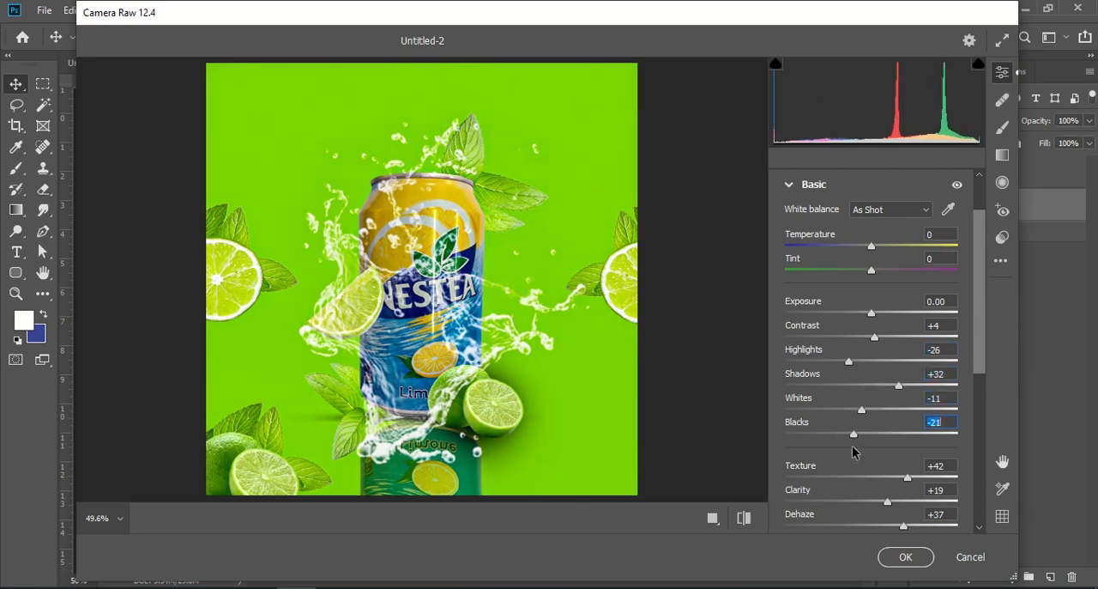
click(909, 557)
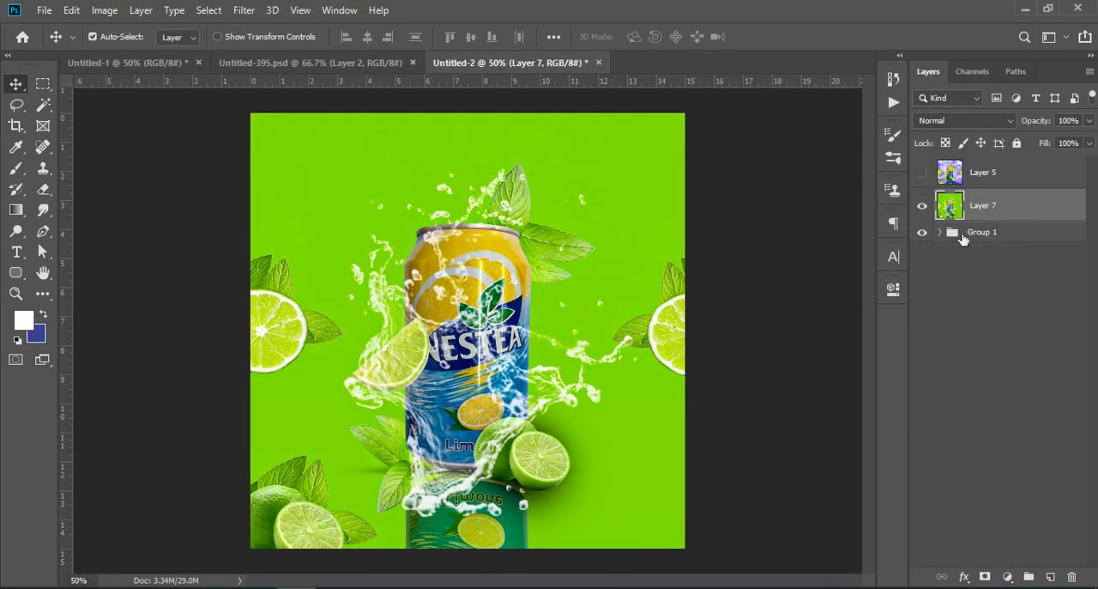
Toggle Layer 5's visibility to compare the cloudy version with the green splash version, leaving Layer 5 shown
click(921, 170)
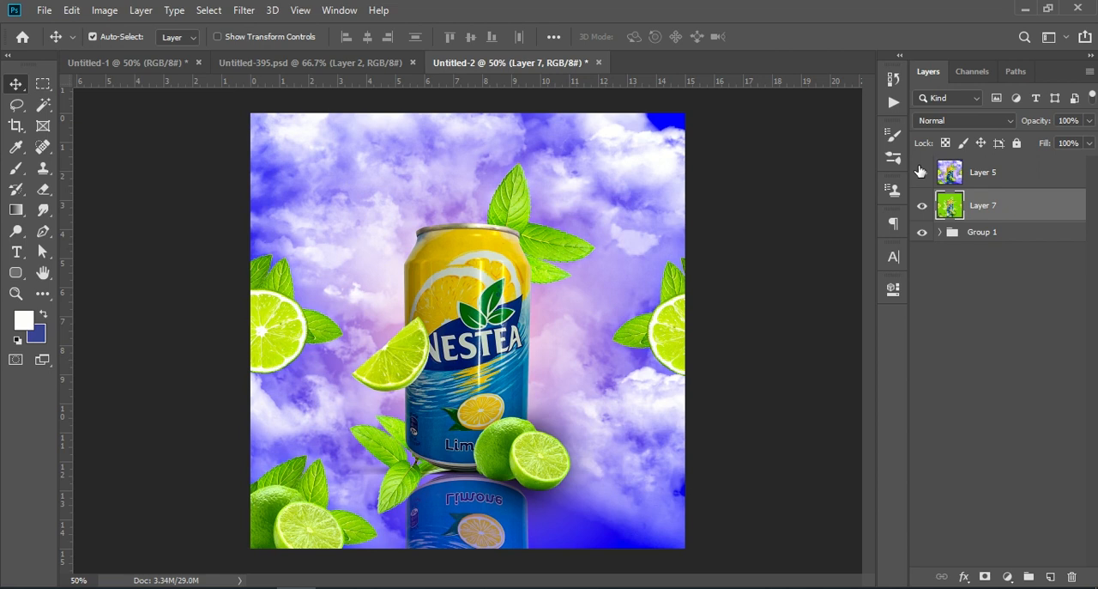
click(922, 172)
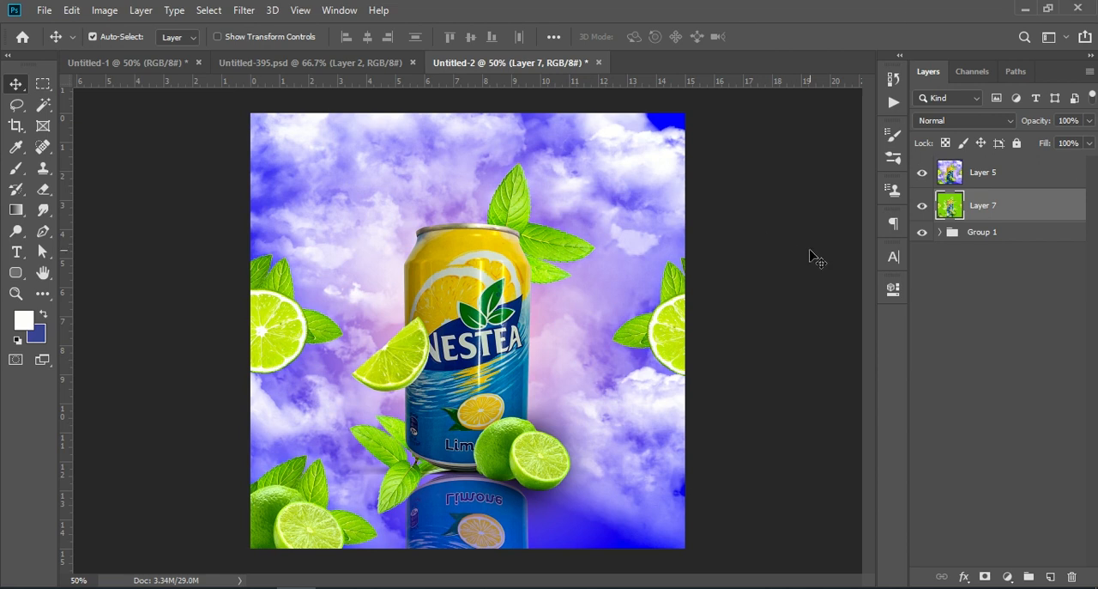